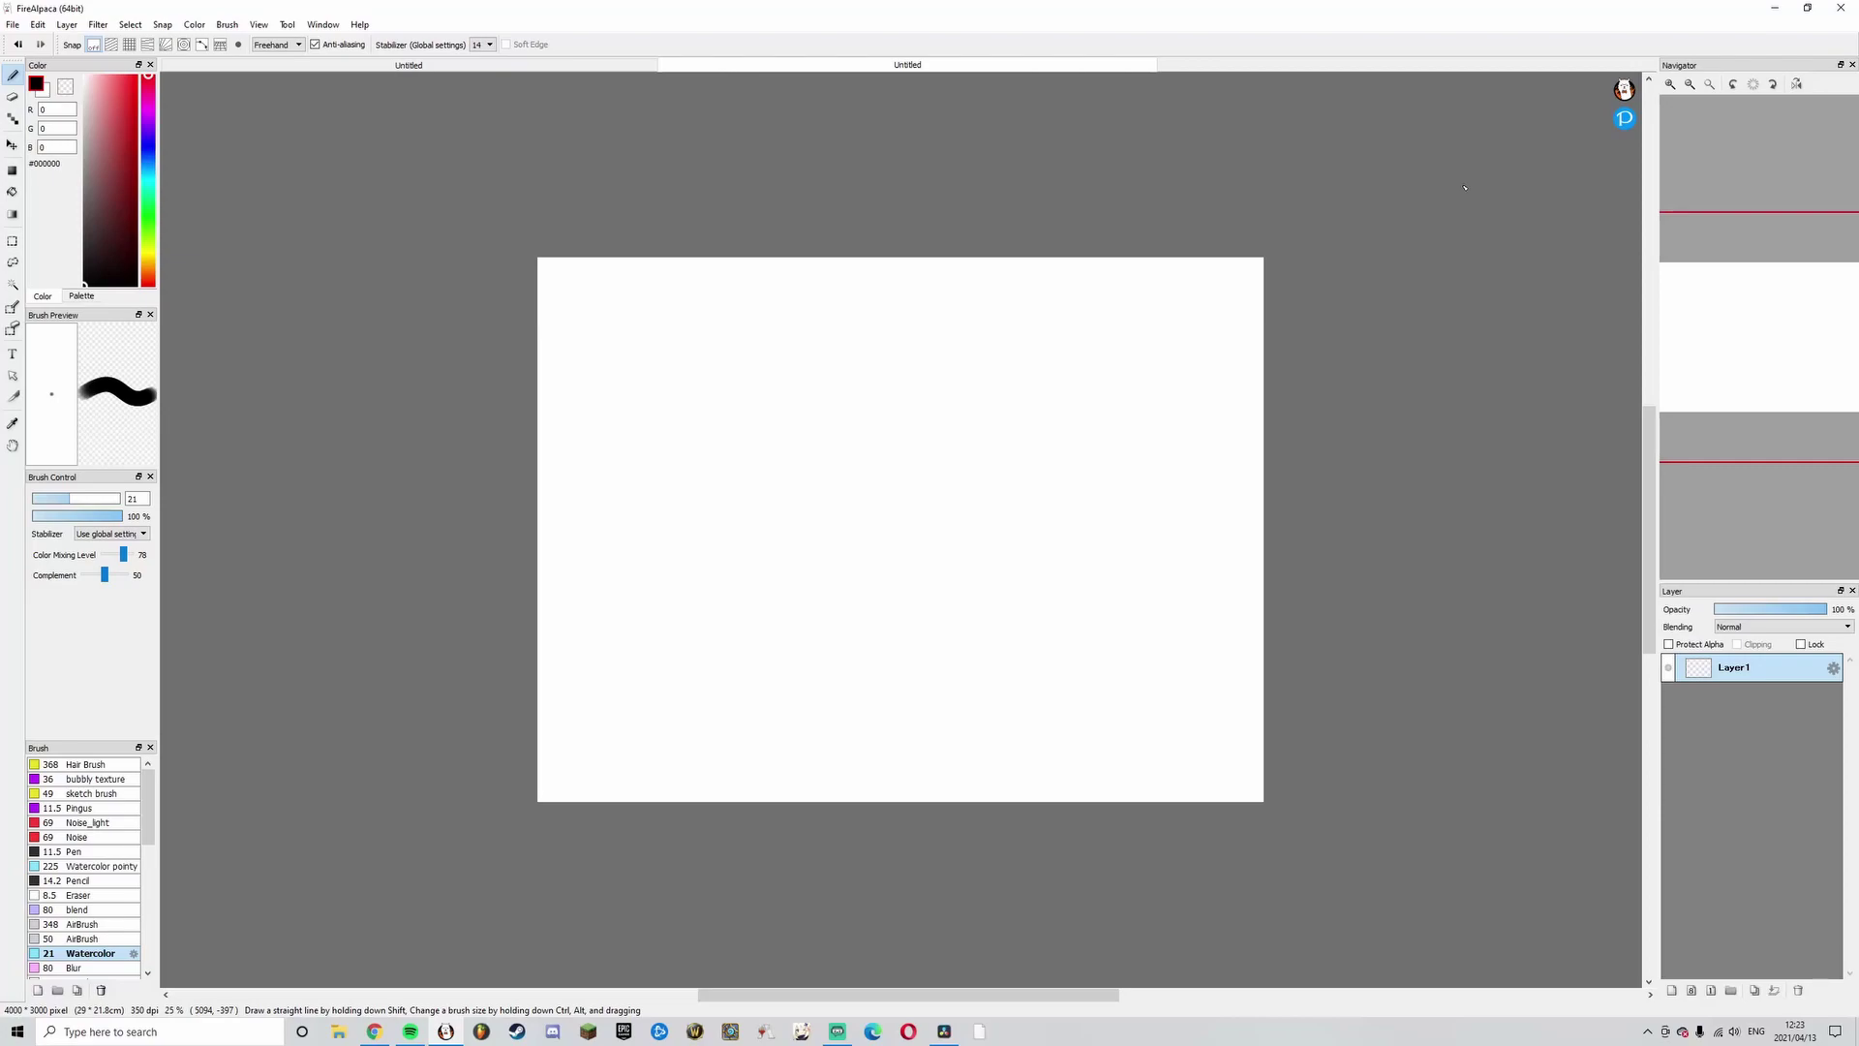
- Add a layer folder above Layer1 and name it "reference"
left_click(1732, 992)
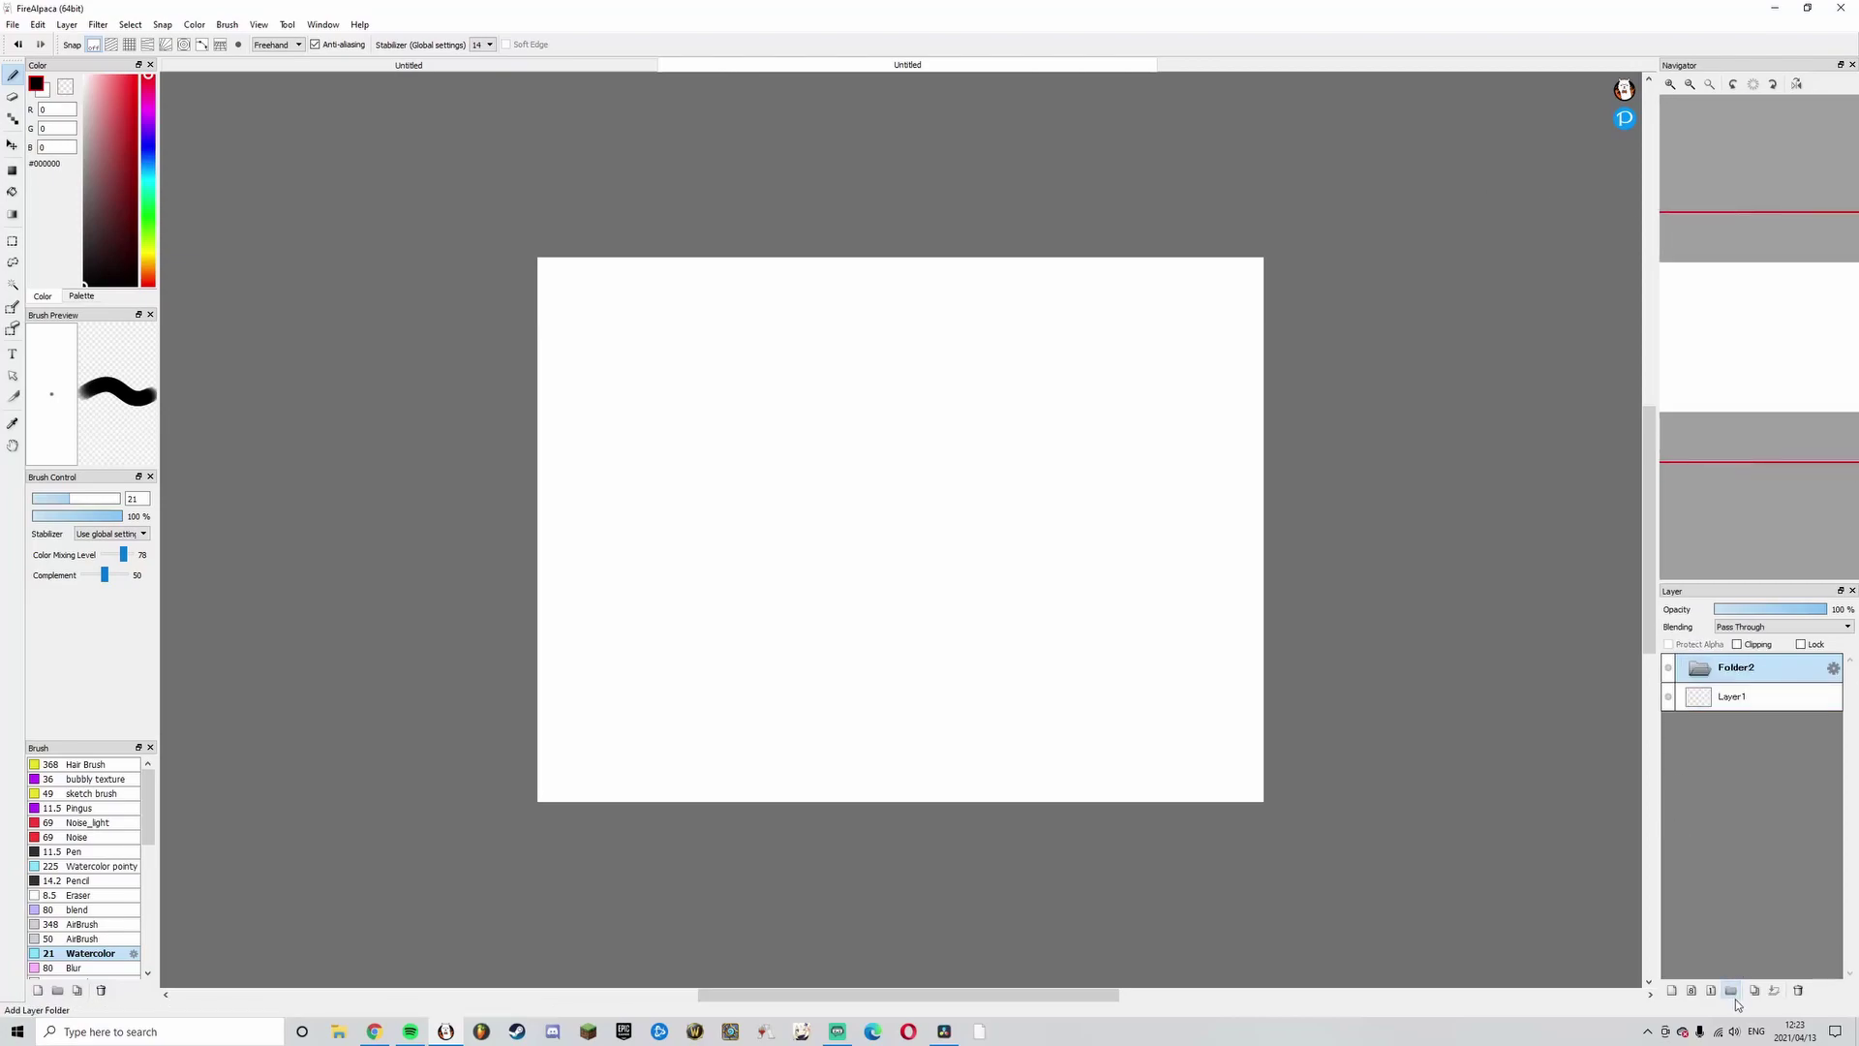
double_click(1760, 671)
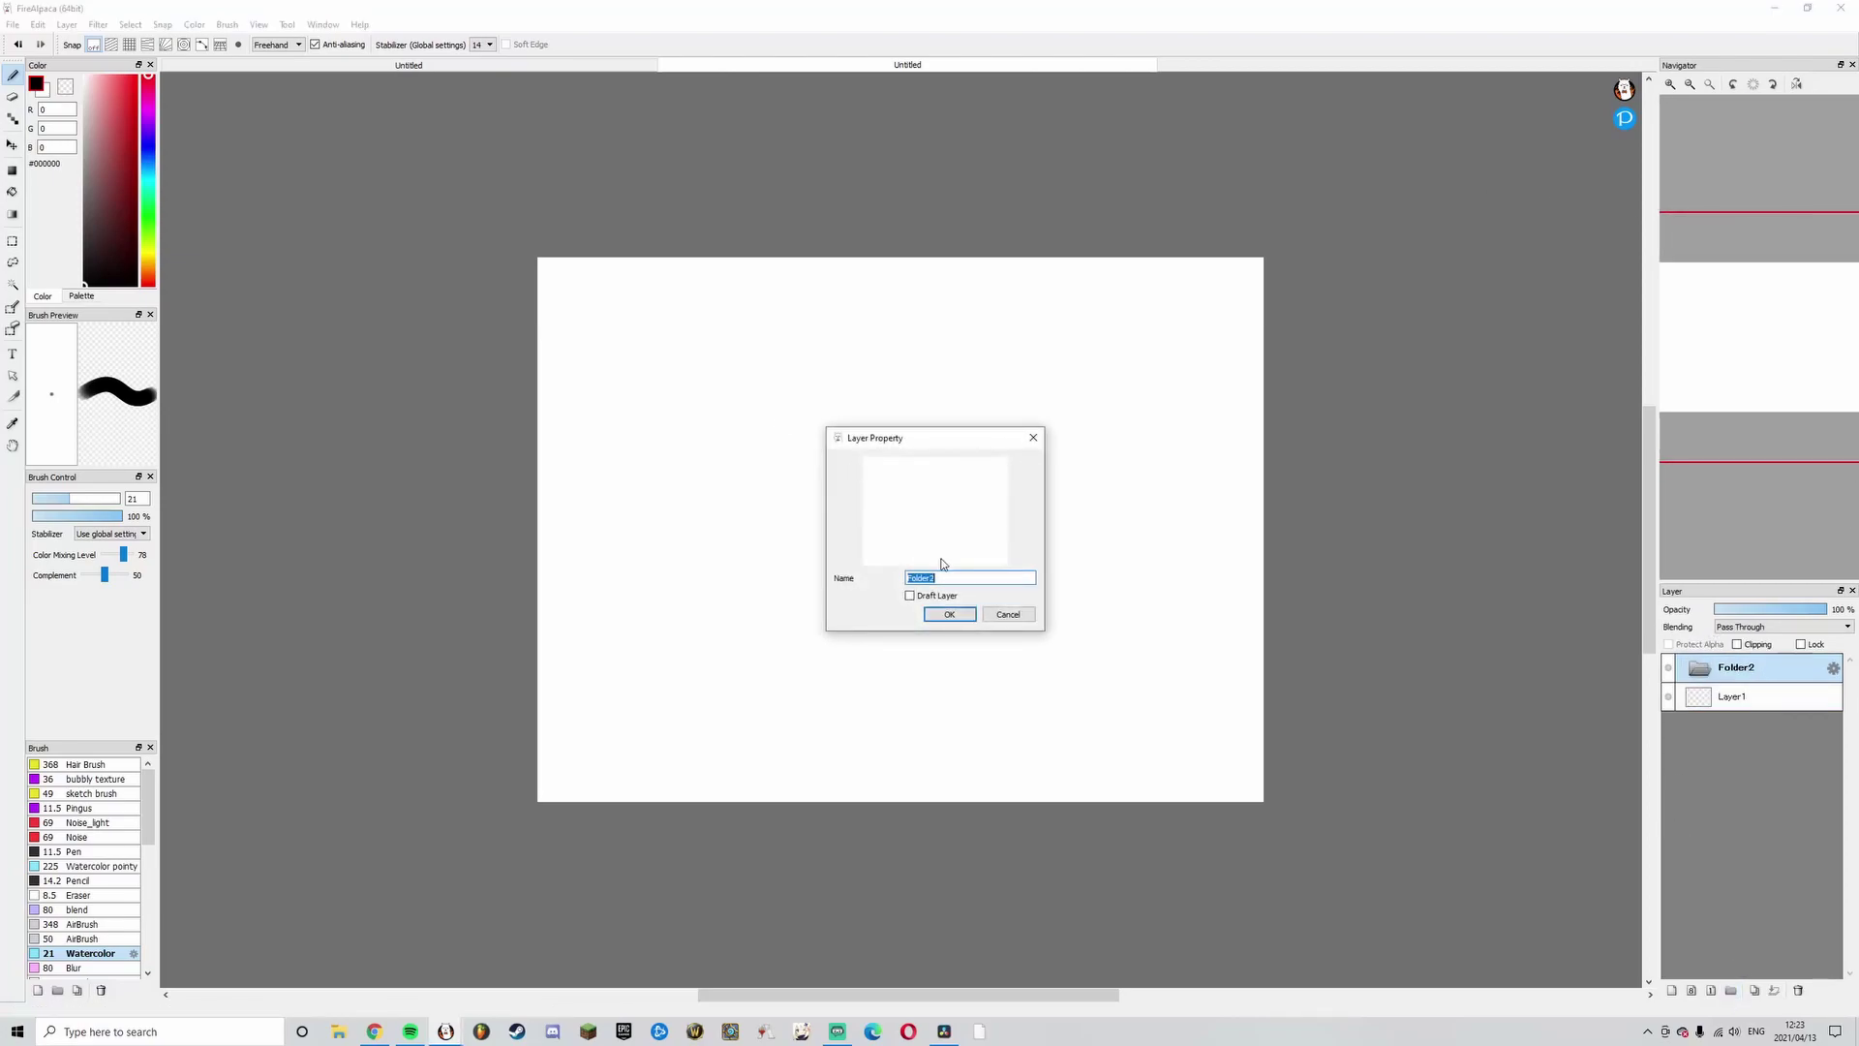
key("BackSpace")
type("reference")
key("Return")
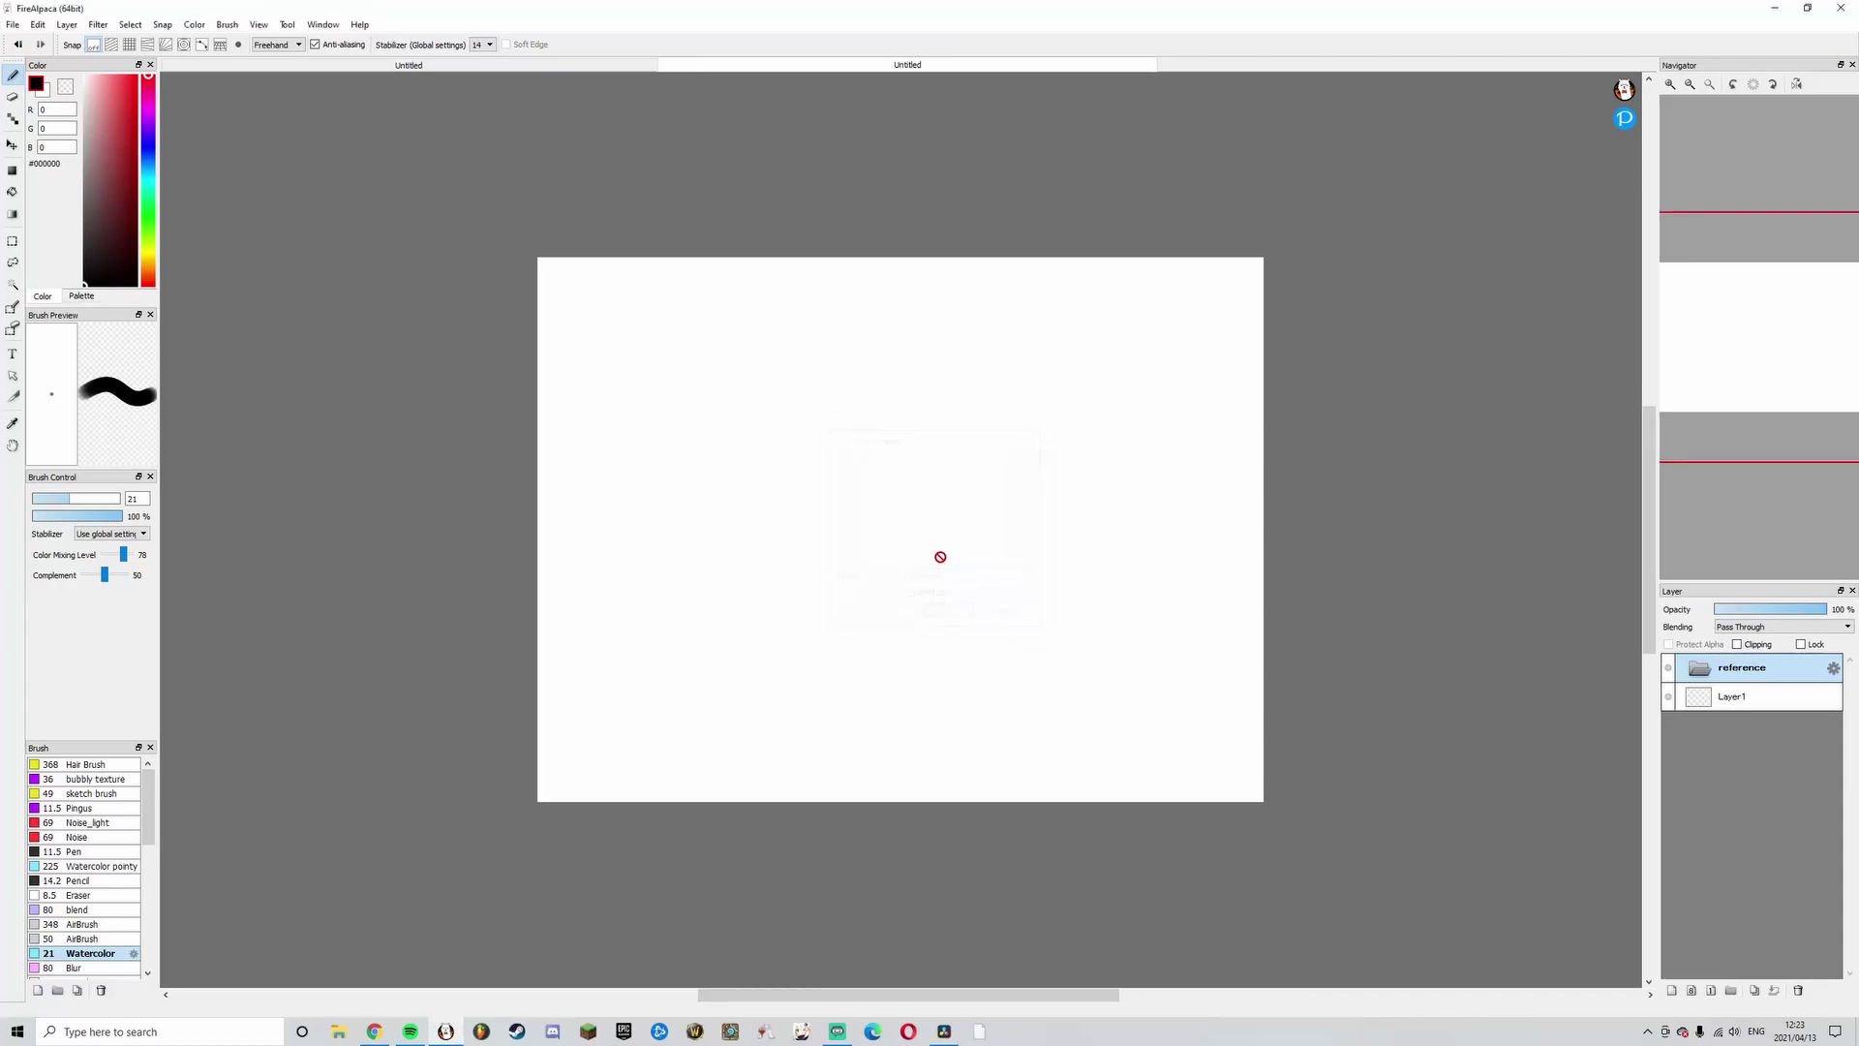
- Switch to the horses board on Pinterest in Chrome, open the standing dark grey horse pin and copy its image
left_click(376, 1032)
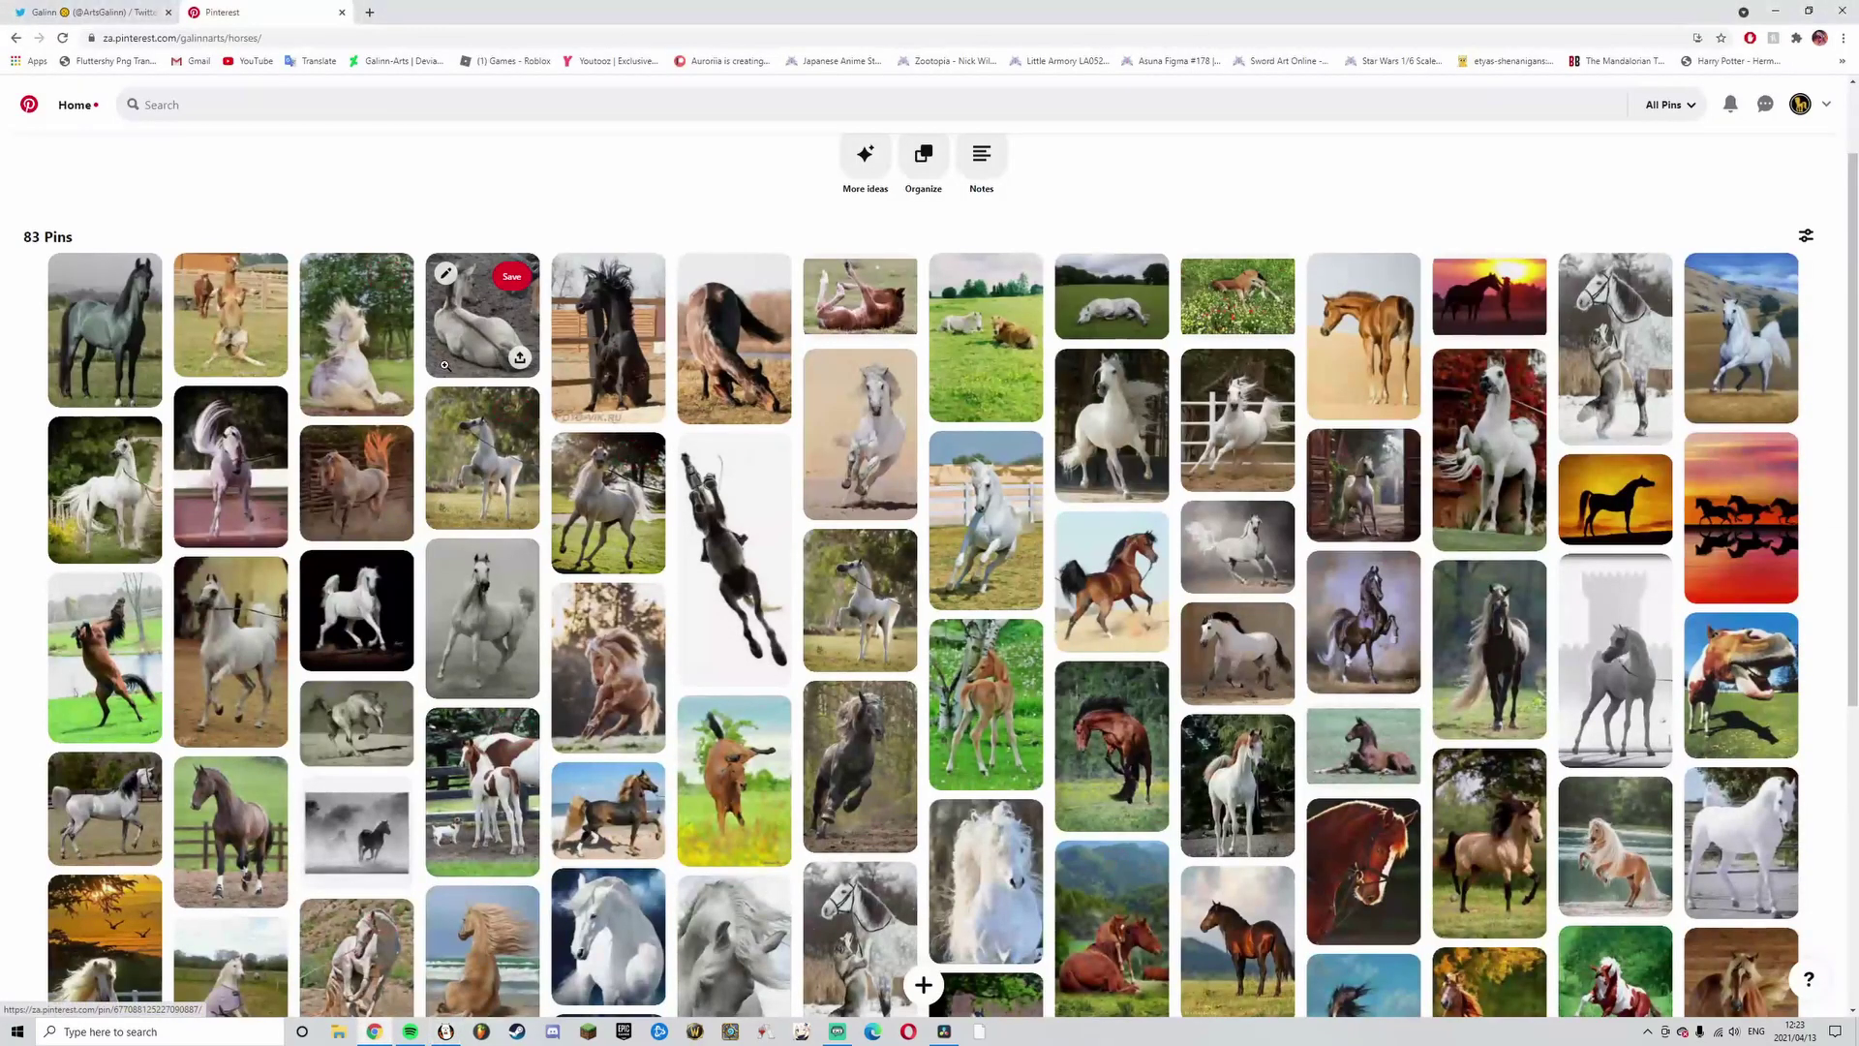
scroll(463, 404, "down", 2)
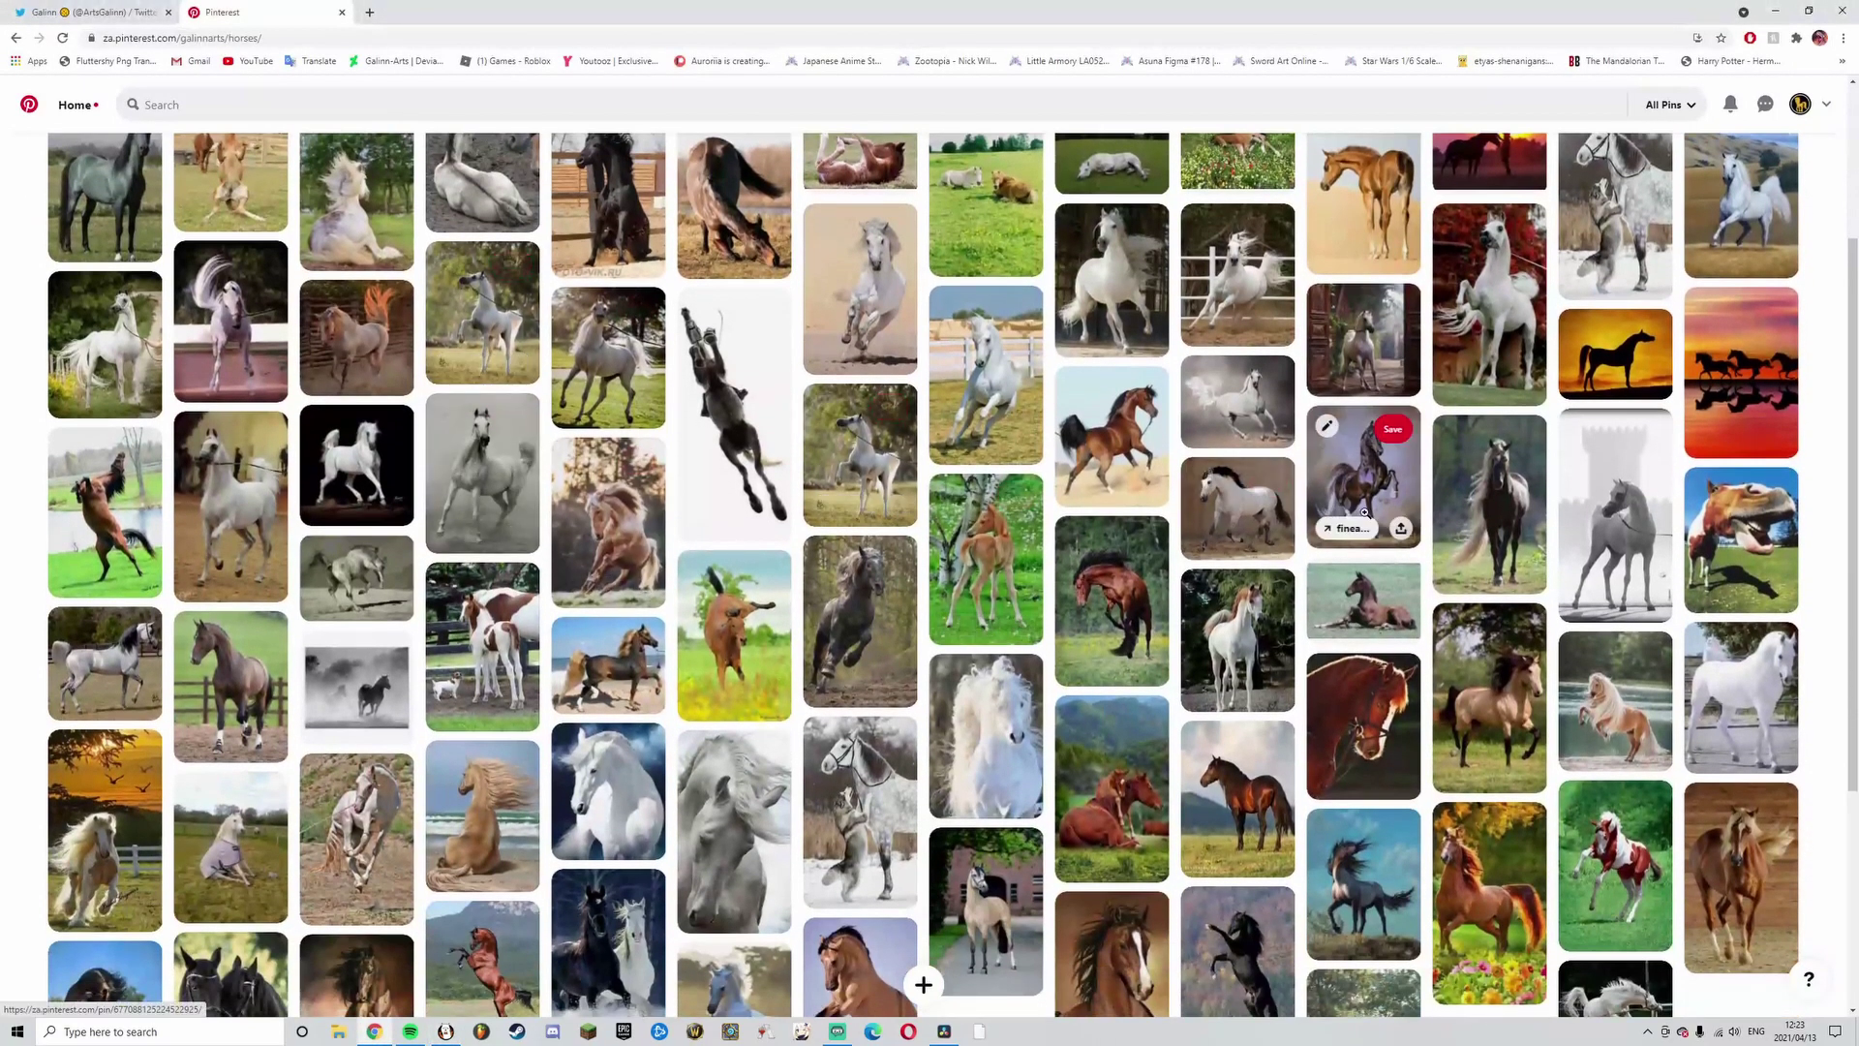
scroll(981, 510, "up", 1)
scroll(981, 510, "up", 1)
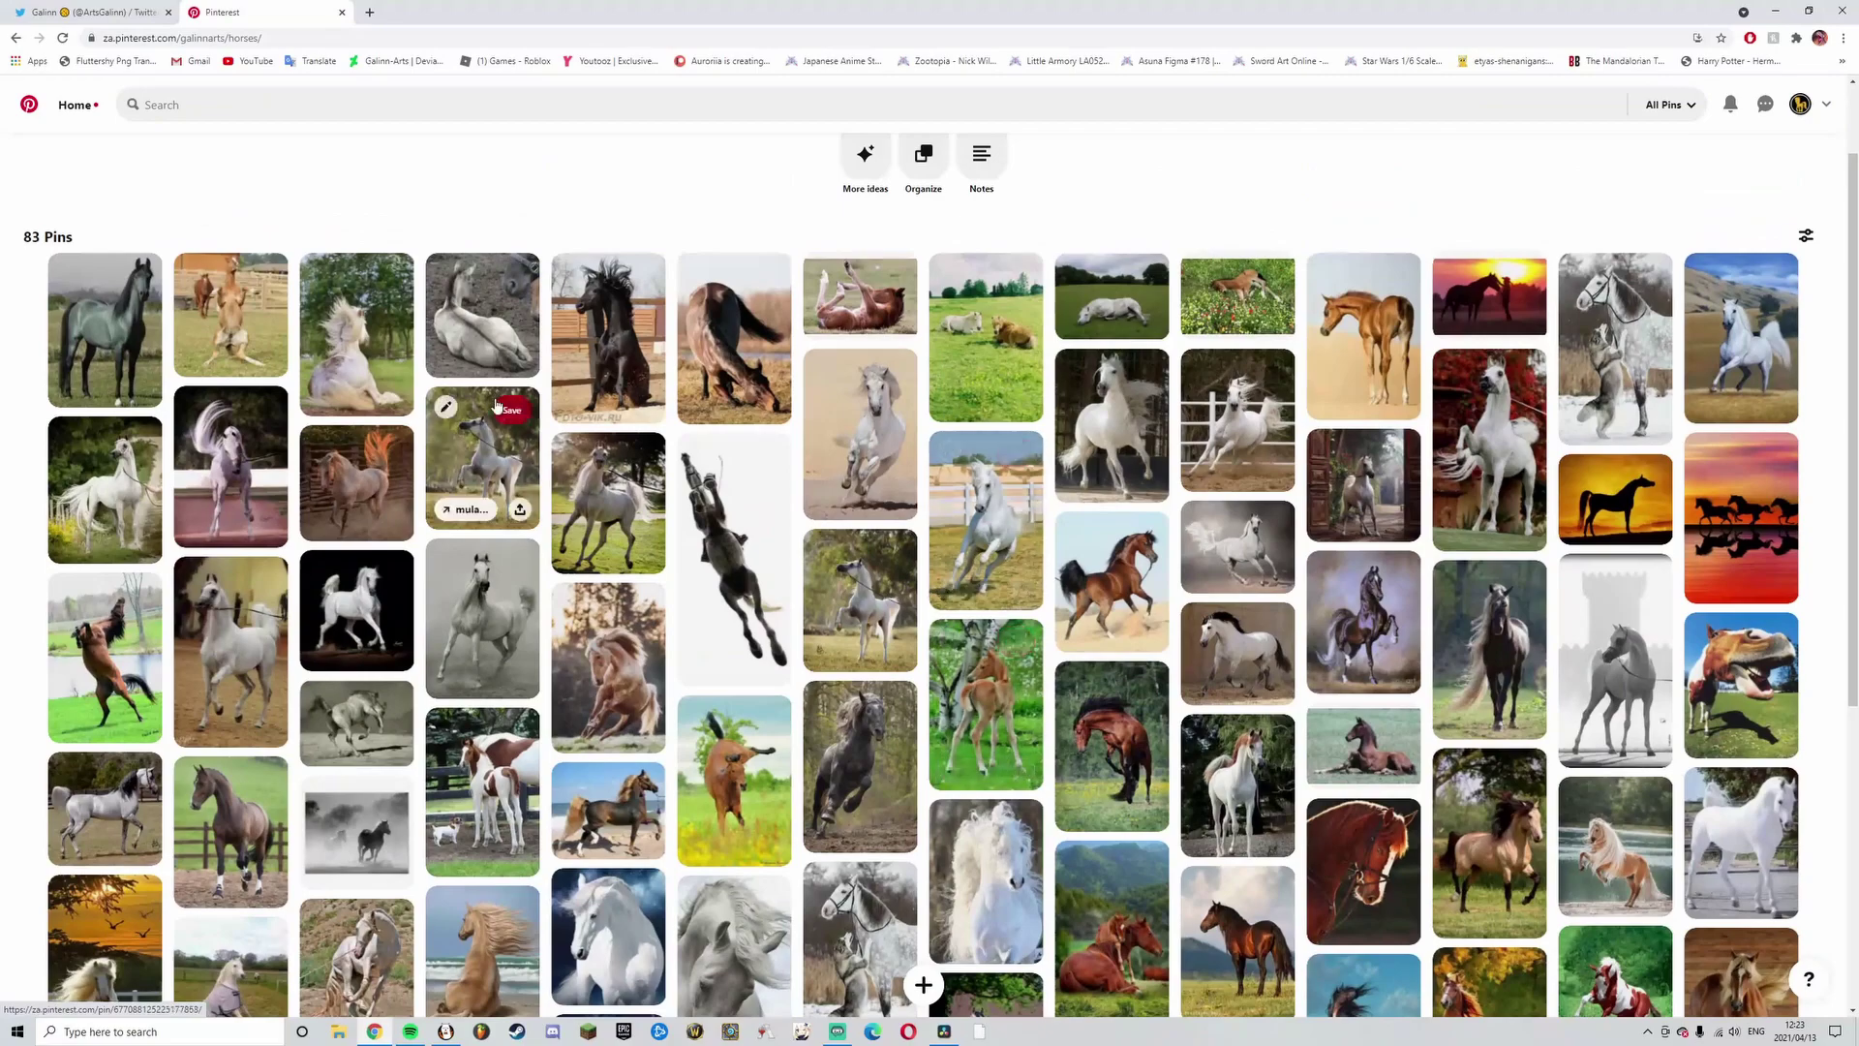
left_click(110, 328)
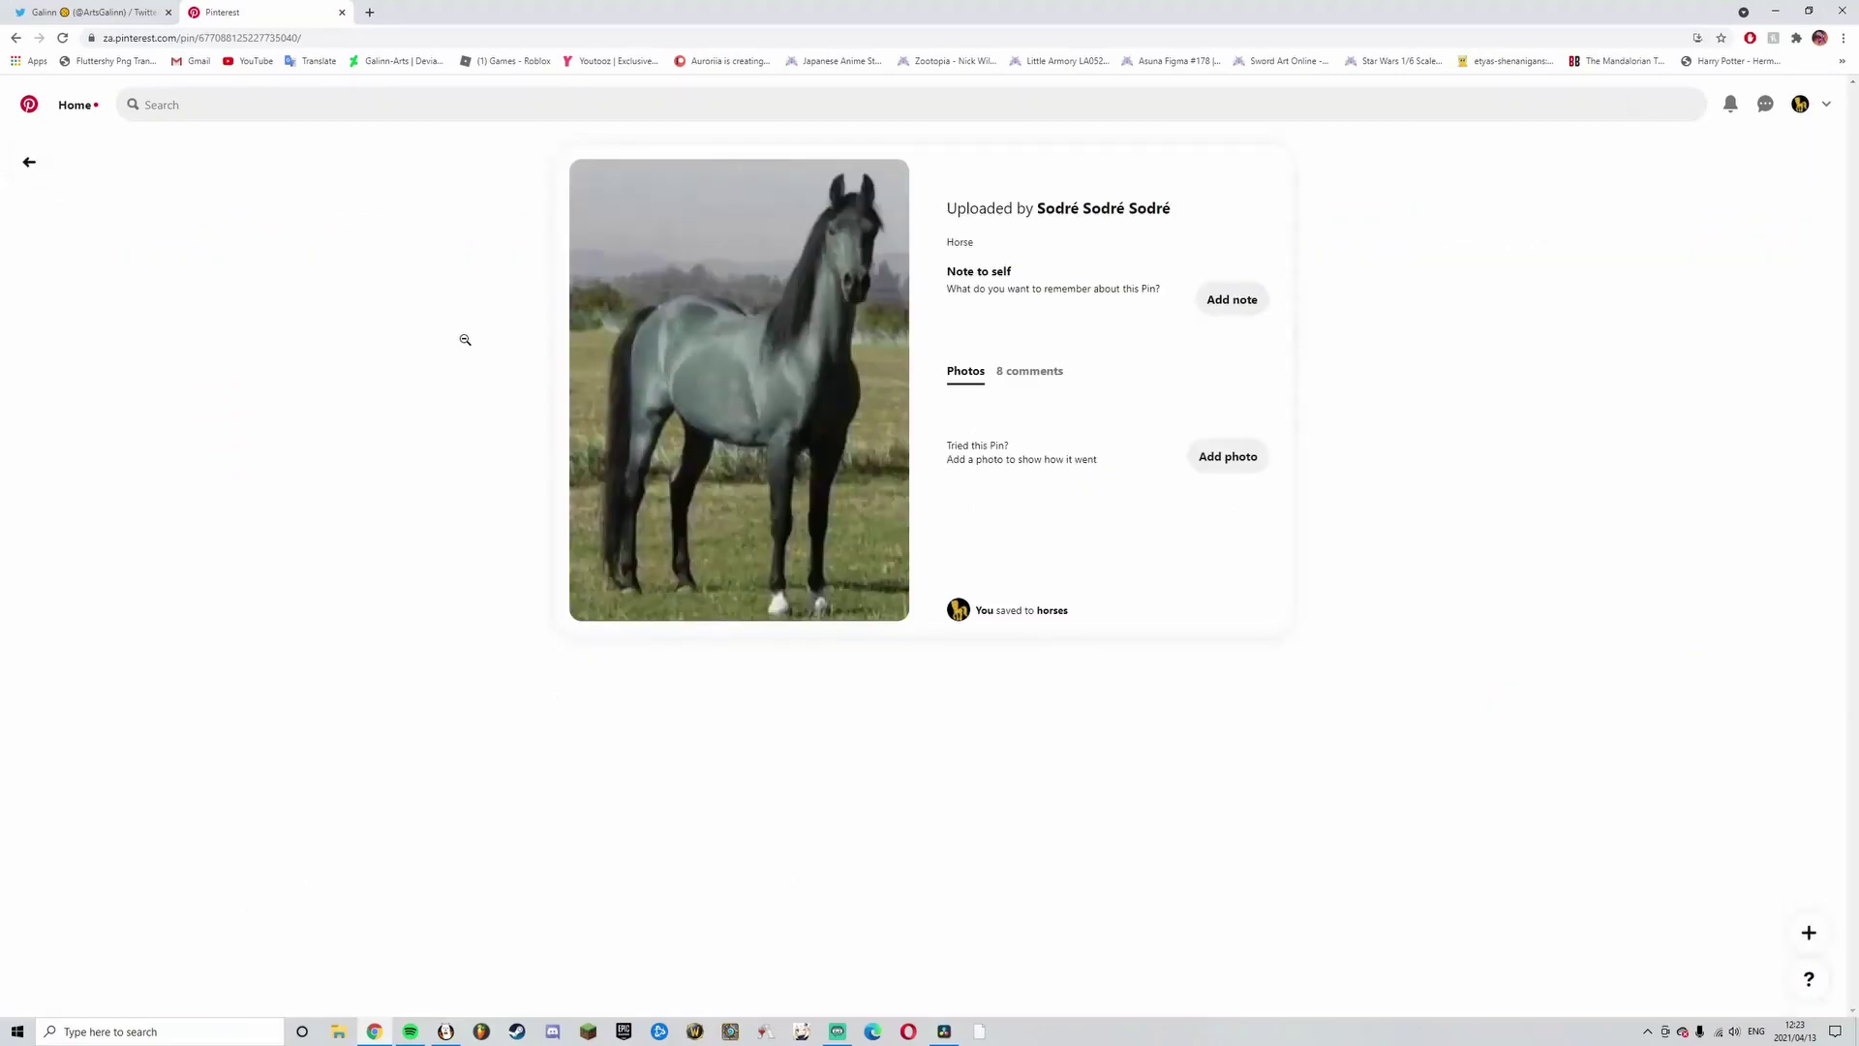
right_click(786, 378)
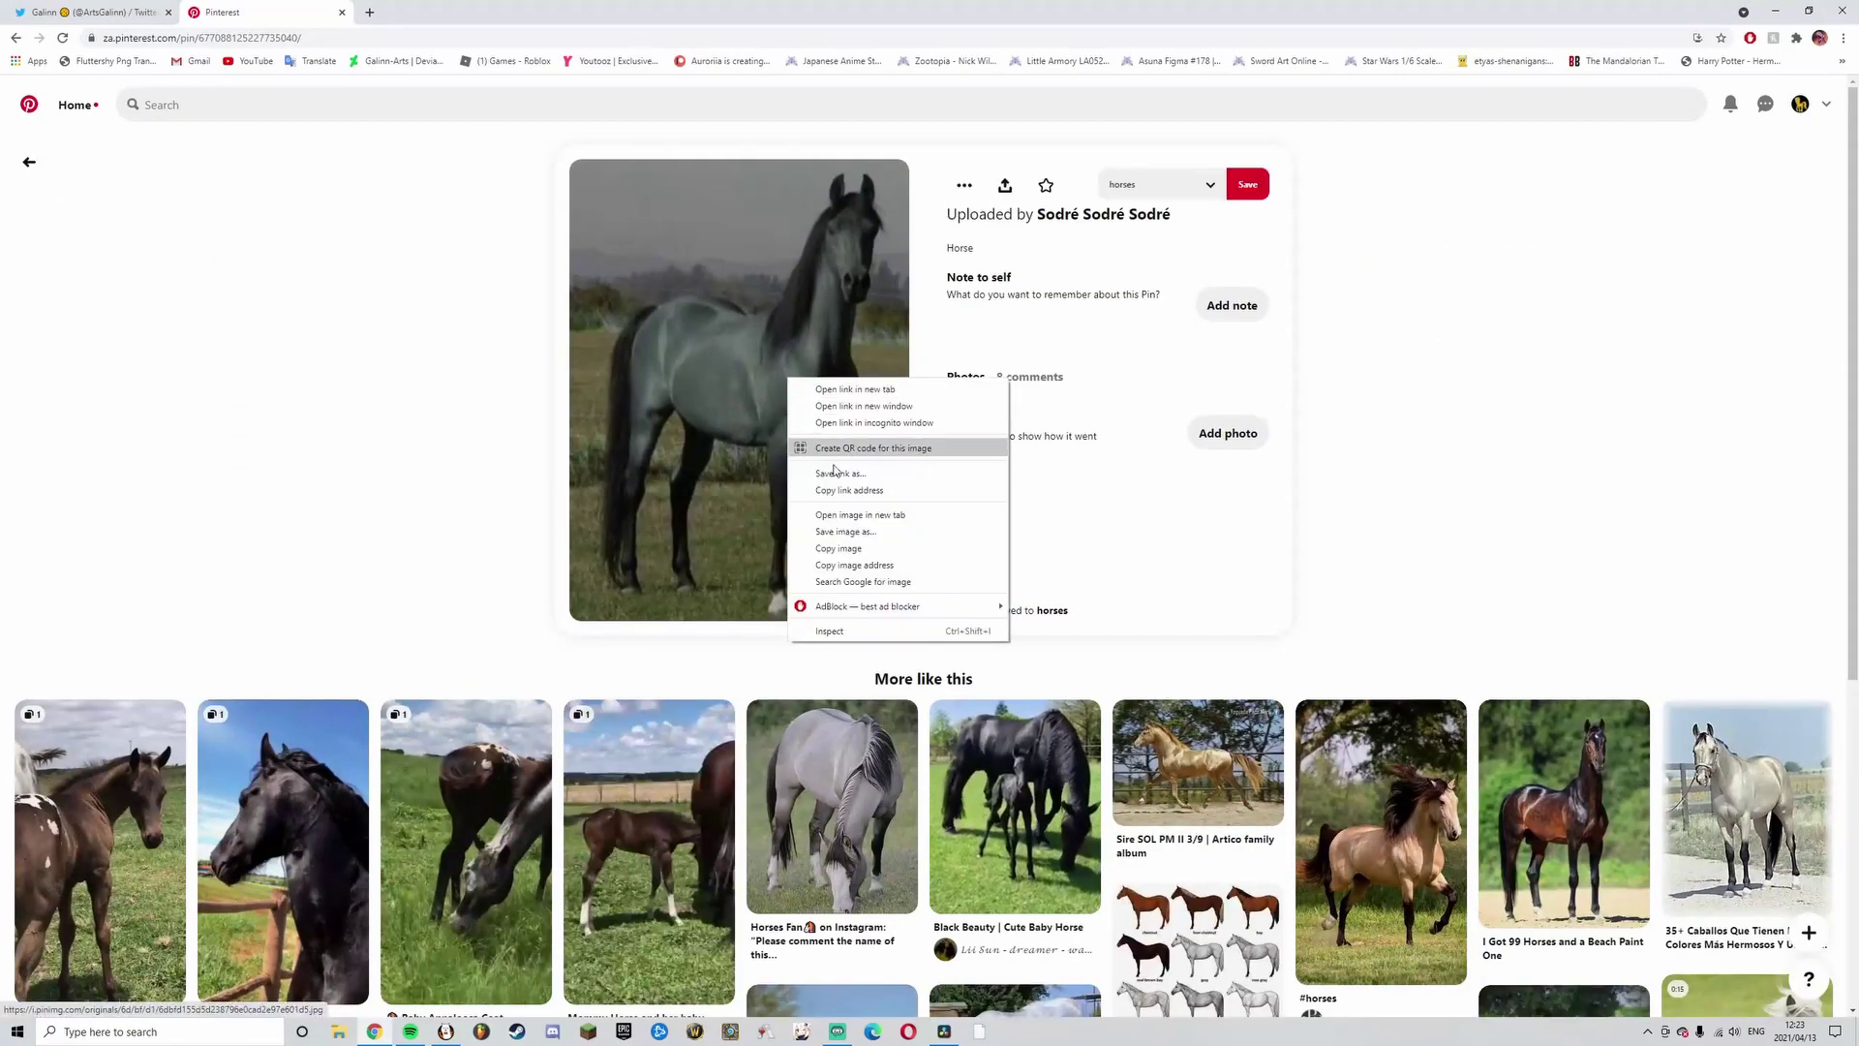
left_click(854, 555)
- Back in FireAlpaca, paste the horse photo into the reference folder and enlarge it in the canvas's upper-left corner
key("alt+Tab")
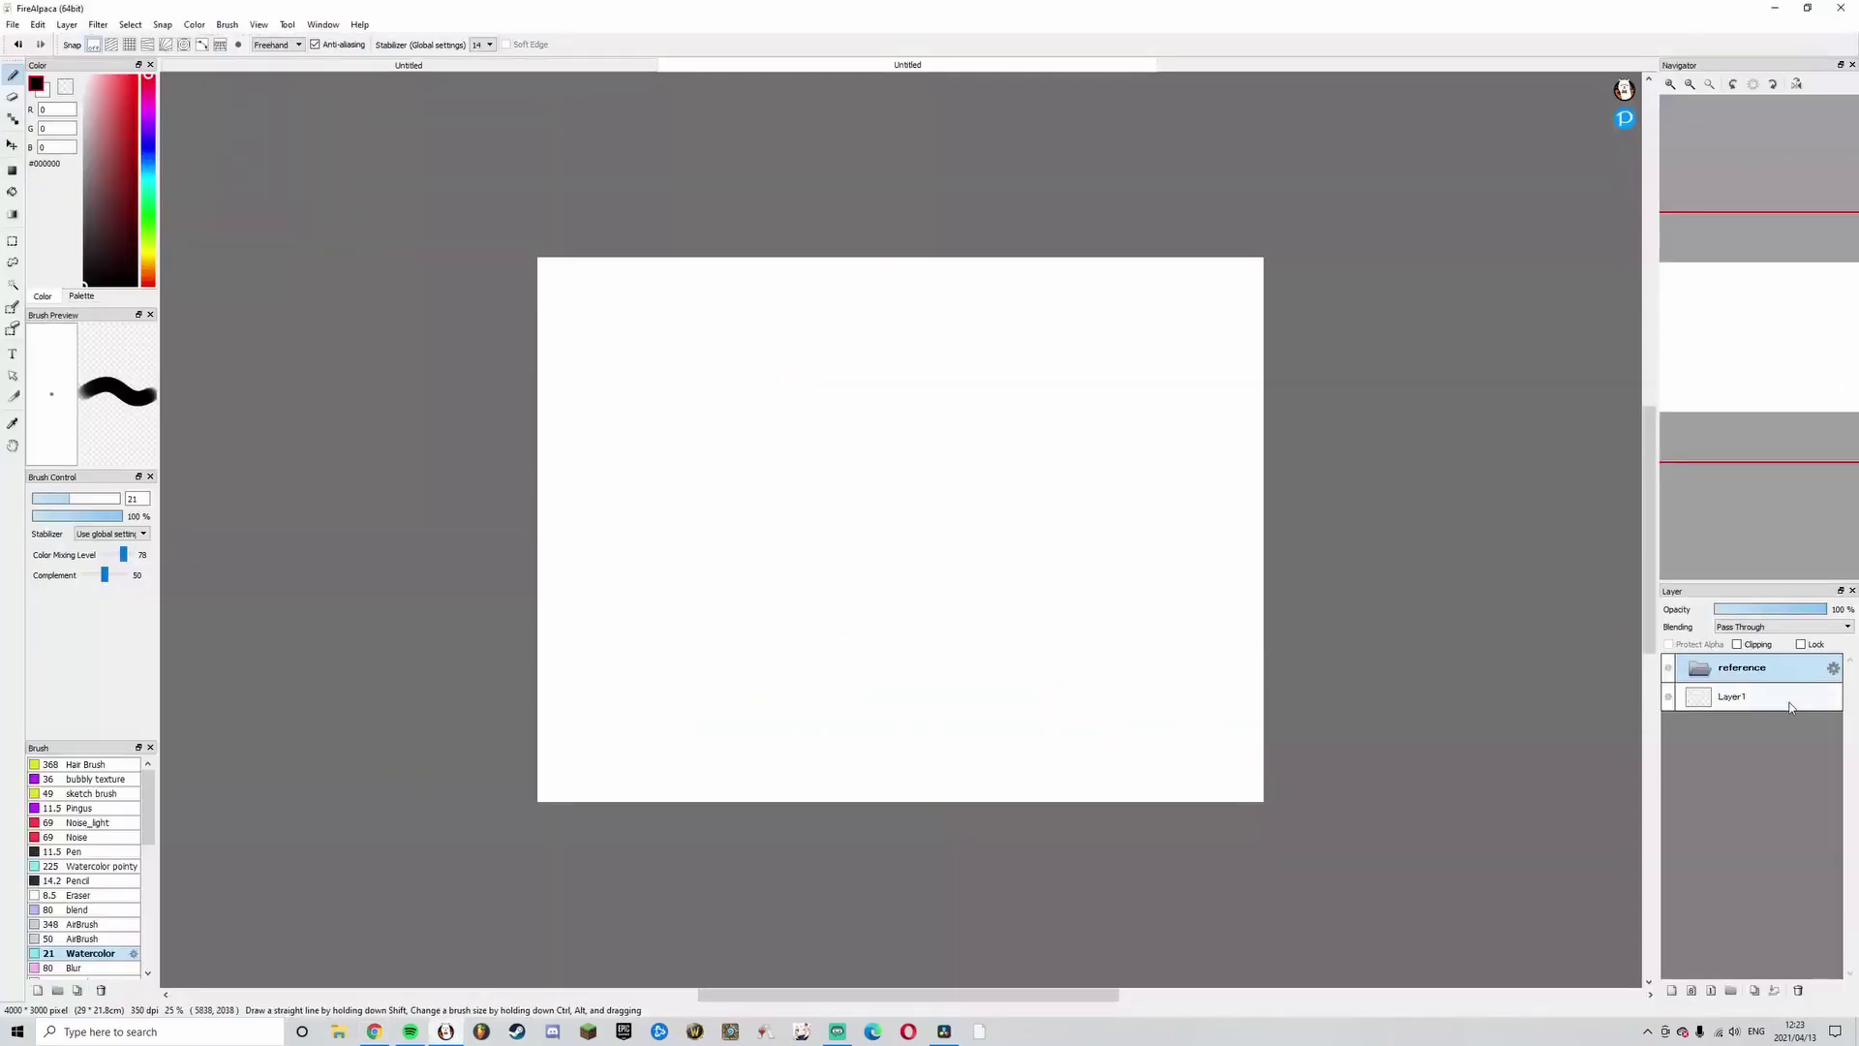
key("ctrl+v")
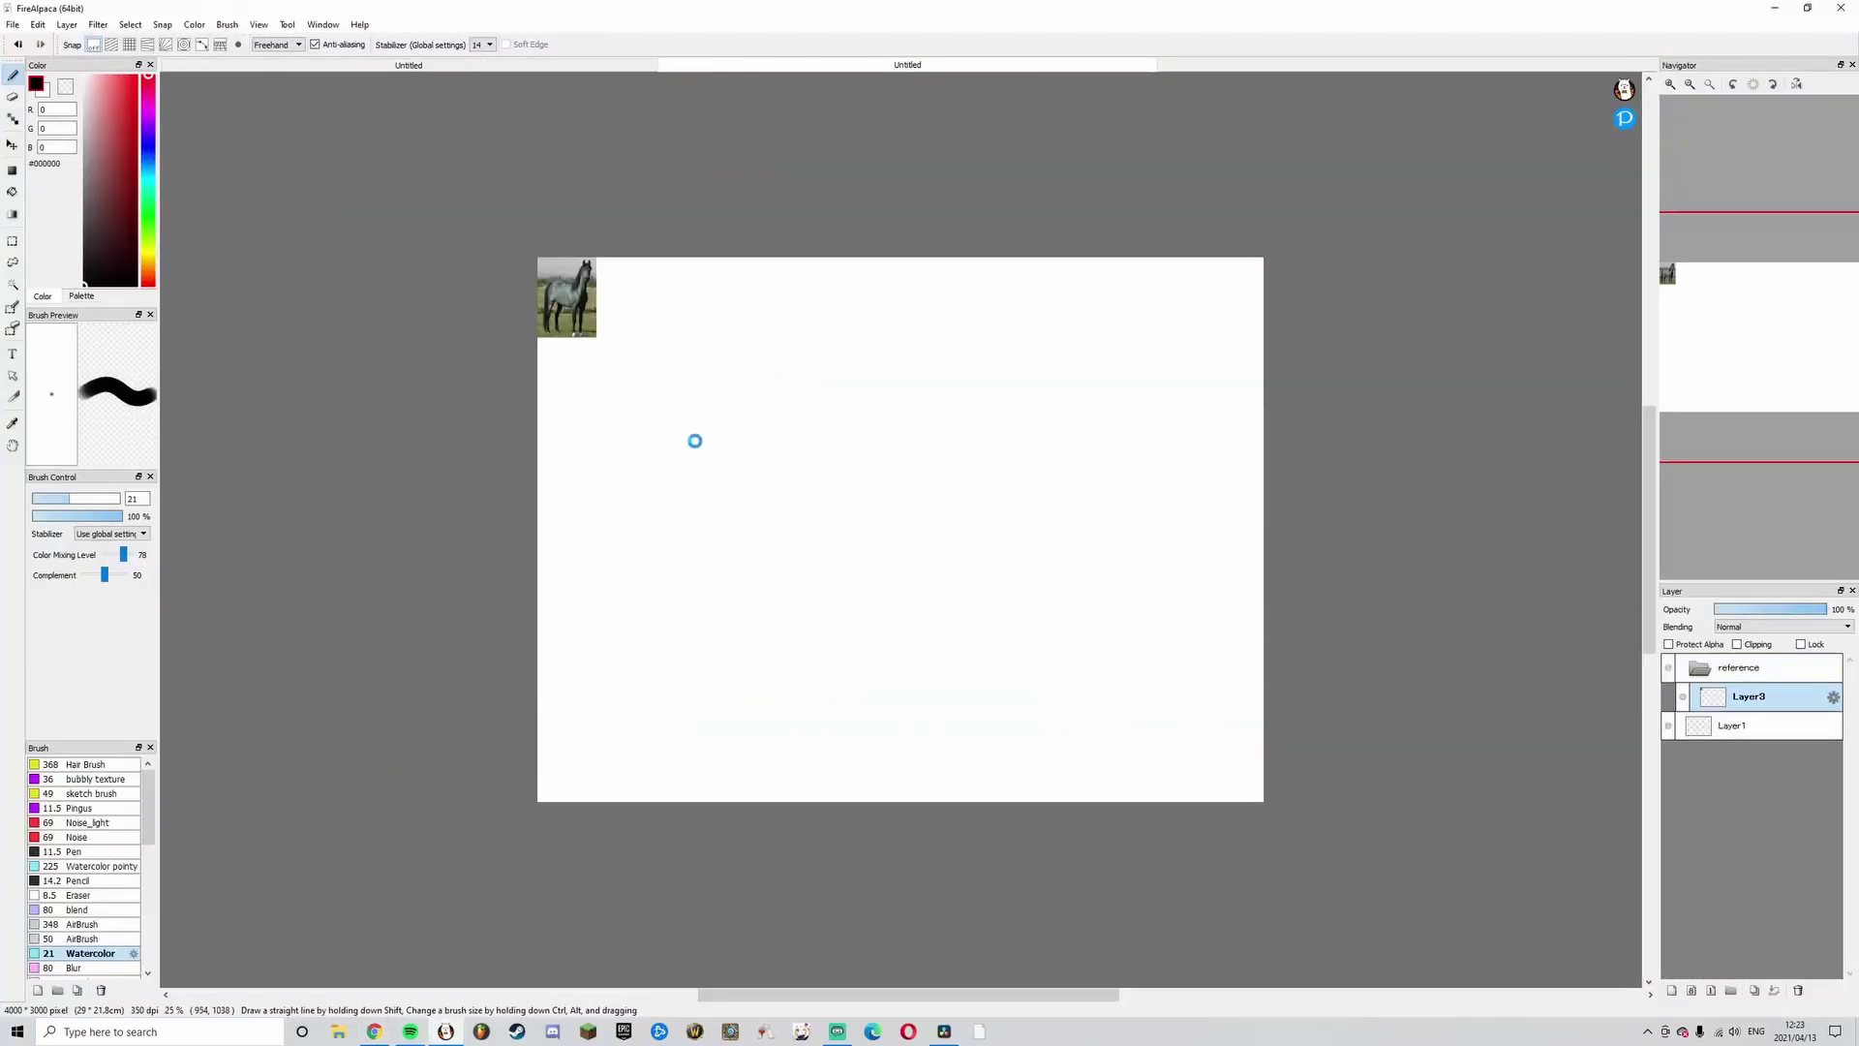
key("ctrl+t")
left_click_drag(596, 308, 630, 331)
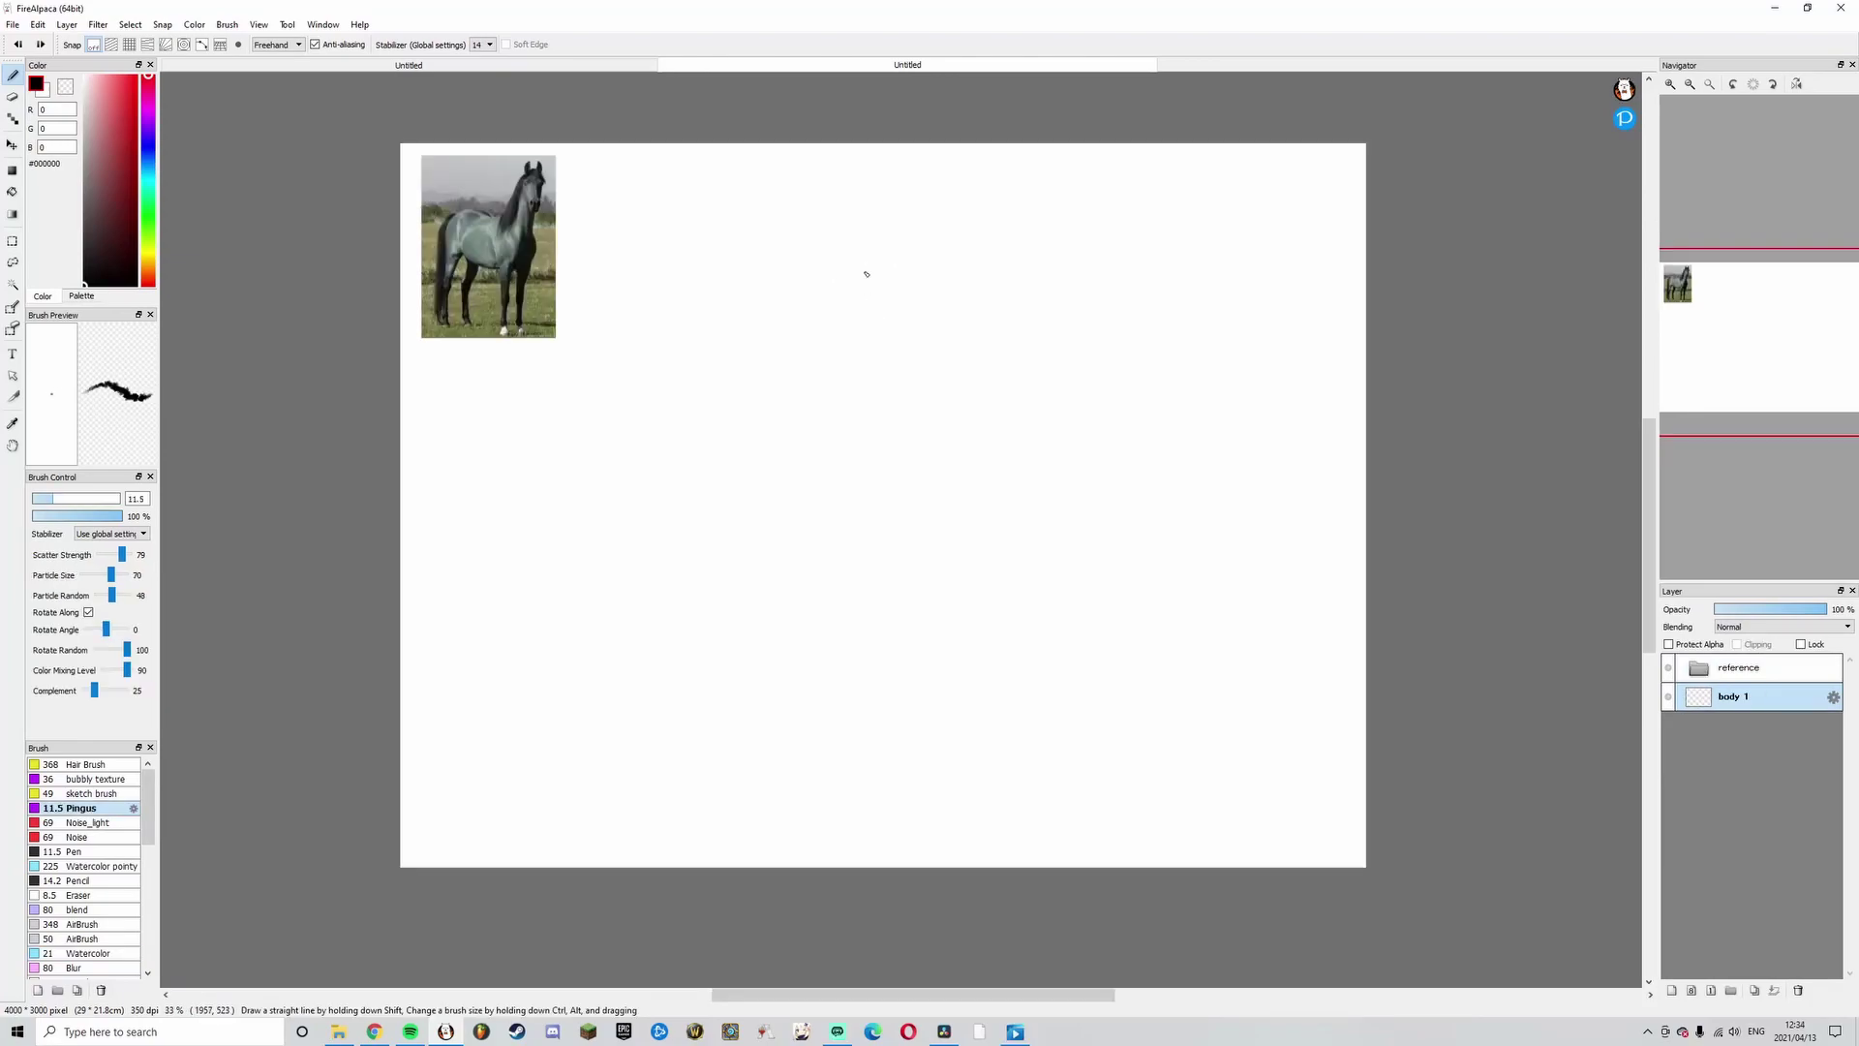
- Sketch a circle for the horse's head in the upper middle of the canvas on the body 1 layer
left_click_drag(943, 258, 981, 278)
key("ctrl+z")
mouse_move(849, 275)
left_mouse_down()
mouse_move(936, 302)
mouse_move(861, 273)
mouse_move(923, 313)
mouse_move(886, 276)
mouse_move(956, 288)
left_mouse_up()
key("ctrl+z")
mouse_move(835, 301)
left_mouse_down()
mouse_move(877, 390)
mouse_move(915, 396)
mouse_move(868, 398)
left_mouse_up()
left_click_drag(928, 277, 946, 385)
key("ctrl+z")
key("ctrl+z")
mouse_move(955, 308)
left_mouse_down()
mouse_move(901, 385)
mouse_move(871, 395)
mouse_move(953, 375)
left_mouse_up()
key("ctrl+z")
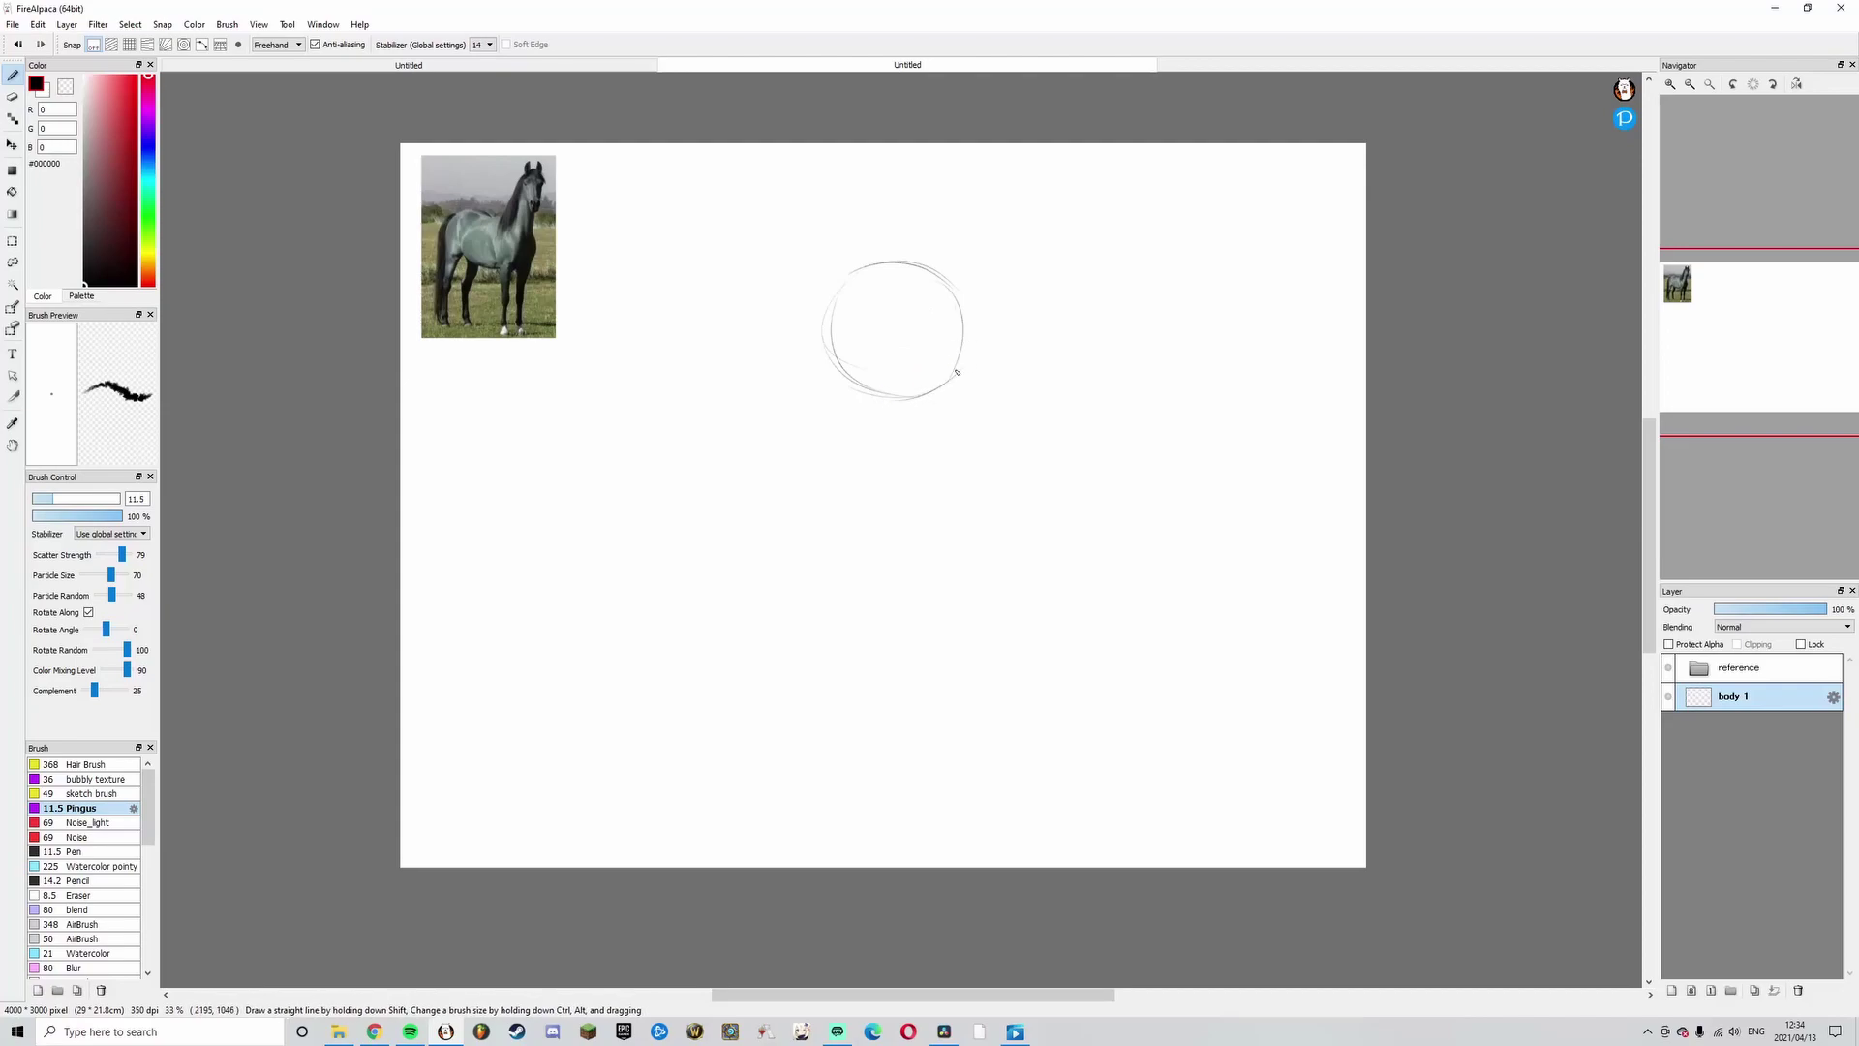
- Add curved vertical and horizontal contour lines across the head circle to give it volume
mouse_move(902, 279)
left_mouse_down()
mouse_move(934, 379)
mouse_move(936, 360)
left_mouse_up()
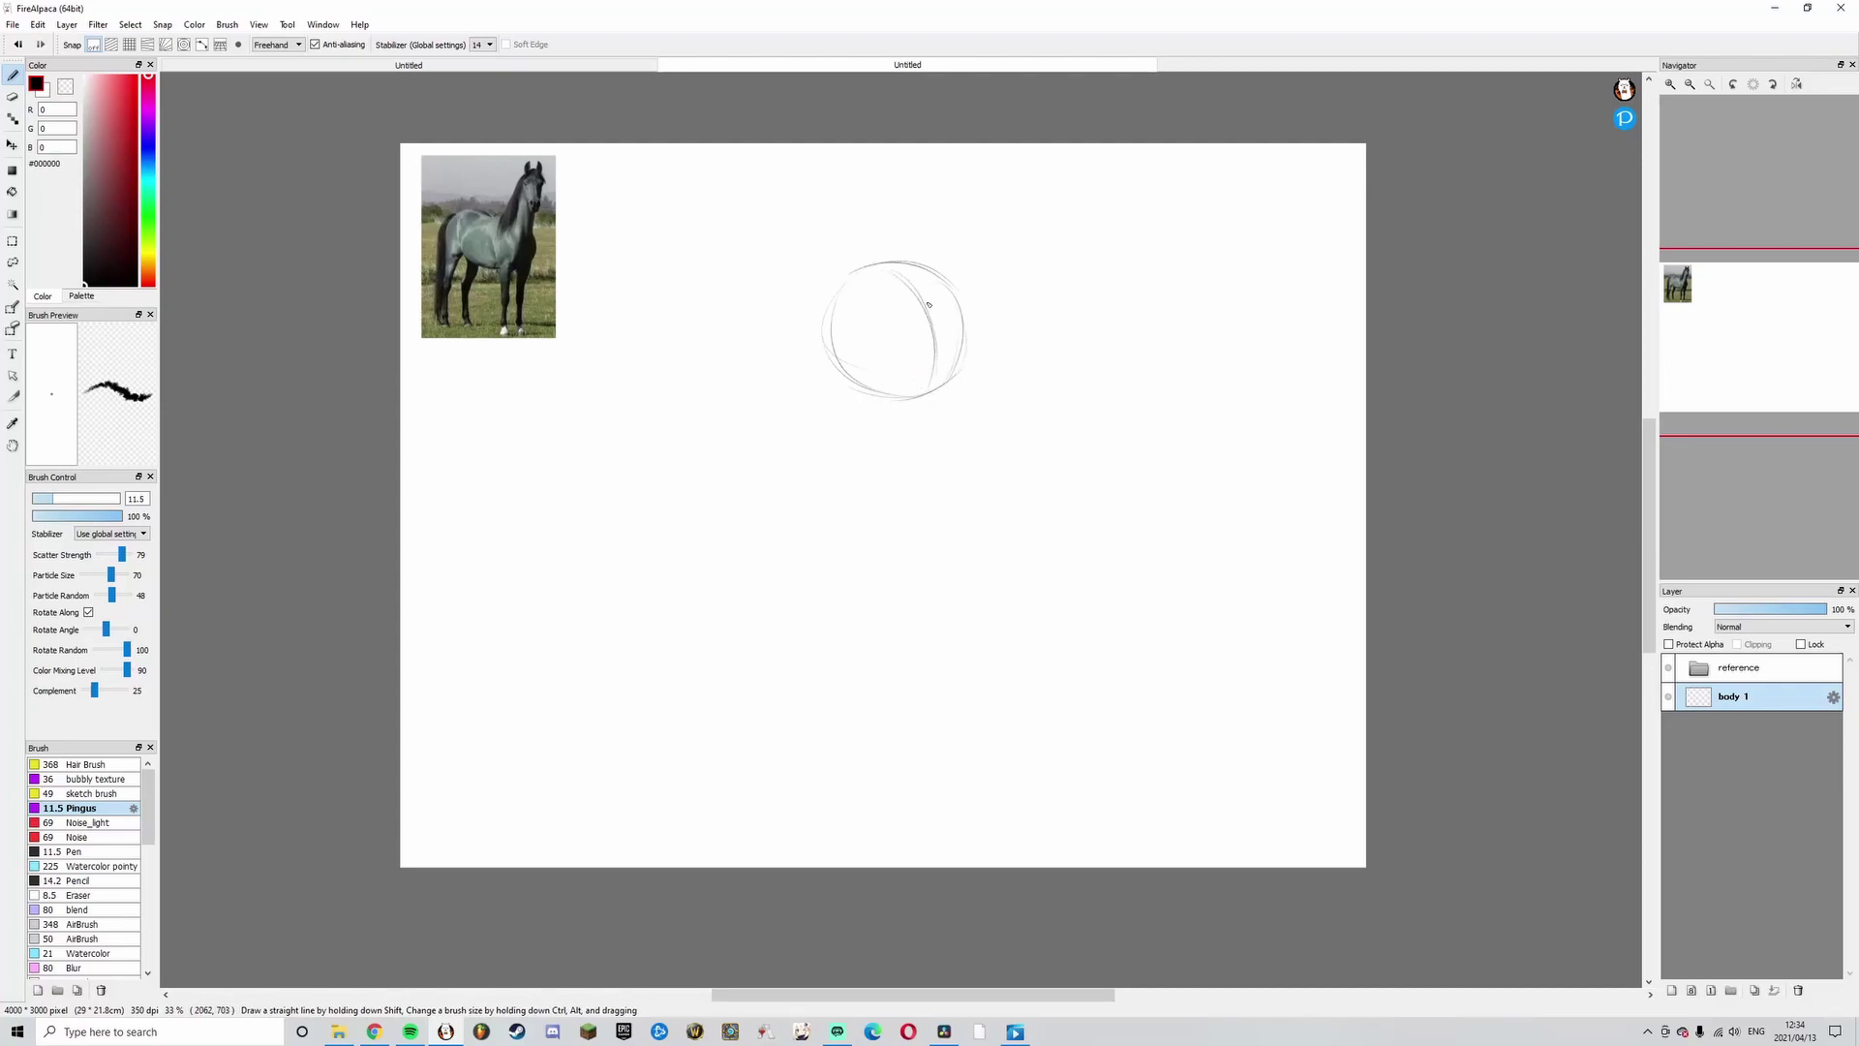
mouse_move(830, 310)
left_mouse_down()
mouse_move(924, 318)
mouse_move(959, 288)
left_mouse_up()
mouse_move(830, 355)
left_mouse_down()
mouse_move(896, 368)
mouse_move(950, 351)
left_mouse_up()
left_click_drag(849, 318, 859, 370)
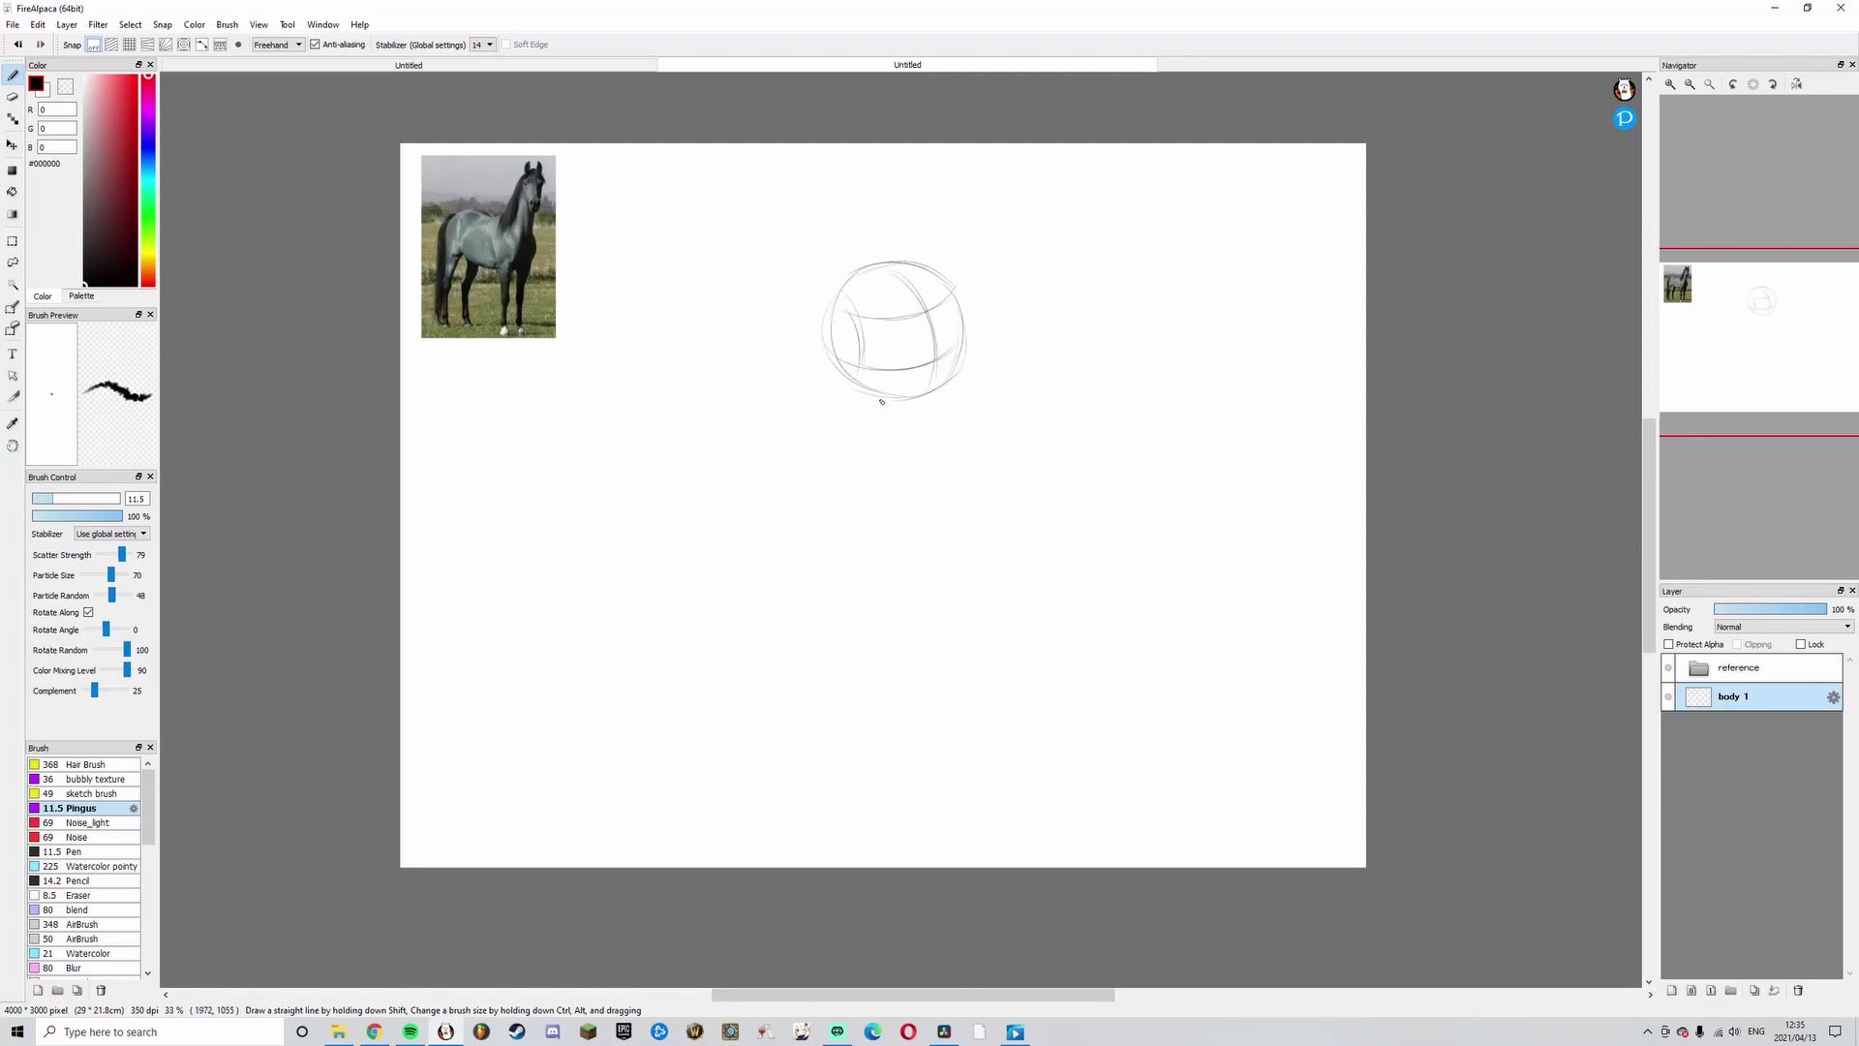
- Sketch both sides of the neck below the head, with its curved base and a contour line across it
left_click_drag(907, 470, 914, 405)
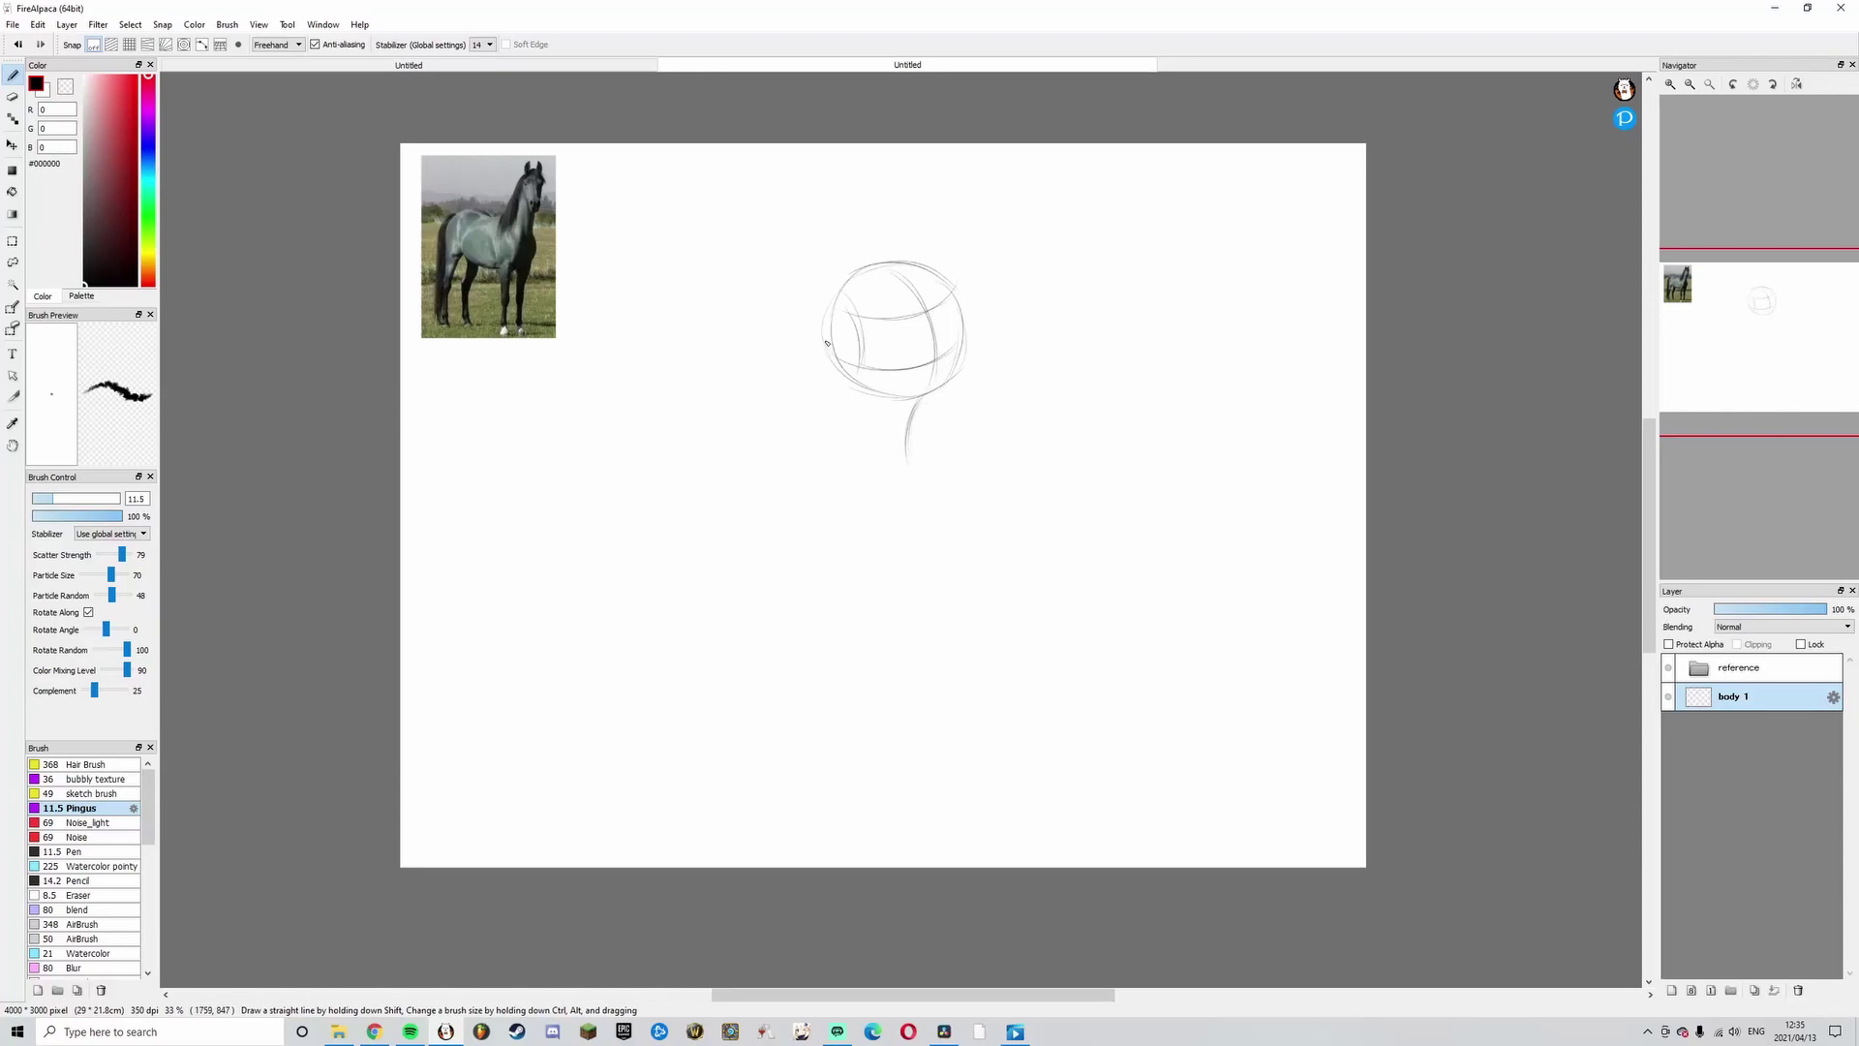
left_click_drag(838, 380, 834, 438)
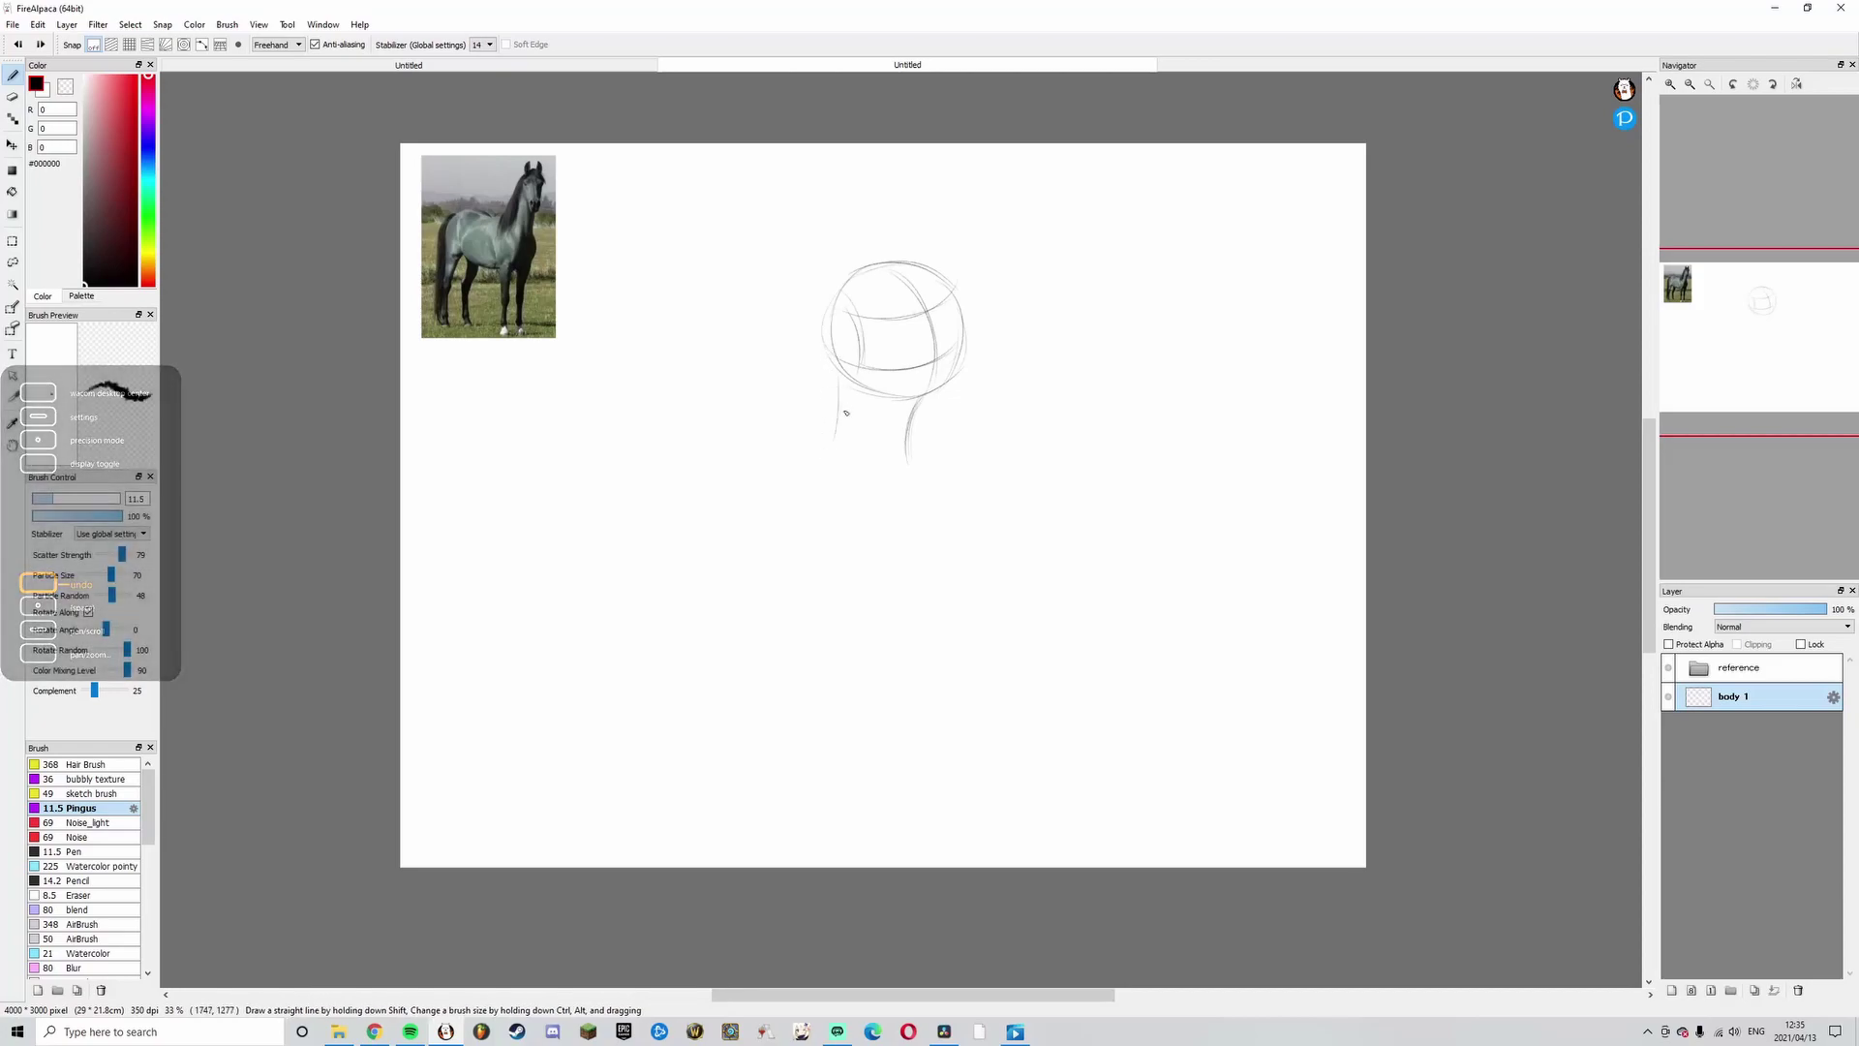
left_click_drag(826, 348, 835, 437)
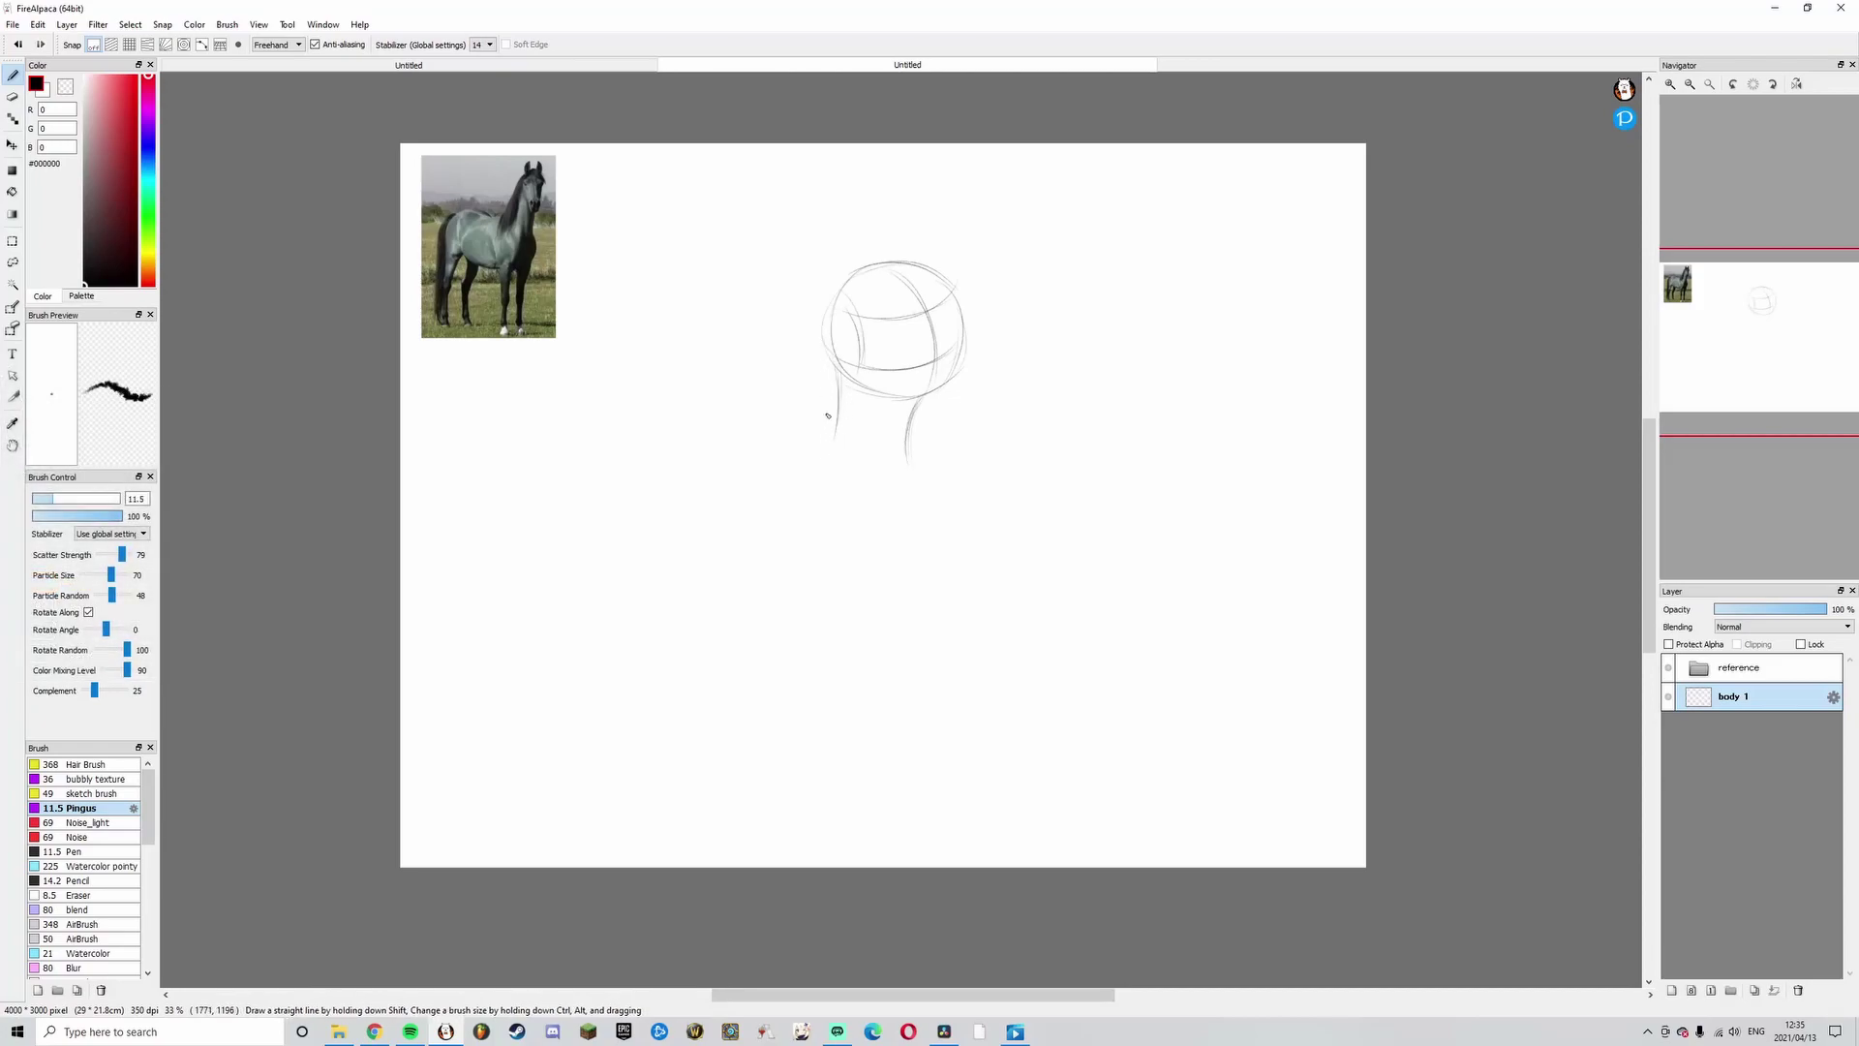
mouse_move(832, 361)
left_mouse_down()
mouse_move(838, 296)
mouse_move(833, 327)
left_mouse_up()
left_click_drag(929, 403, 906, 467)
left_click_drag(853, 478, 916, 505)
left_click_drag(843, 418, 897, 428)
mouse_move(840, 461)
left_mouse_down()
mouse_move(906, 456)
mouse_move(912, 542)
left_mouse_up()
key("ctrl+z")
mouse_move(893, 473)
left_mouse_down()
mouse_move(913, 616)
mouse_move(918, 595)
left_mouse_up()
key("ctrl+z")
left_click_drag(915, 511, 904, 637)
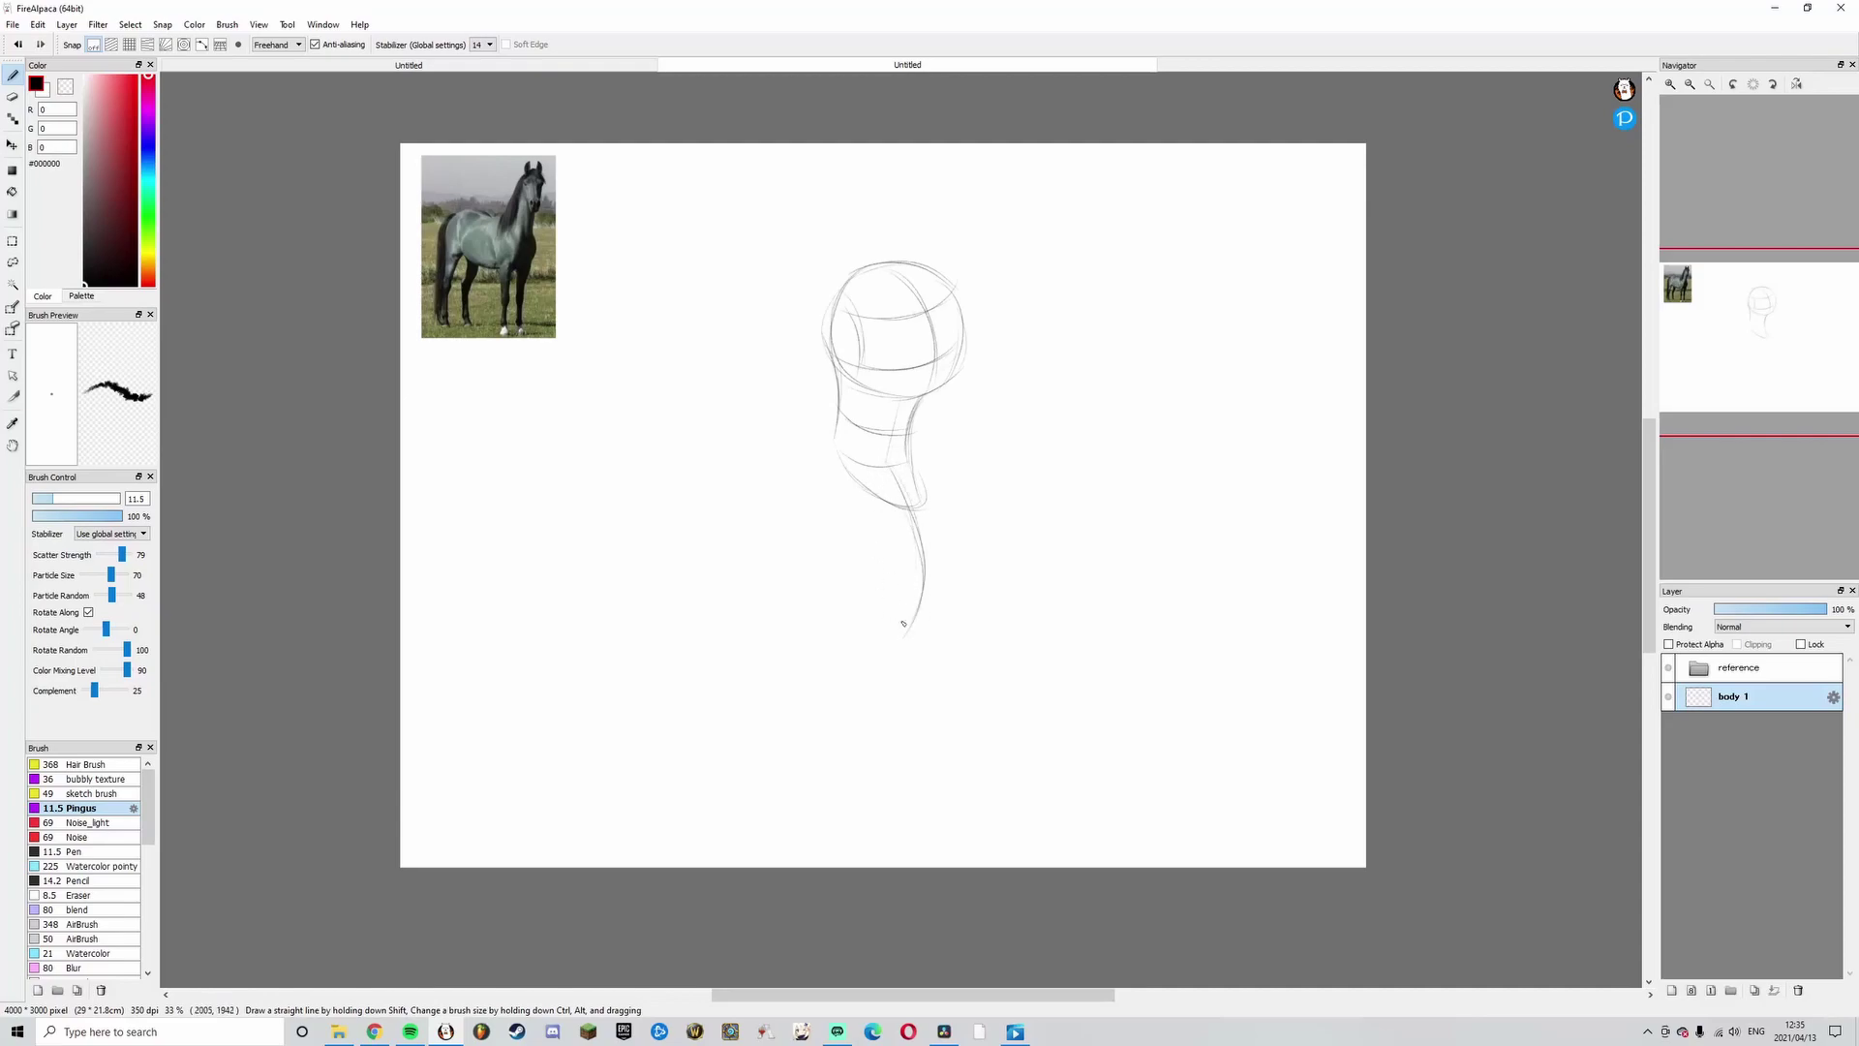
key("ctrl+z")
mouse_move(935, 506)
left_mouse_down()
mouse_move(928, 546)
mouse_move(909, 457)
mouse_move(905, 602)
left_mouse_up()
key("ctrl+z")
- Sketch a large upright oval for the chest below the neck, working partly in the mirrored view
key("h")
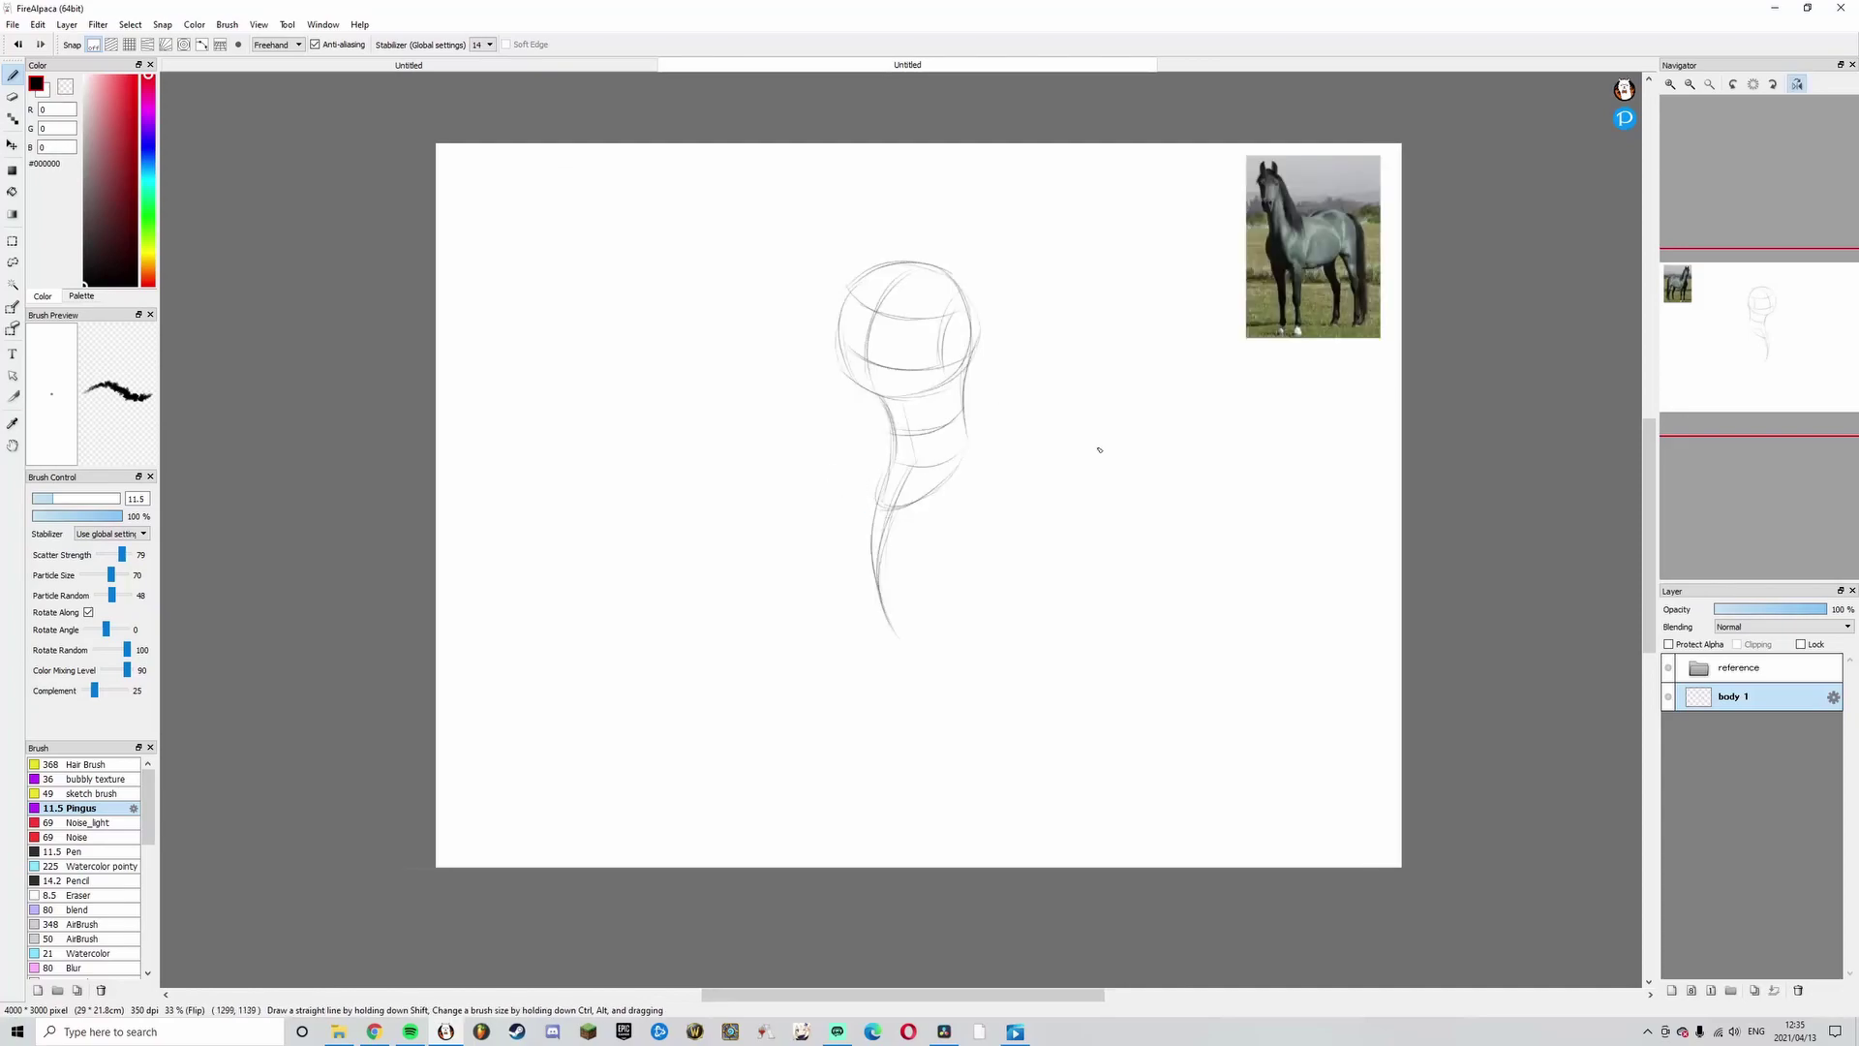
key("ctrl+z")
mouse_move(877, 590)
left_mouse_down()
mouse_move(965, 619)
mouse_move(944, 640)
mouse_move(992, 642)
left_mouse_up()
key("ctrl+z")
key("ctrl+z")
mouse_move(960, 432)
left_mouse_down()
mouse_move(1017, 559)
mouse_move(1004, 627)
mouse_move(968, 640)
left_mouse_up()
key("ctrl+z")
left_click_drag(1008, 579, 959, 636)
left_click_drag(1003, 590, 970, 642)
mouse_move(957, 446)
left_mouse_down()
mouse_move(975, 618)
mouse_move(1016, 555)
mouse_move(1006, 607)
left_mouse_up()
key("ctrl+z")
key("h")
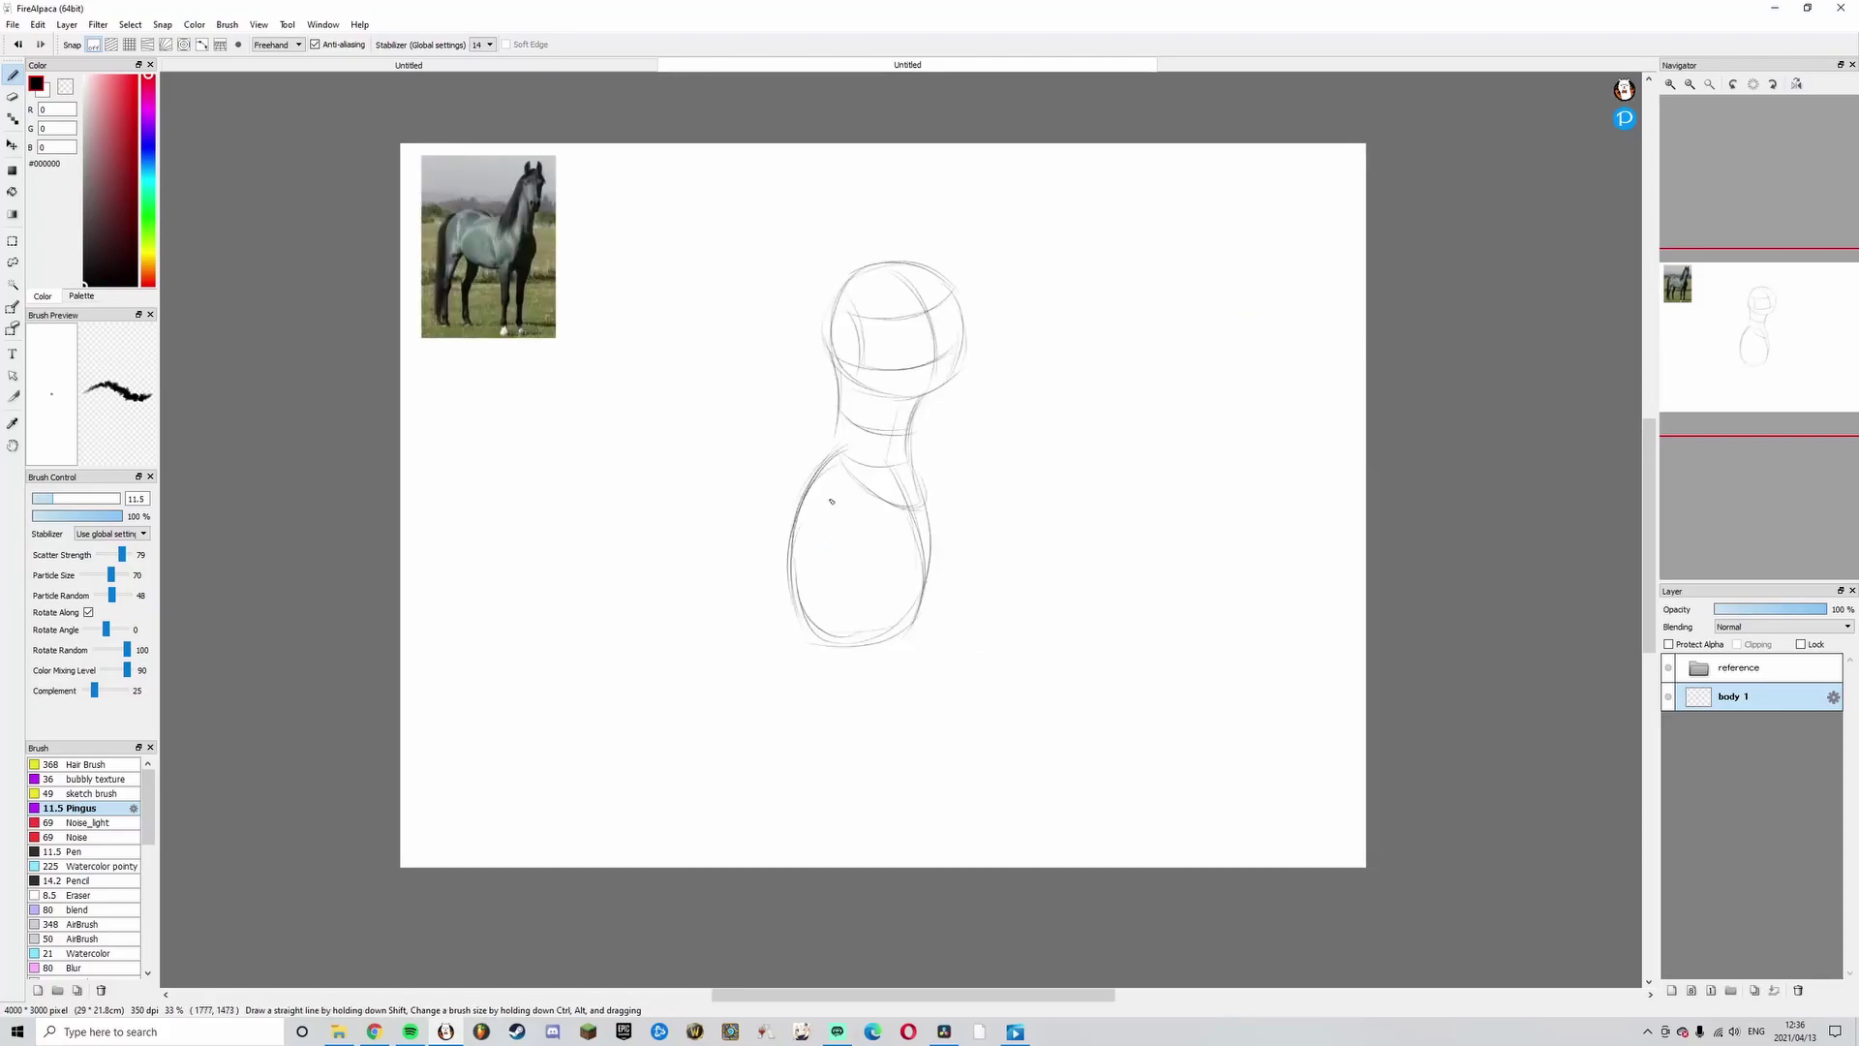
mouse_move(830, 644)
left_mouse_down()
mouse_move(881, 603)
mouse_move(903, 639)
left_mouse_up()
- Lasso the chest oval, shorten it slightly, shift it up towards the neck, and deselect it
key("l")
mouse_move(1005, 481)
left_mouse_down()
mouse_move(849, 438)
mouse_move(810, 467)
mouse_move(725, 667)
mouse_move(1003, 654)
left_mouse_up()
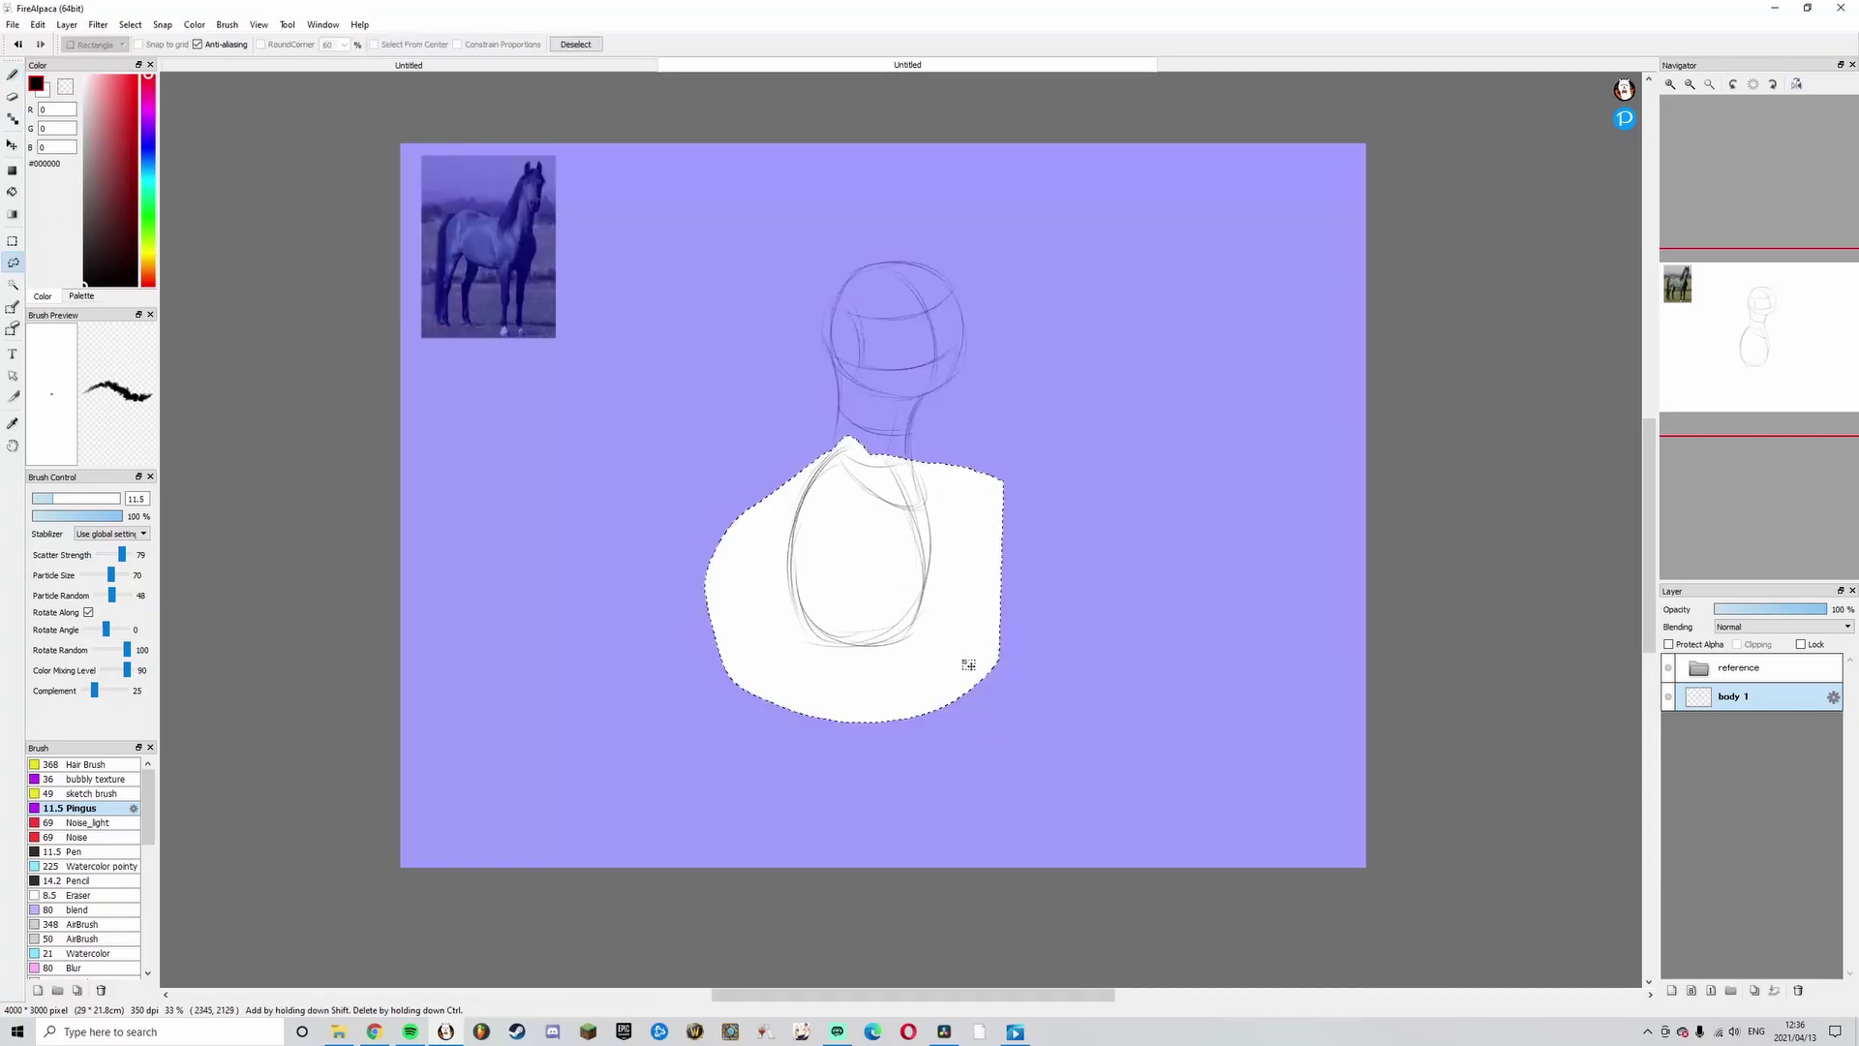
key("ctrl+t")
left_click_drag(854, 692, 853, 677)
left_click_drag(931, 610, 926, 588)
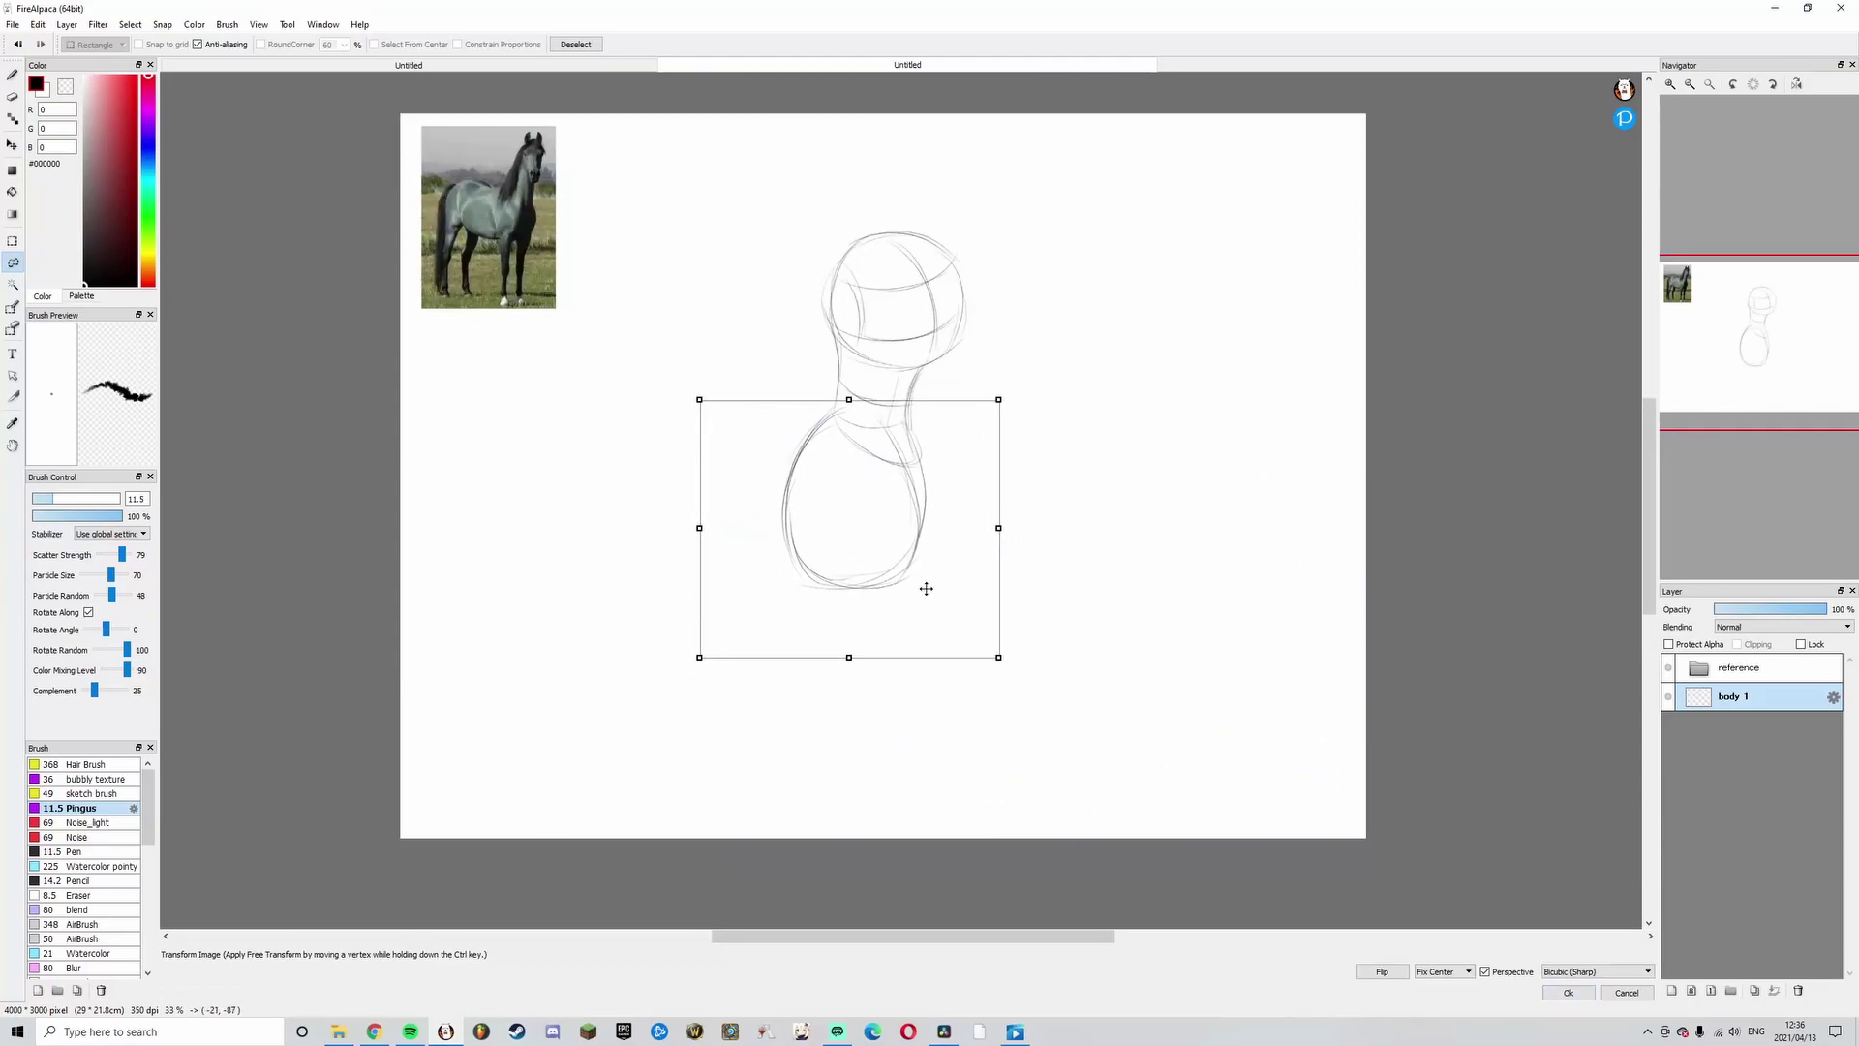
left_click(1568, 992)
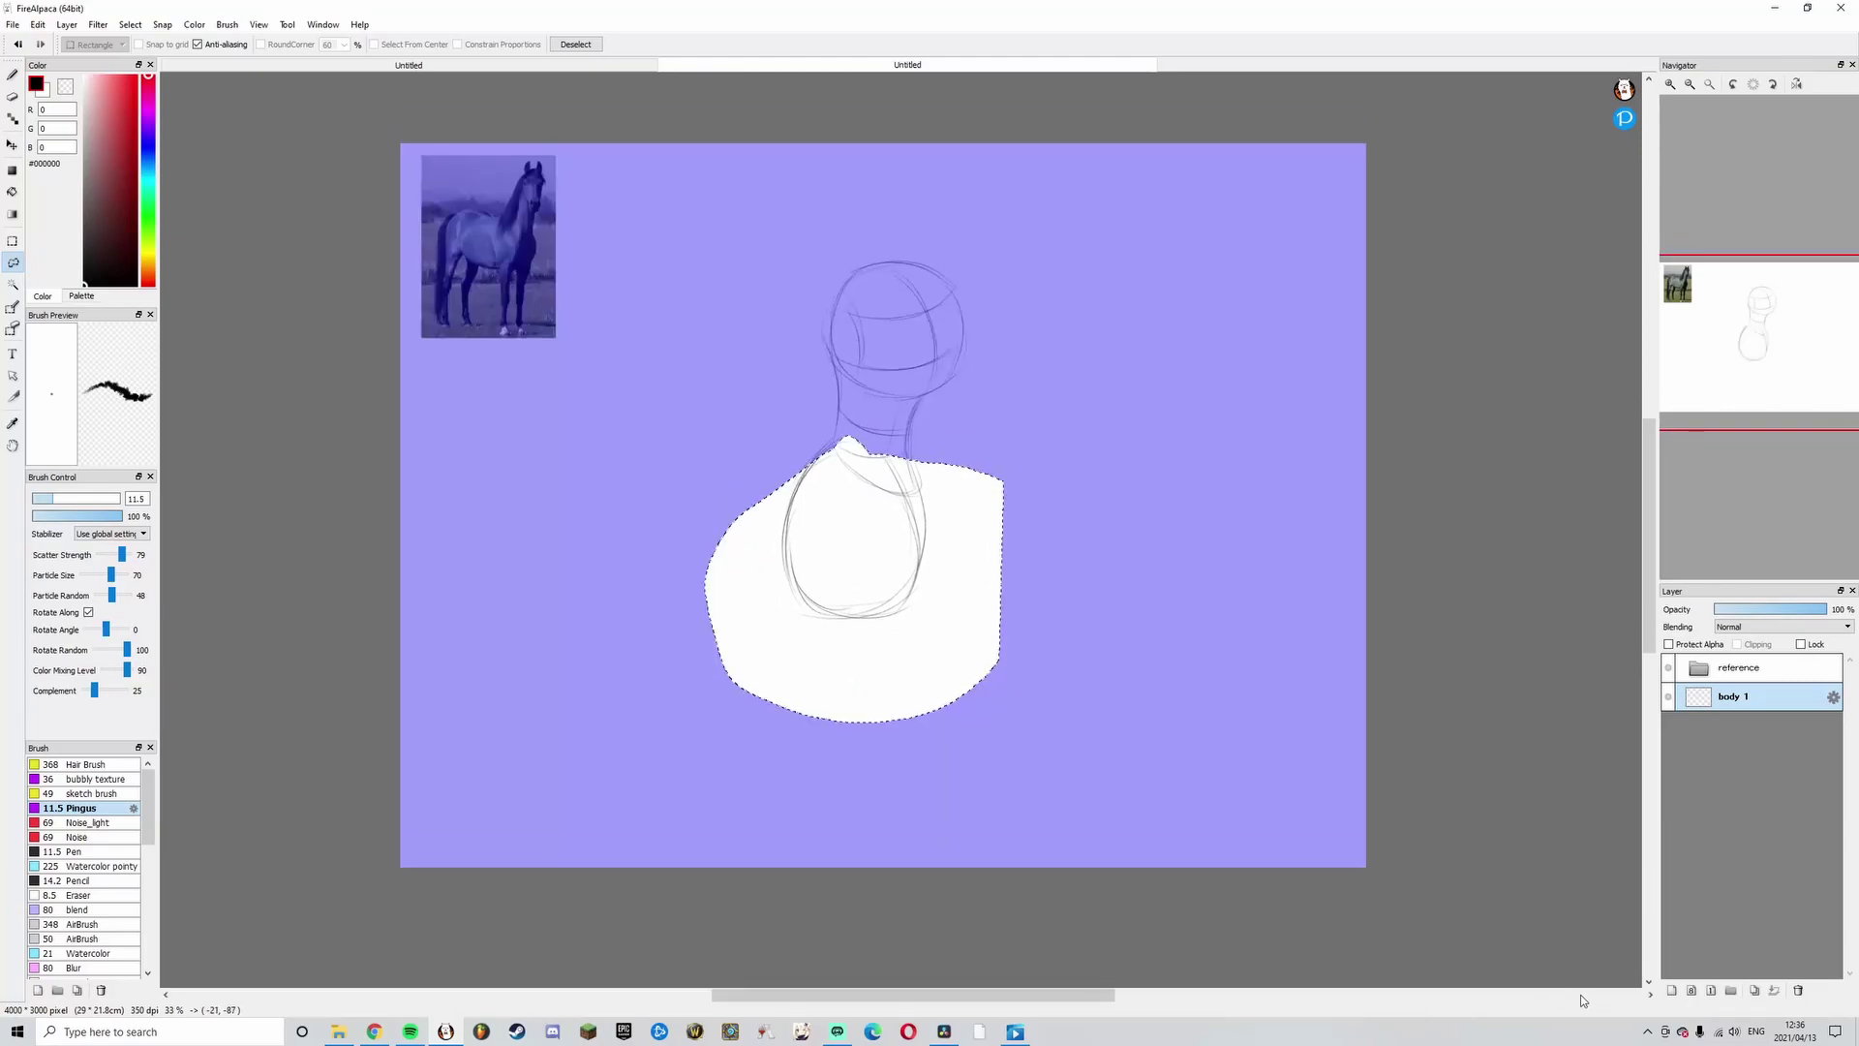
key("ctrl+d")
- Mirror the view and brush in a rounded hindquarters shape behind the chest oval
key("b")
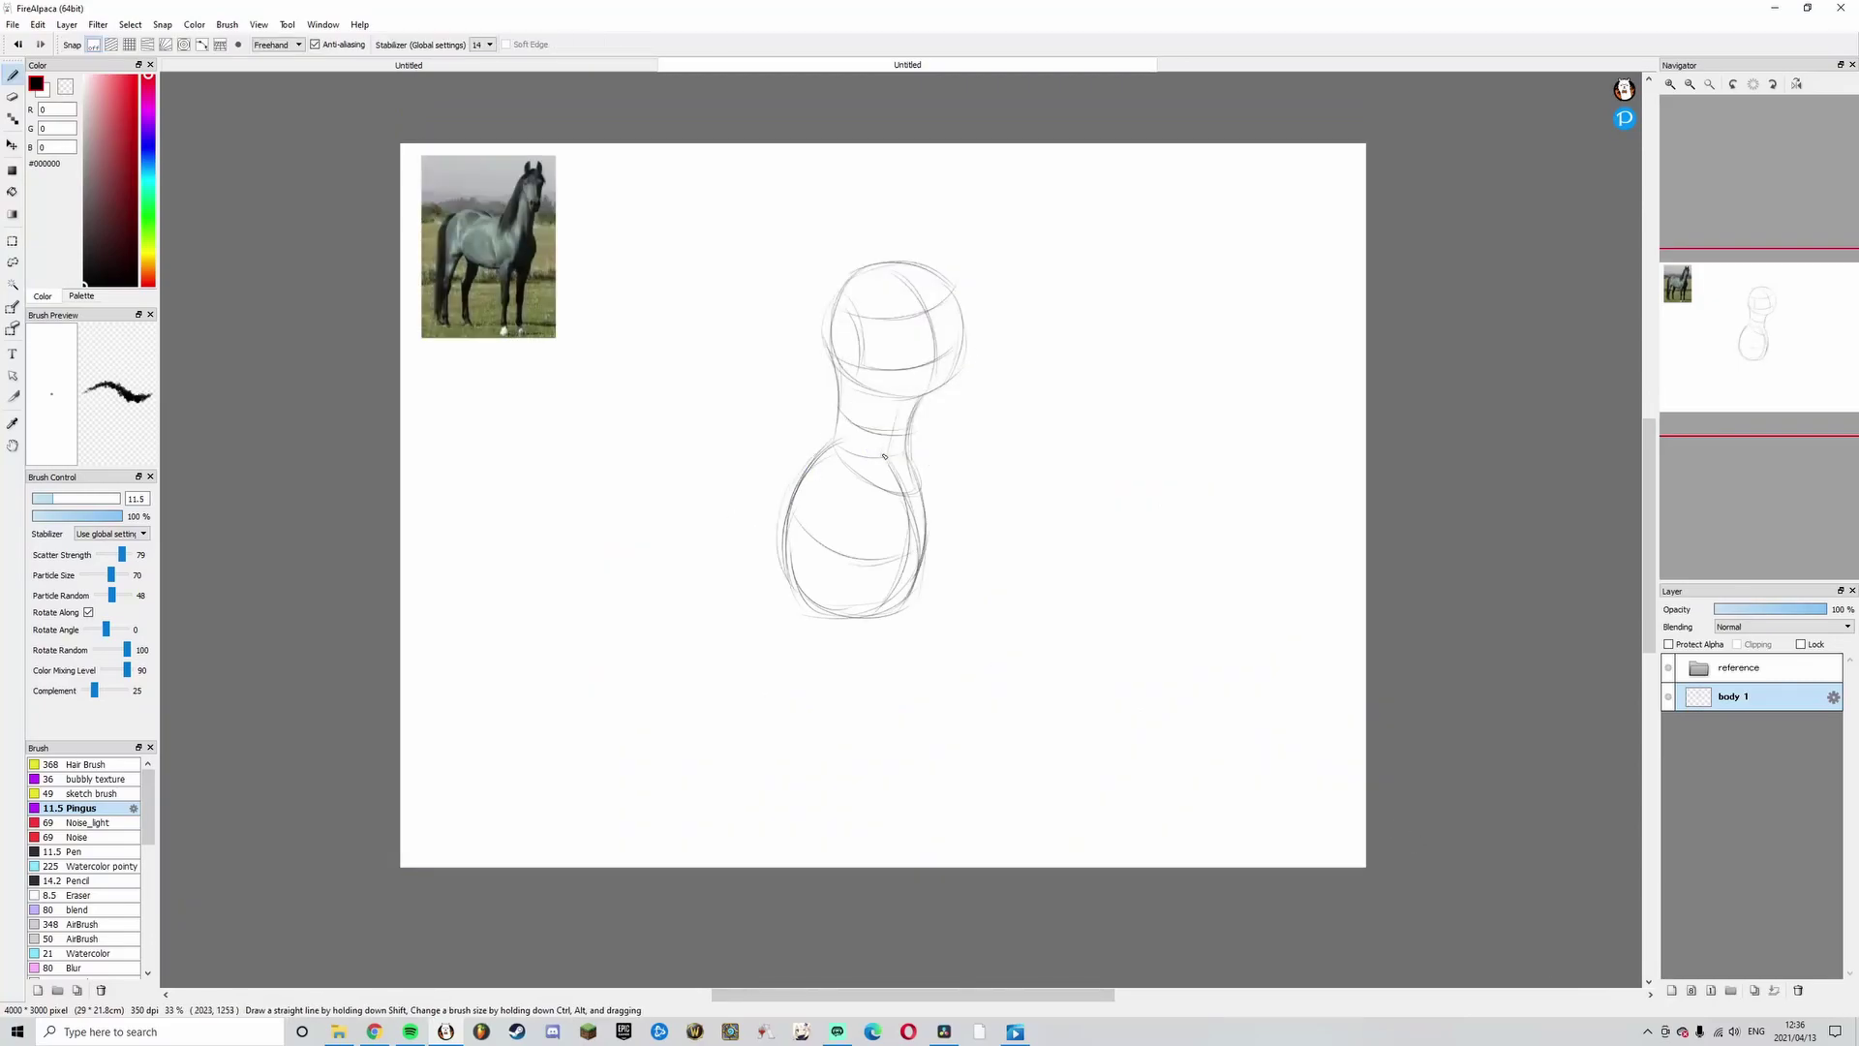
key("h")
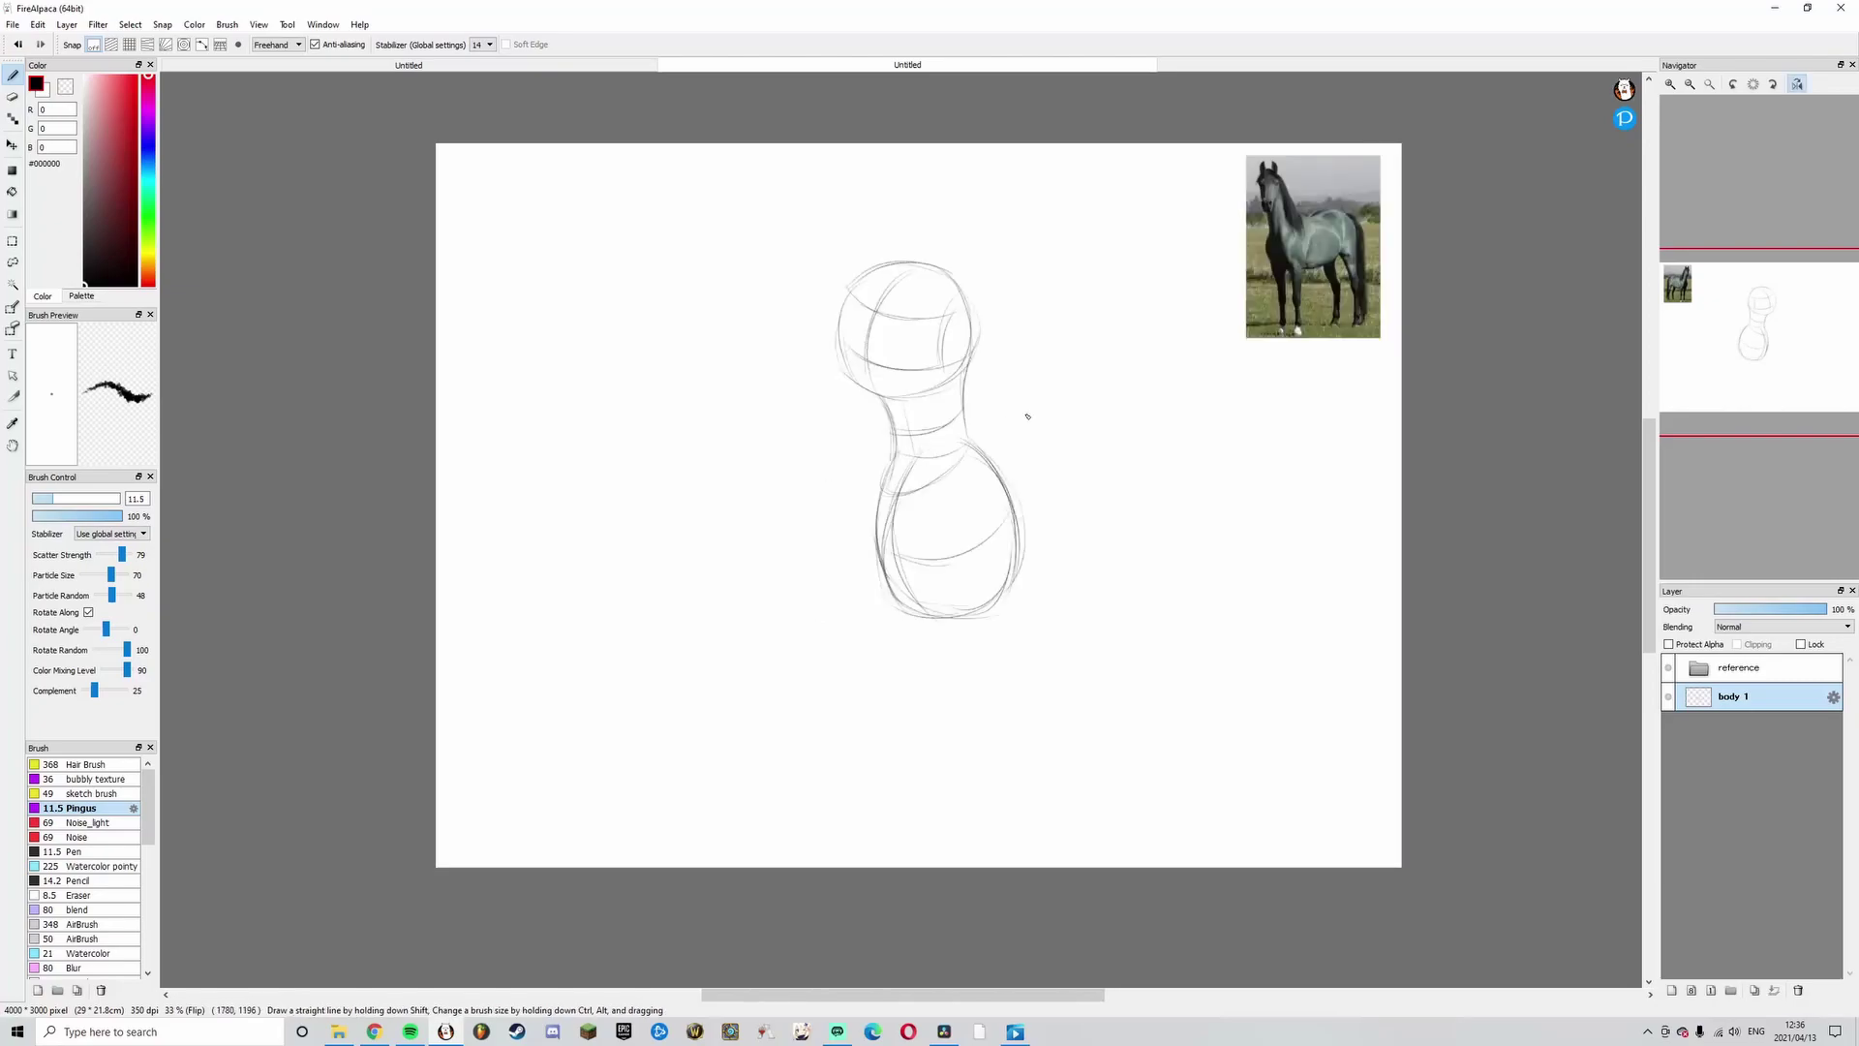
mouse_move(1001, 458)
left_mouse_down()
mouse_move(1039, 435)
mouse_move(1083, 444)
mouse_move(1120, 506)
left_mouse_up()
key("ctrl+z")
key("ctrl+z")
left_click_drag(1018, 566, 1114, 499)
left_click_drag(1037, 442, 1097, 556)
key("ctrl+z")
- Draw the belly line joining chest and hindquarters, reinforce both outlines, and restore the unmirrored view
left_click_drag(881, 571, 1034, 579)
left_click_drag(924, 610, 1022, 590)
key("ctrl+z")
left_click_drag(912, 615, 1045, 571)
mouse_move(947, 634)
left_mouse_down()
mouse_move(1096, 560)
mouse_move(1123, 479)
left_mouse_up()
key("ctrl+z")
mouse_move(1003, 448)
left_mouse_down()
mouse_move(1090, 430)
mouse_move(1055, 428)
mouse_move(1098, 476)
mouse_move(1085, 524)
left_mouse_up()
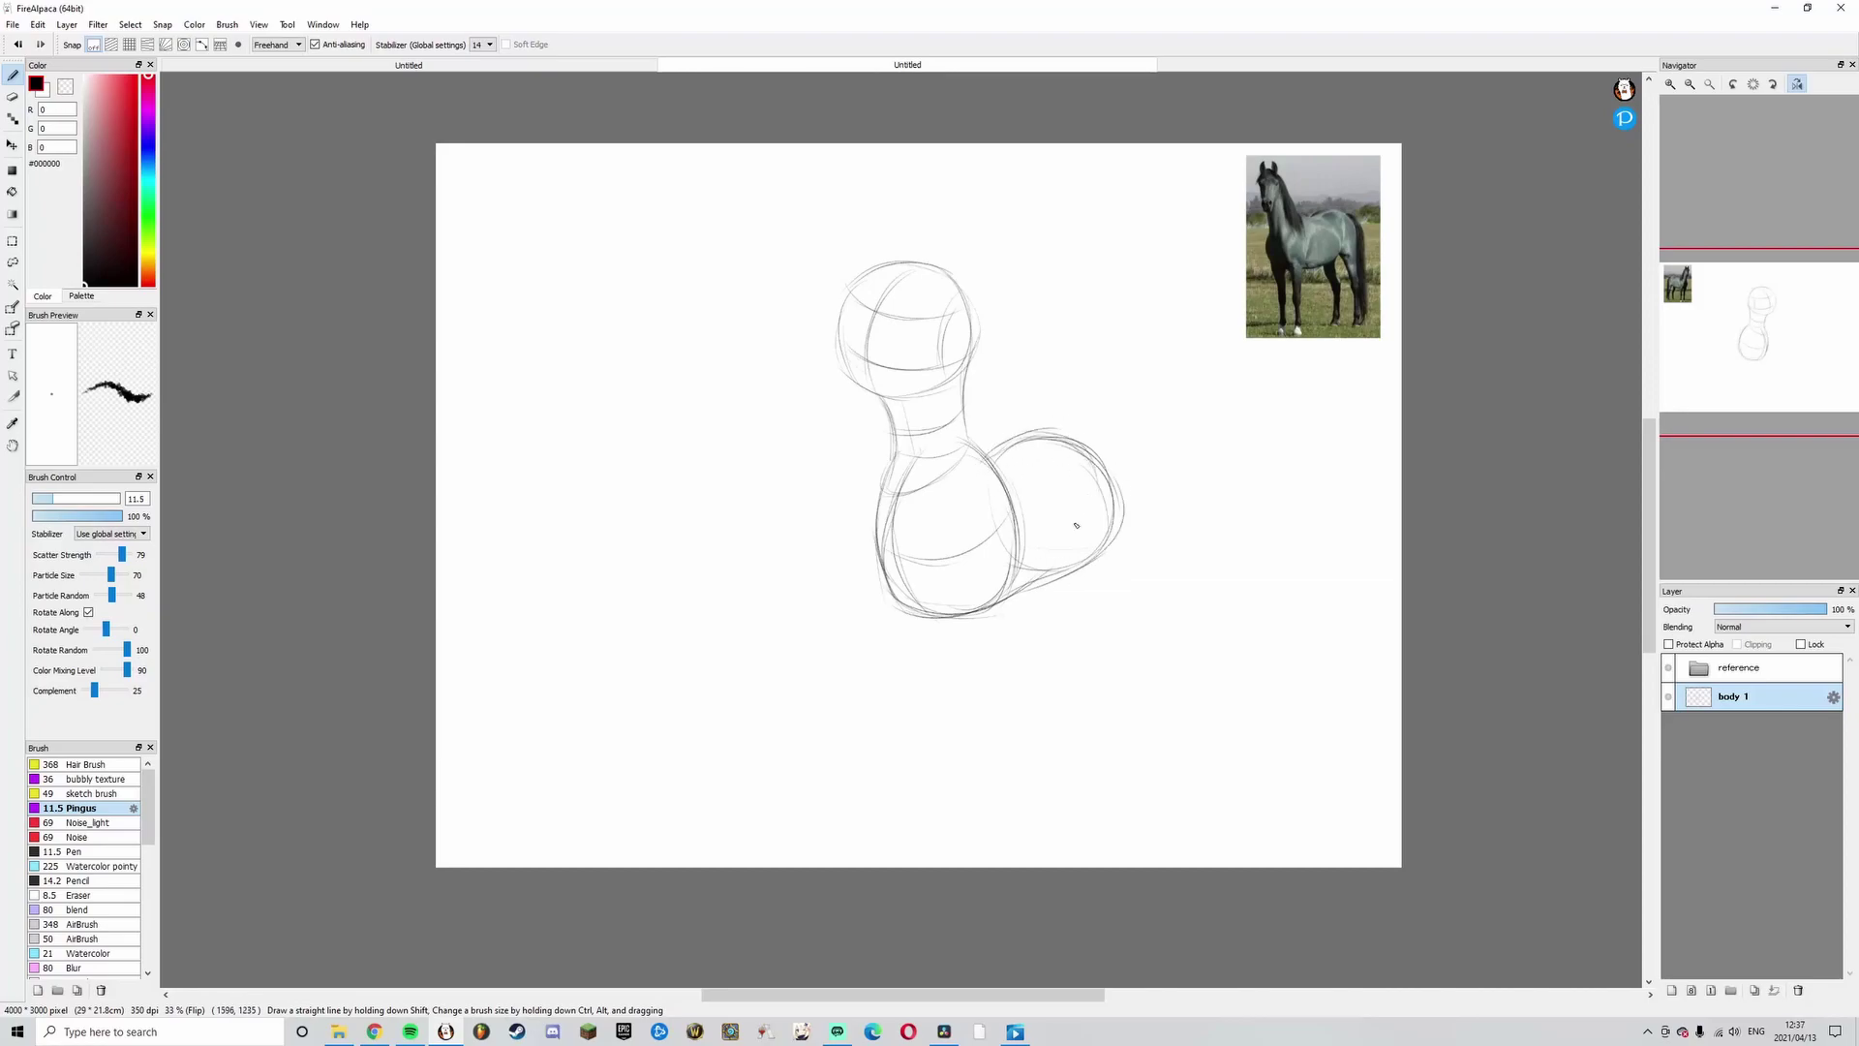
mouse_move(885, 568)
left_mouse_down()
mouse_move(982, 603)
mouse_move(941, 606)
mouse_move(990, 604)
left_mouse_up()
key("ctrl+z")
mouse_move(899, 609)
left_mouse_down()
mouse_move(991, 610)
mouse_move(952, 615)
left_mouse_up()
key("h")
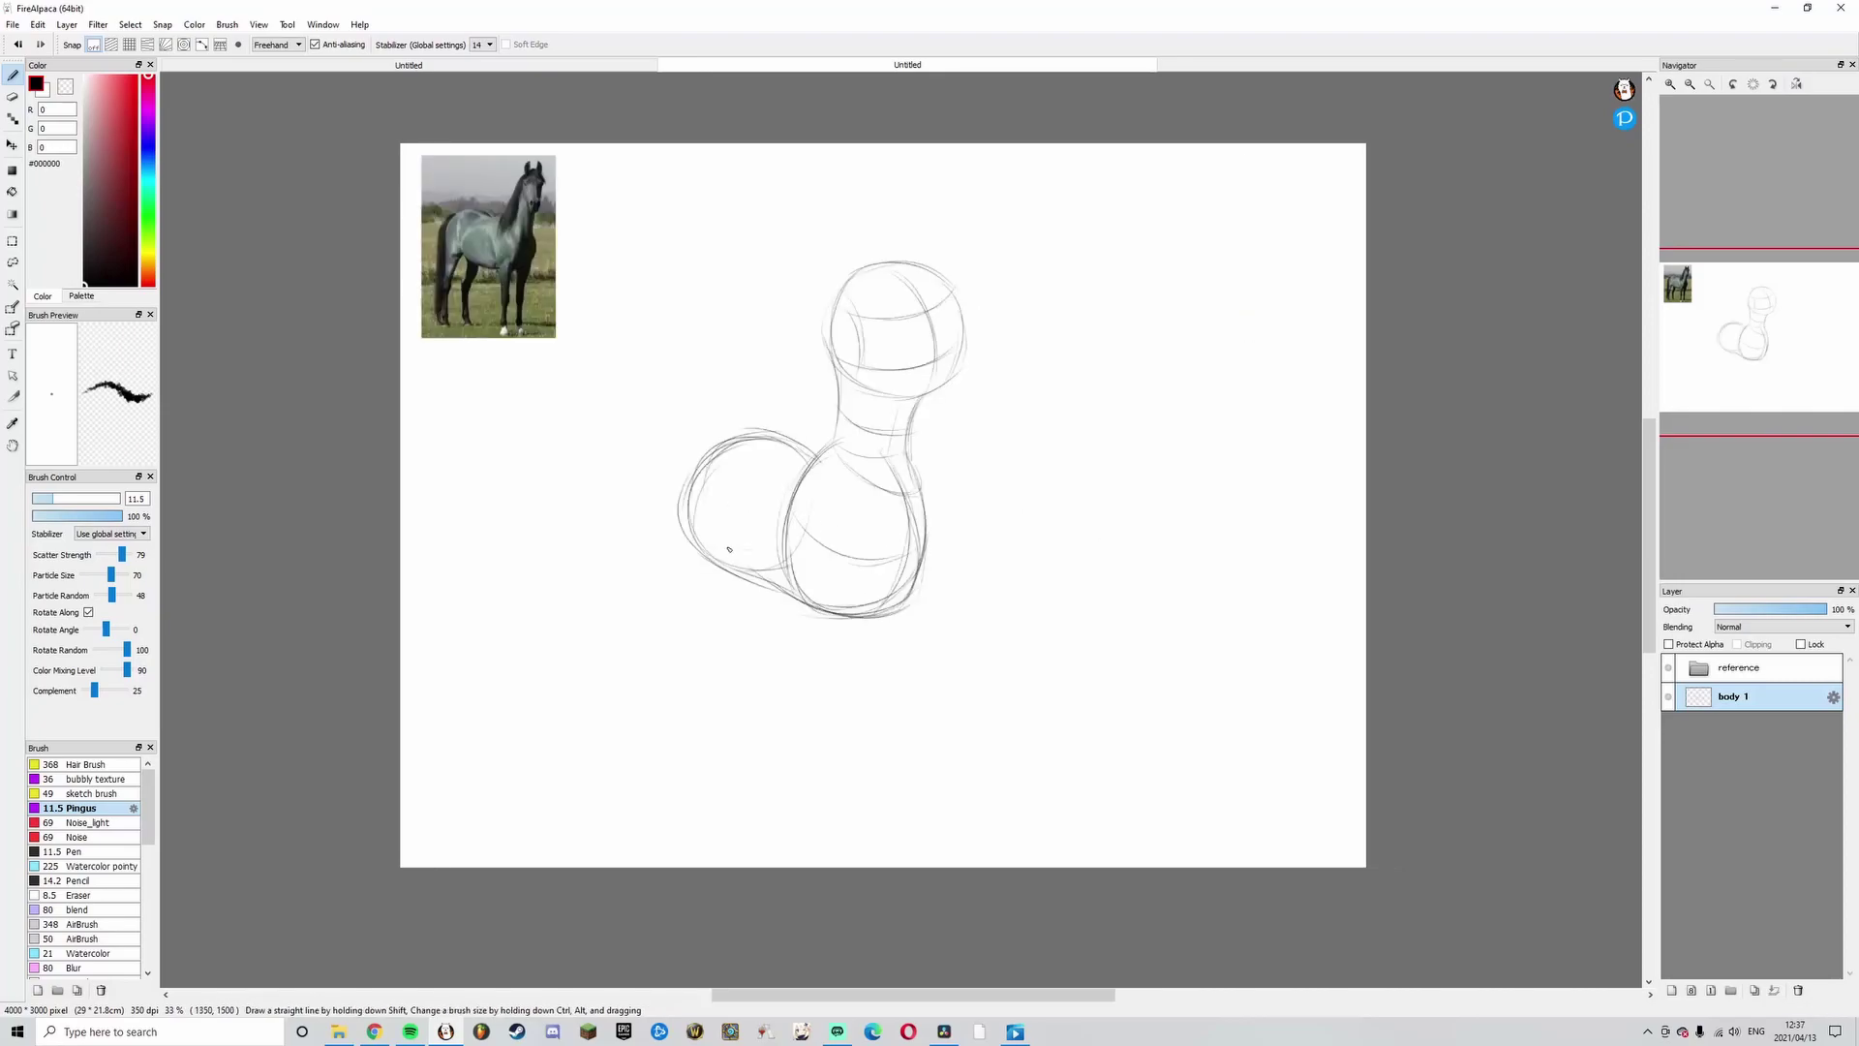
- Add curved vertical and horizontal contour lines across the hindquarters
mouse_move(732, 575)
left_mouse_down()
mouse_move(749, 444)
mouse_move(772, 446)
mouse_move(711, 553)
left_mouse_up()
key("ctrl+z")
key("ctrl+z")
key("ctrl+z")
left_click_drag(753, 447, 721, 572)
left_click_drag(715, 500, 803, 533)
key("ctrl+z")
left_click_drag(703, 486, 786, 538)
- Transform the whole body sketch, rotating it slightly counterclockwise and moving it to the right
key("ctrl+t")
left_click_drag(1049, 465, 1049, 444)
left_click_drag(940, 495, 982, 516)
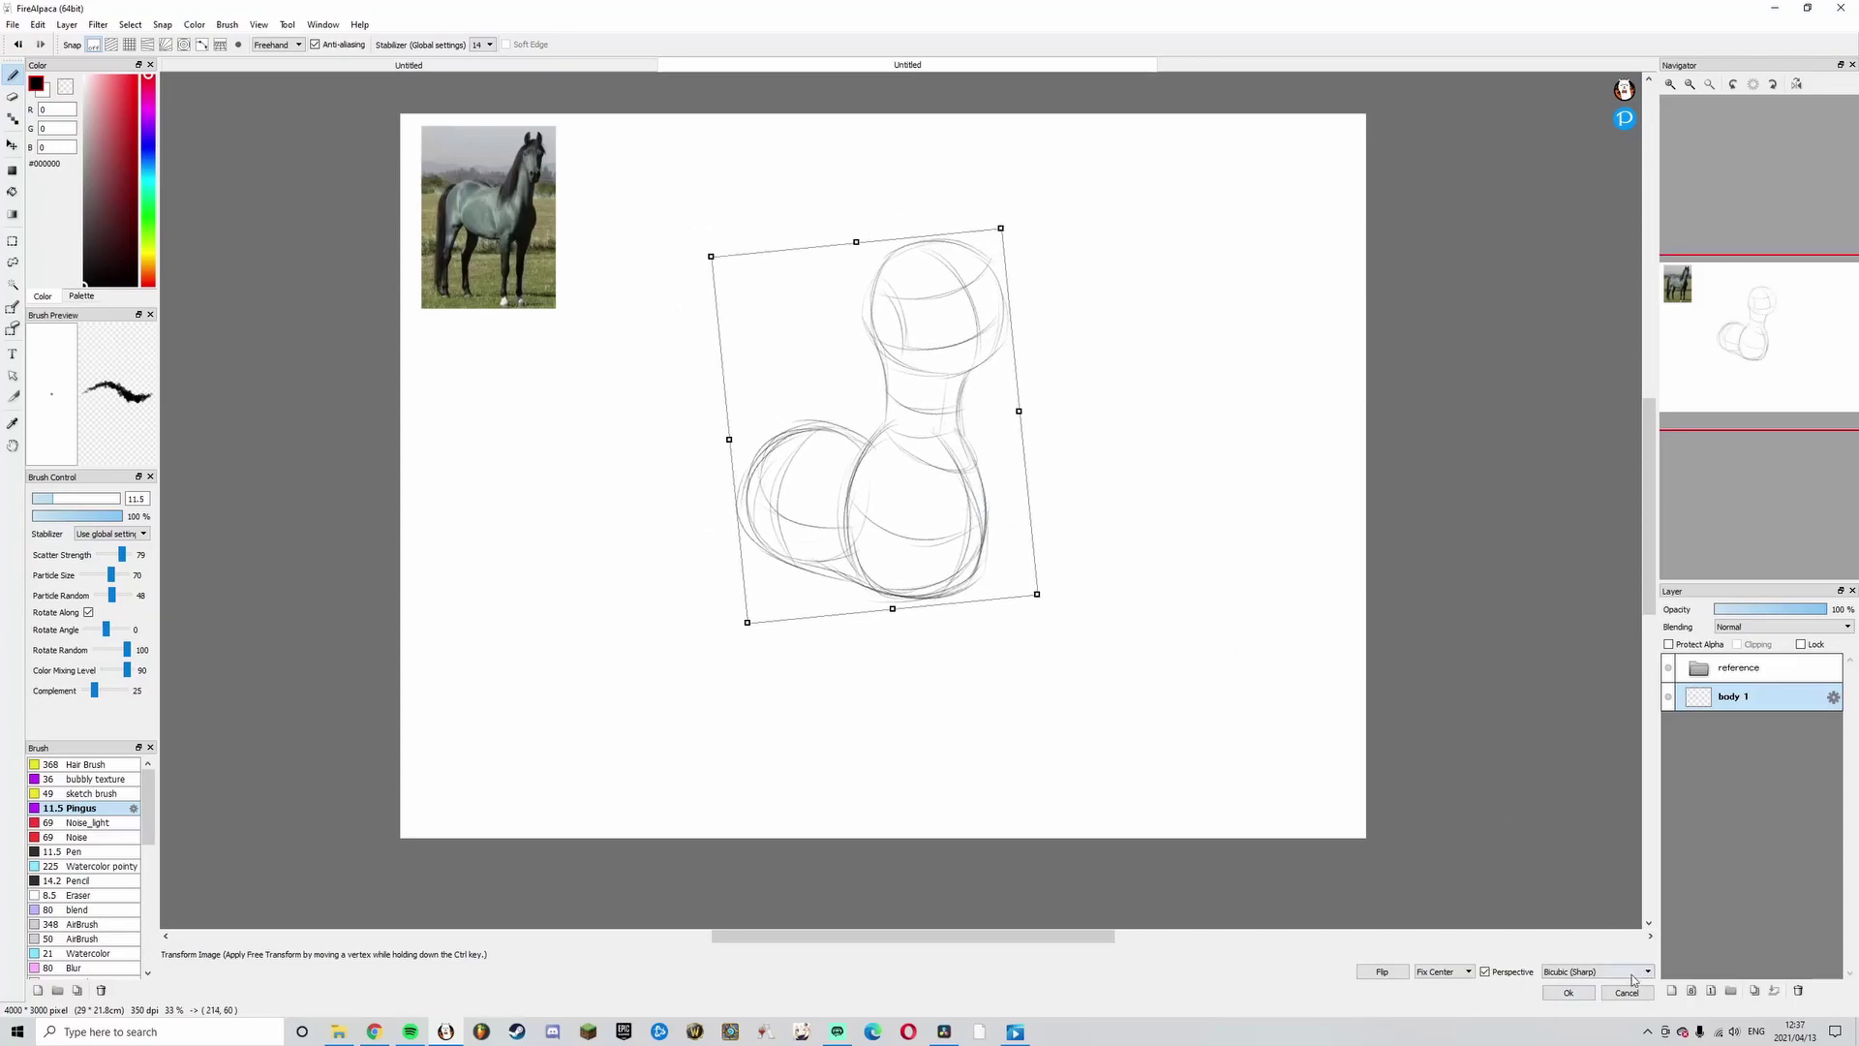
left_click(1568, 992)
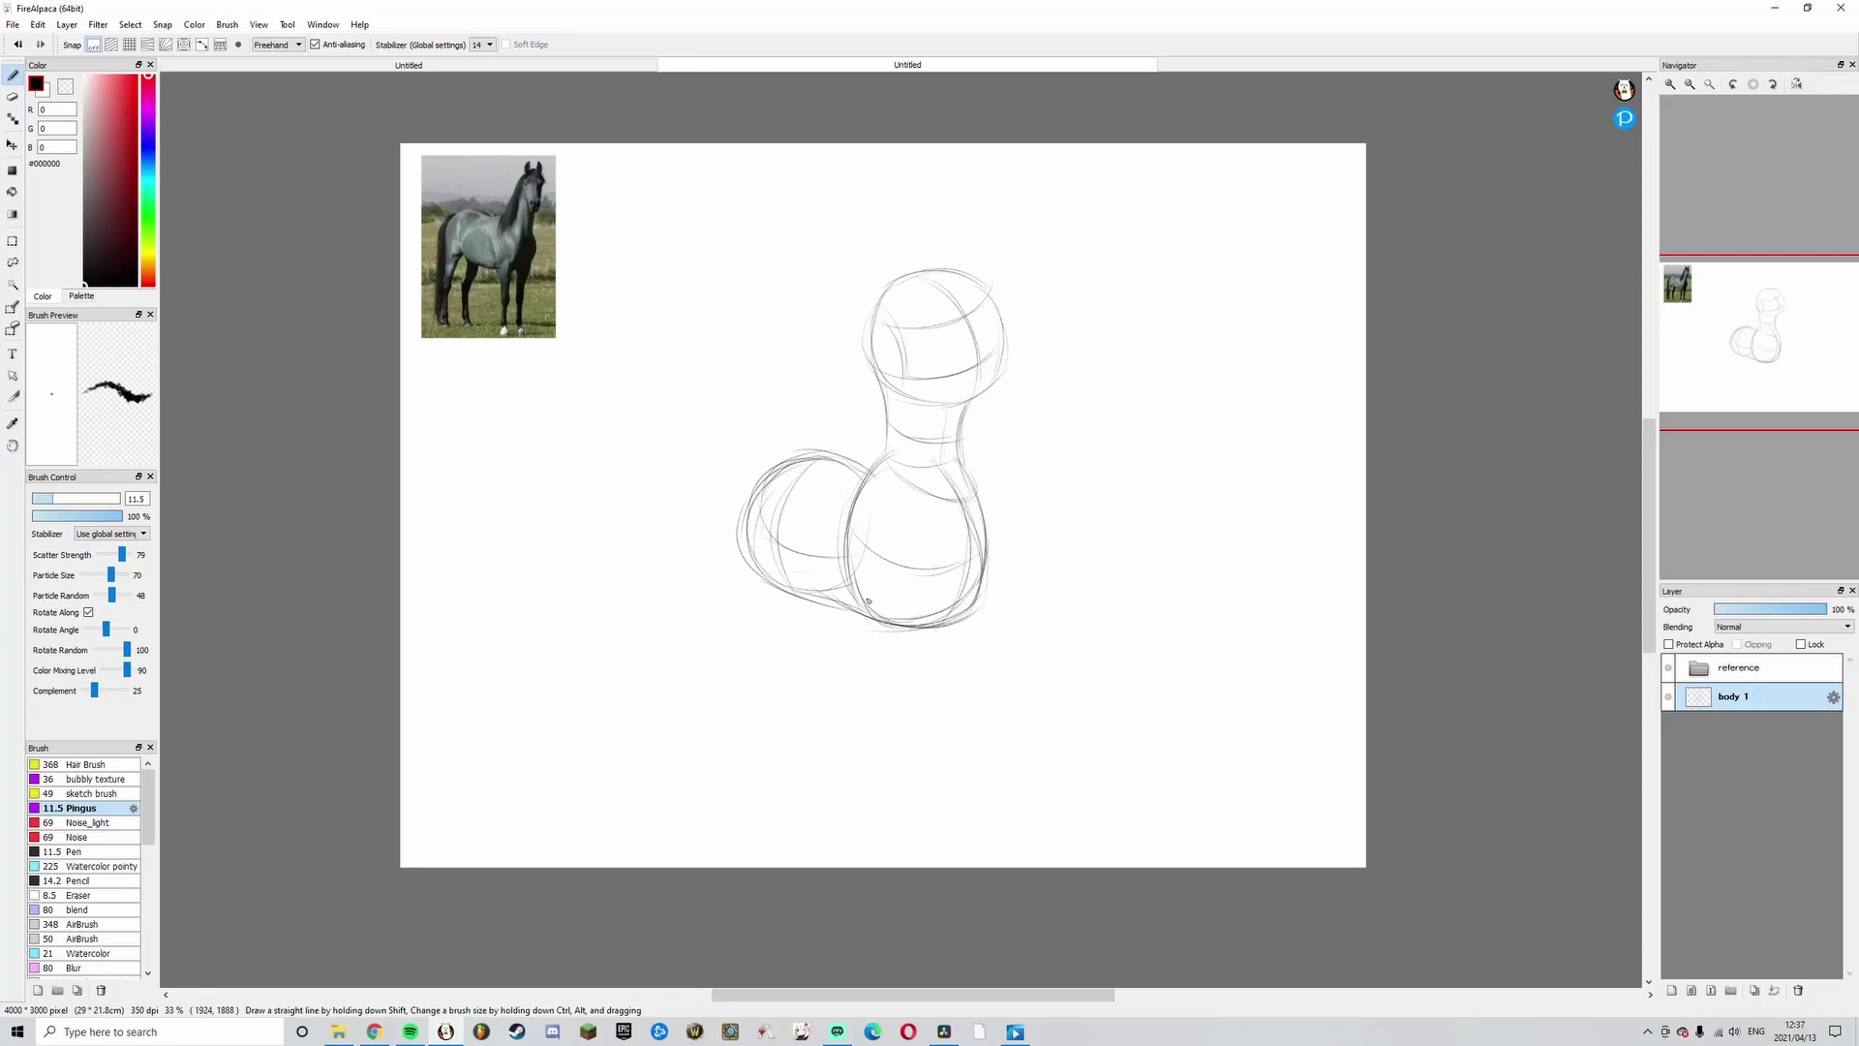
- Draw a small circle on the lower chest for the front leg's joint
mouse_move(918, 605)
left_mouse_down()
mouse_move(947, 590)
mouse_move(912, 608)
mouse_move(931, 616)
left_mouse_up()
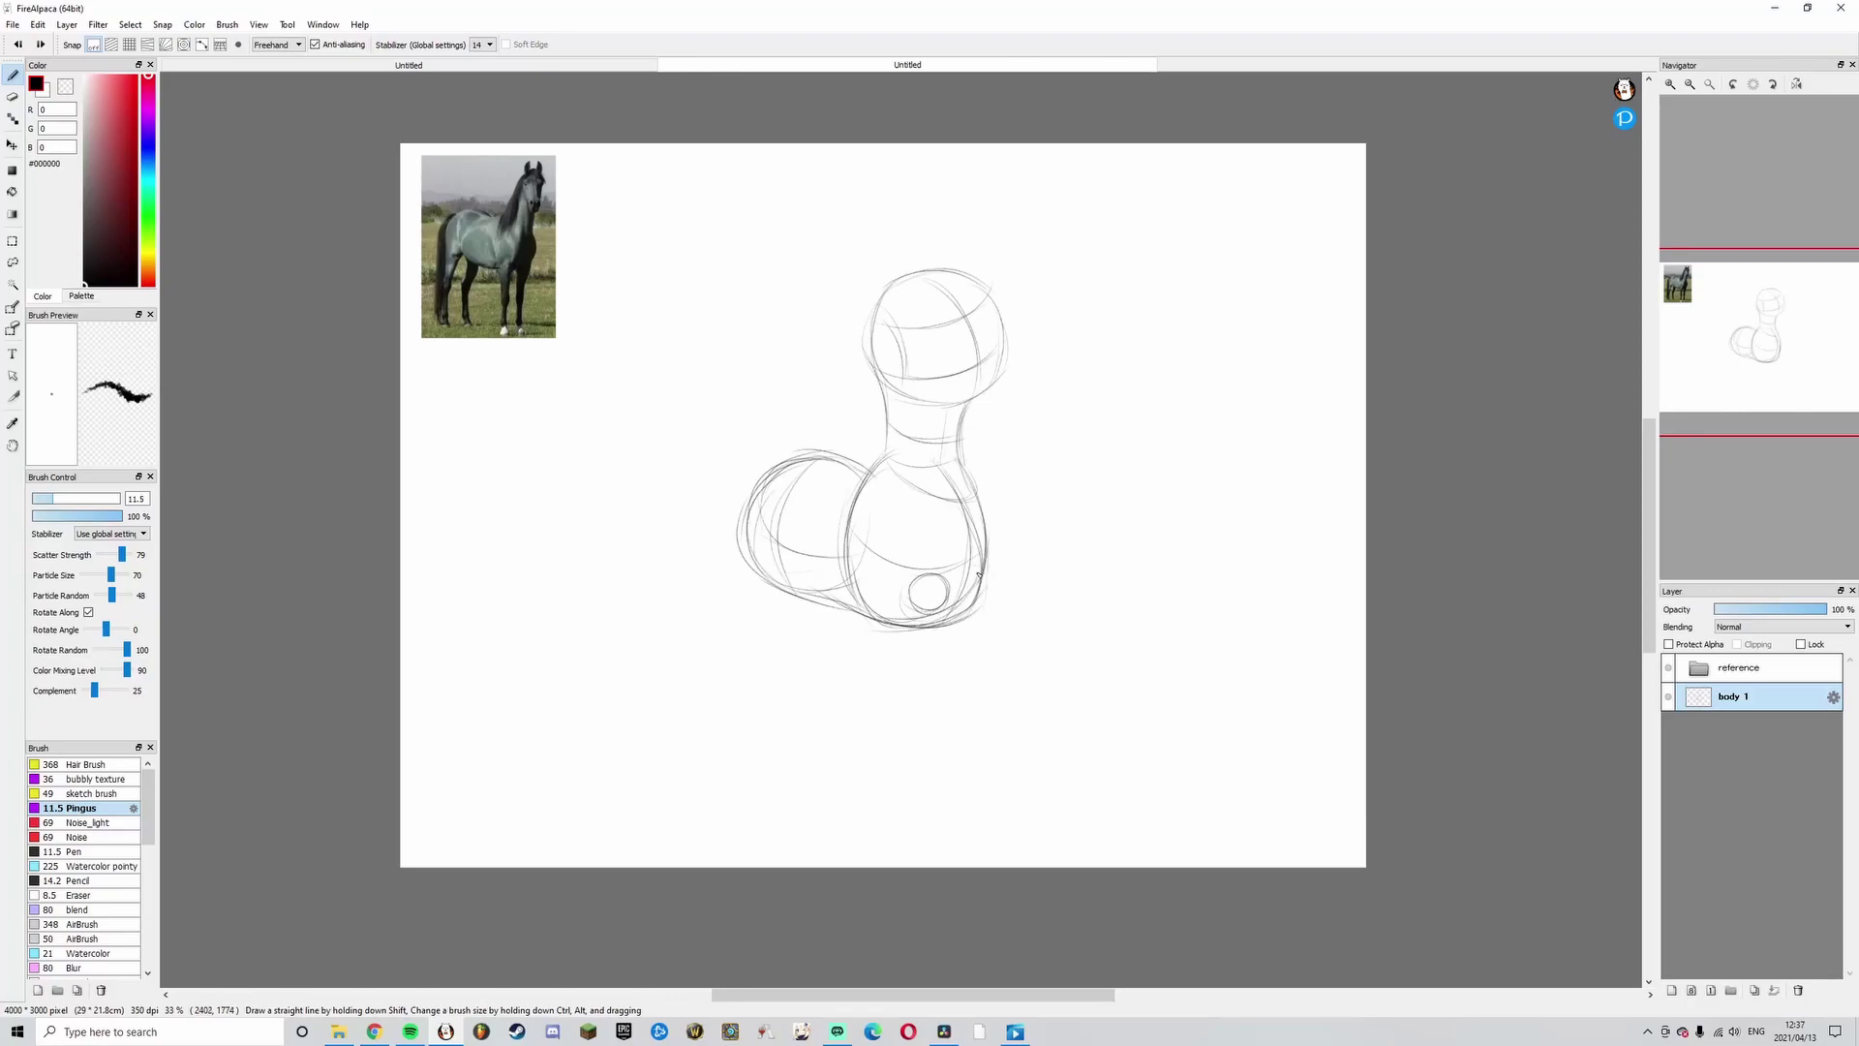
mouse_move(762, 550)
left_mouse_down()
mouse_move(784, 533)
mouse_move(738, 531)
mouse_move(758, 558)
left_mouse_up()
key("ctrl+z")
key("ctrl+z")
mouse_move(800, 469)
left_mouse_down()
mouse_move(752, 560)
mouse_move(776, 635)
mouse_move(812, 607)
left_mouse_up()
key("ctrl+z")
key("ctrl+z")
key("ctrl+z")
key("ctrl+z")
key("ctrl+z")
- Sketch a tapering thigh over and below the hindquarters, ending in a small joint circle
mouse_move(818, 589)
left_mouse_down()
mouse_move(781, 515)
mouse_move(797, 625)
mouse_move(789, 516)
mouse_move(785, 605)
mouse_move(804, 519)
left_mouse_up()
left_click_drag(780, 626, 801, 635)
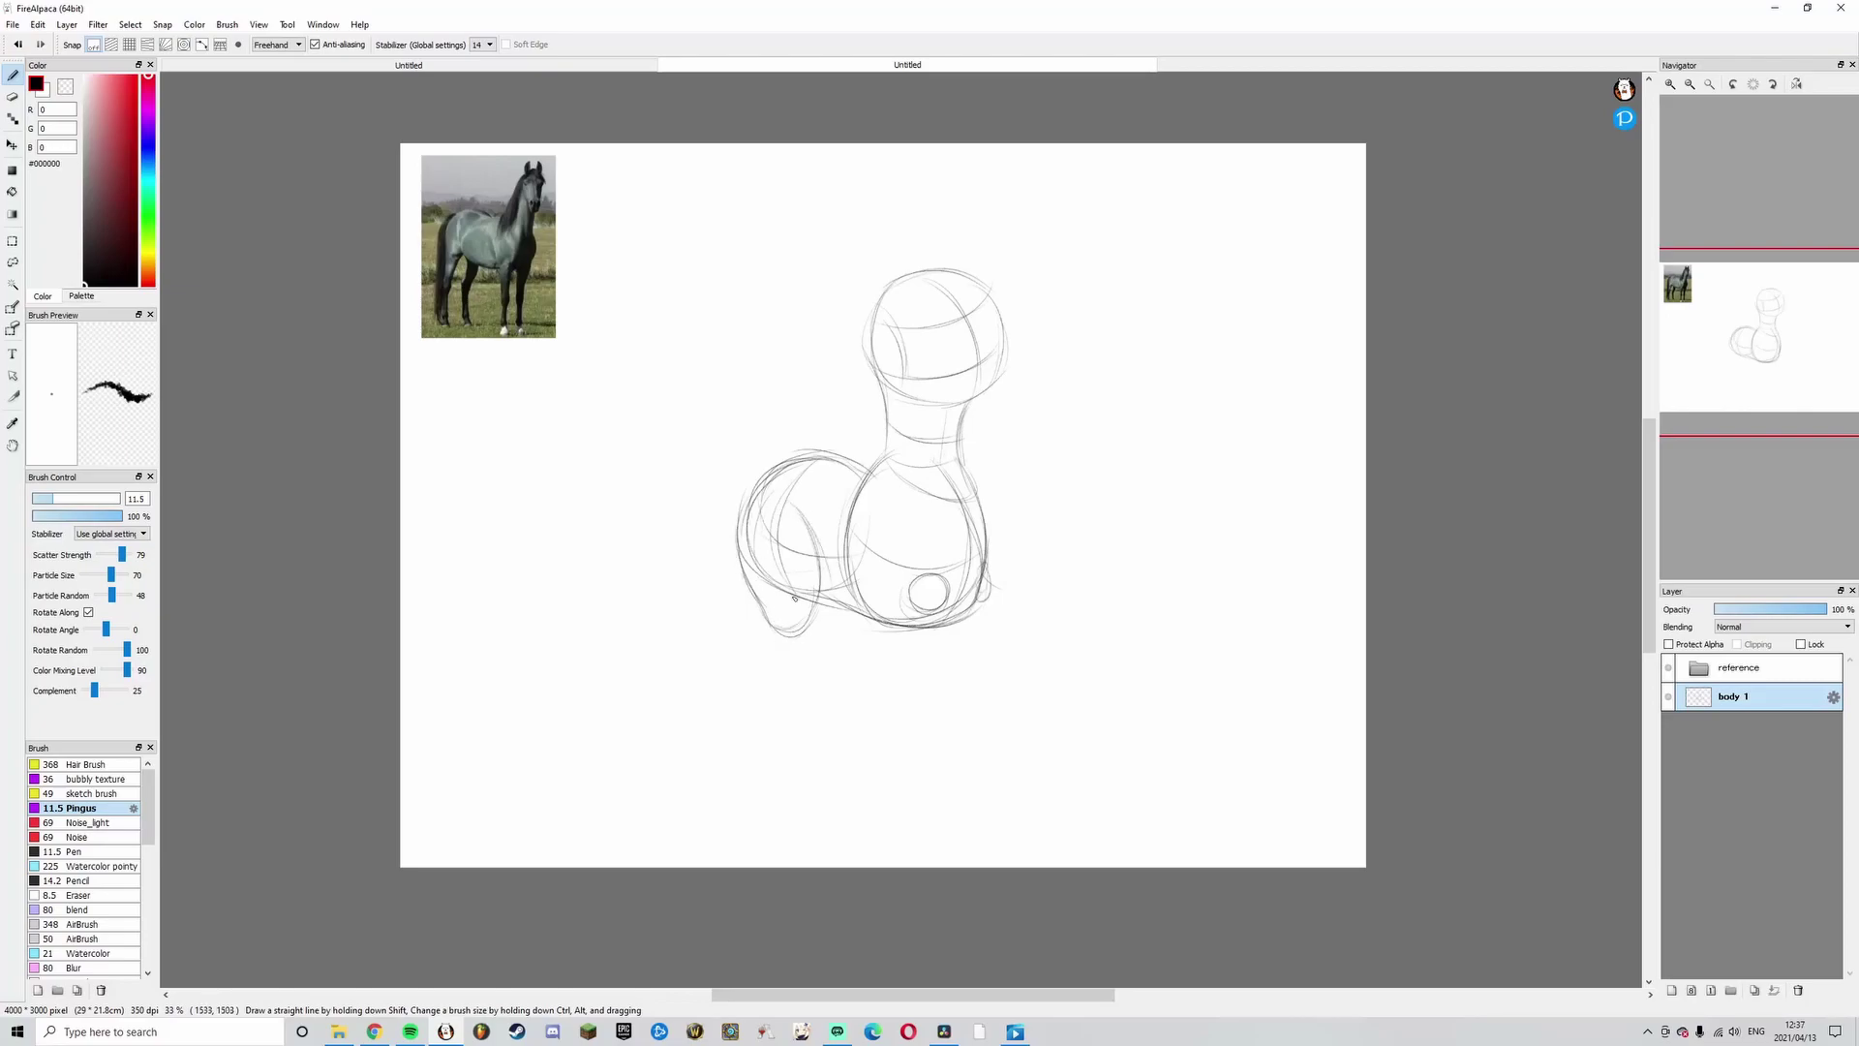
left_click_drag(760, 539, 786, 627)
mouse_move(779, 630)
left_mouse_down()
mouse_move(782, 647)
mouse_move(778, 631)
left_mouse_up()
key("ctrl+z")
- Examine the legs in the horse reference photo up close and compare the sketch's proportions, also in the mirrored view
scroll(477, 337, "up", 5)
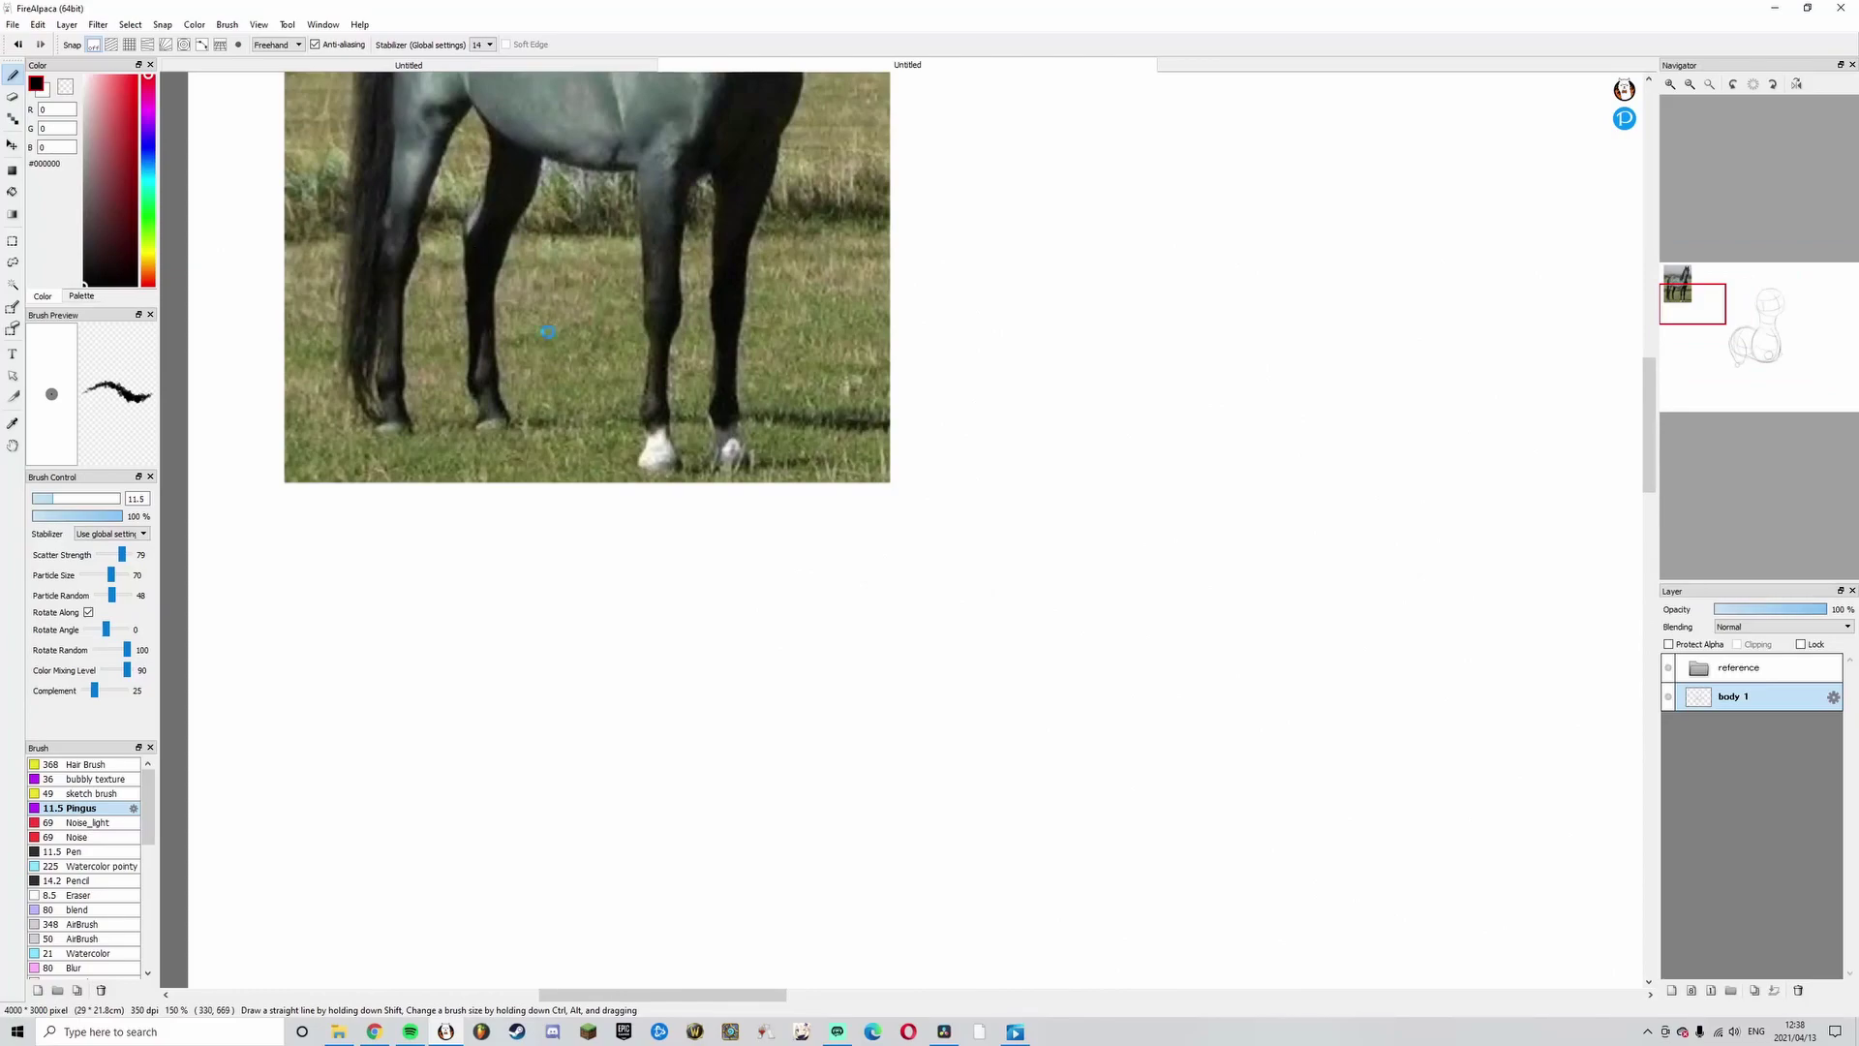
scroll(548, 334, "down", 3)
left_click_drag(800, 610, 601, 490)
scroll(601, 490, "down", 1)
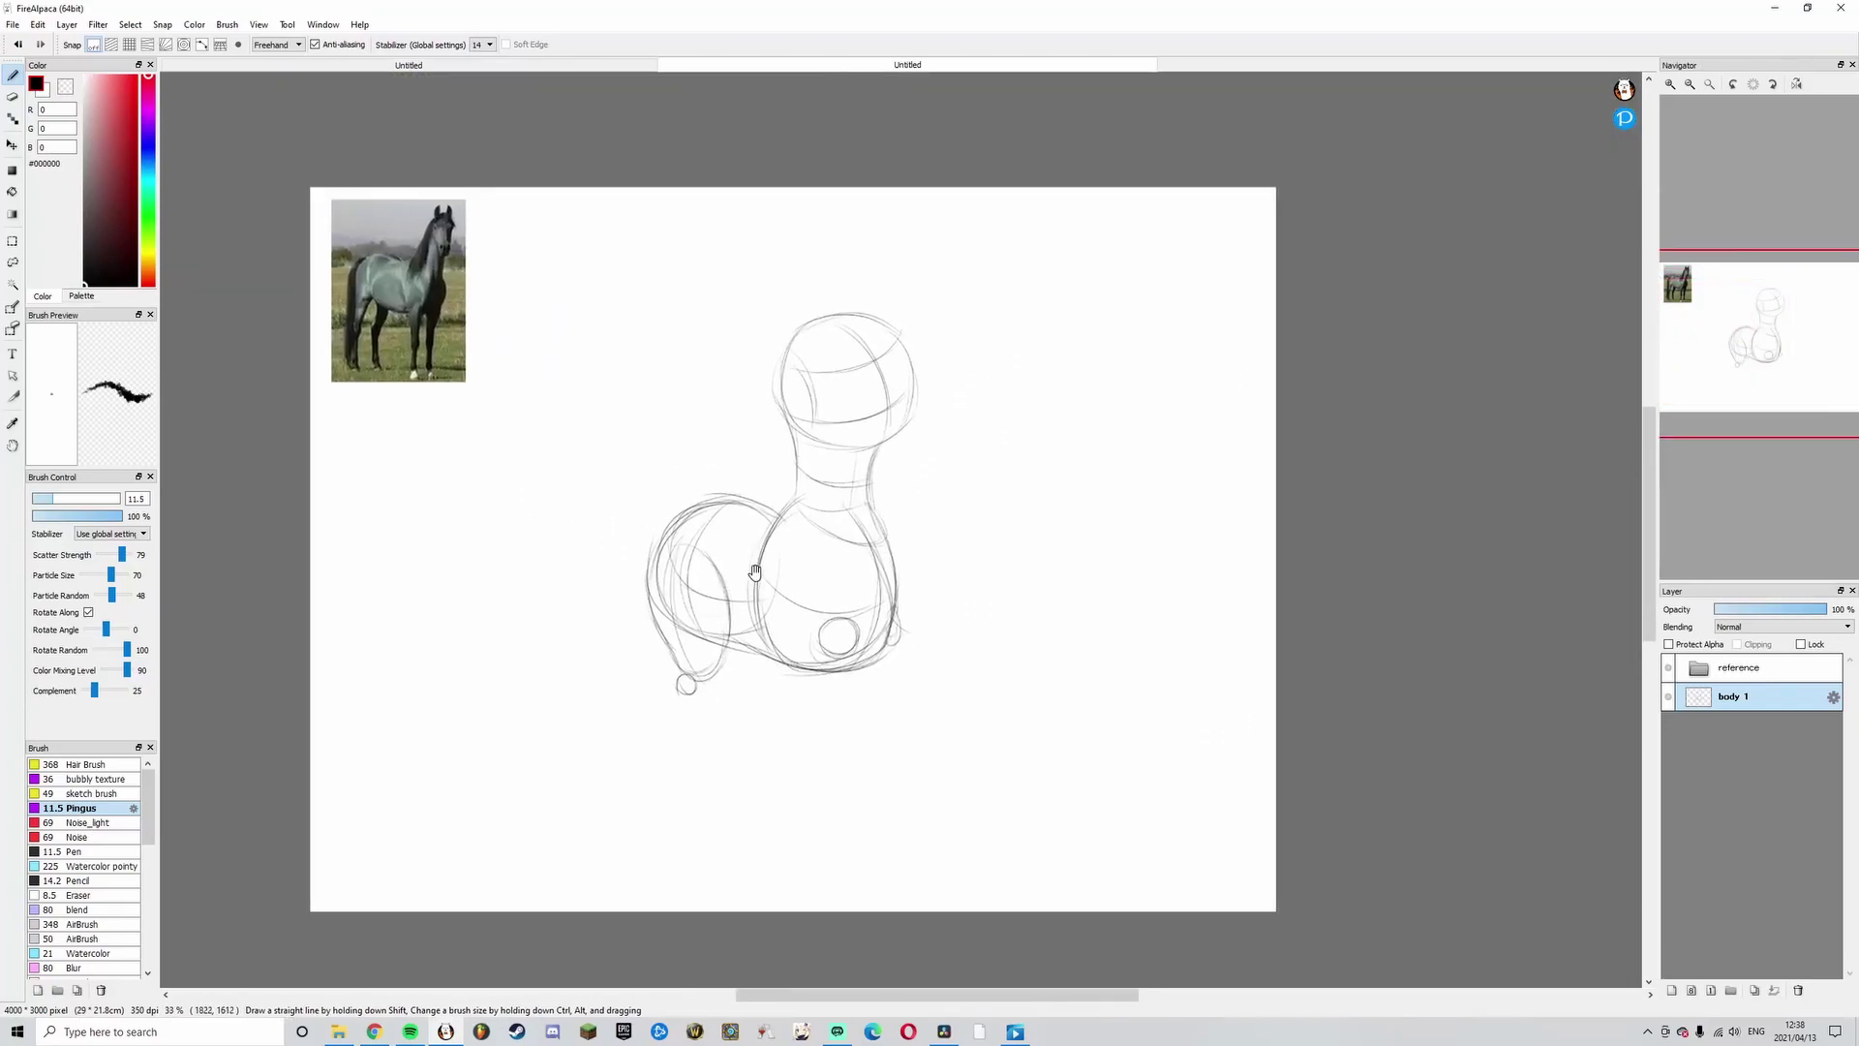
scroll(789, 522, "up", 3)
scroll(776, 529, "down", 3)
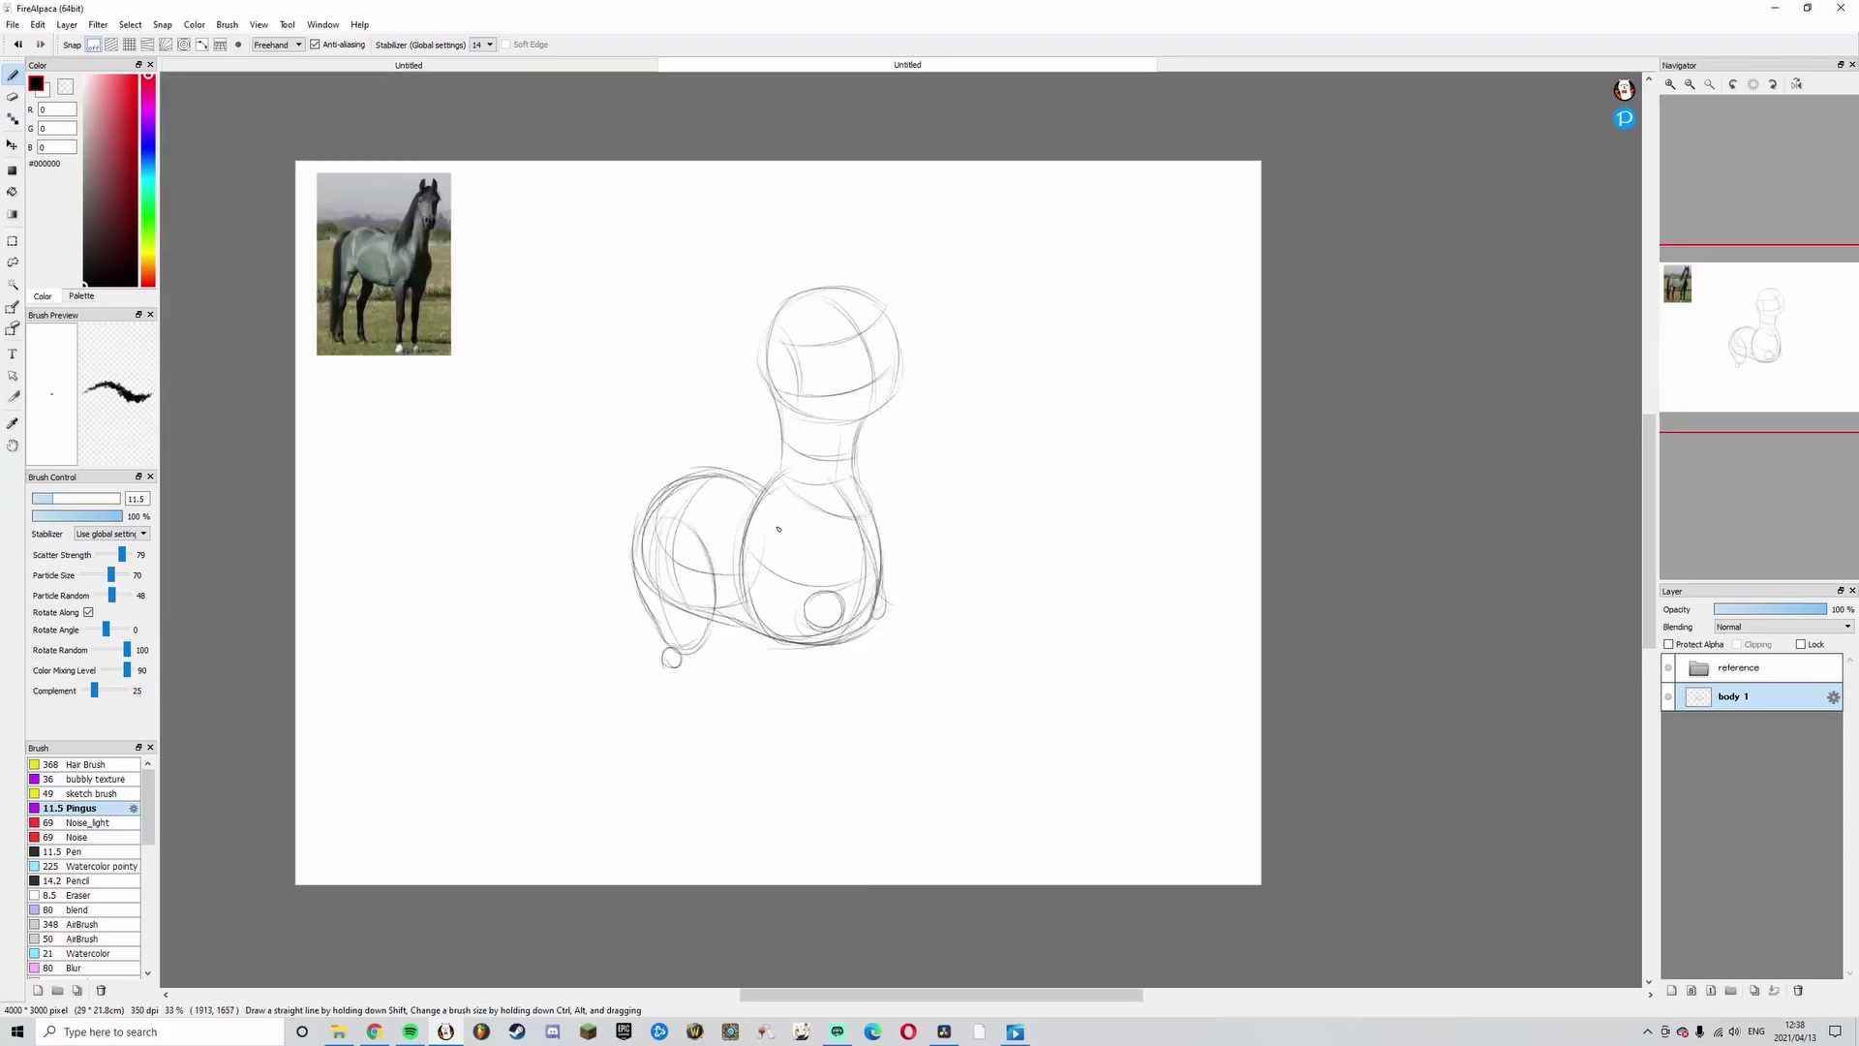
key("Down")
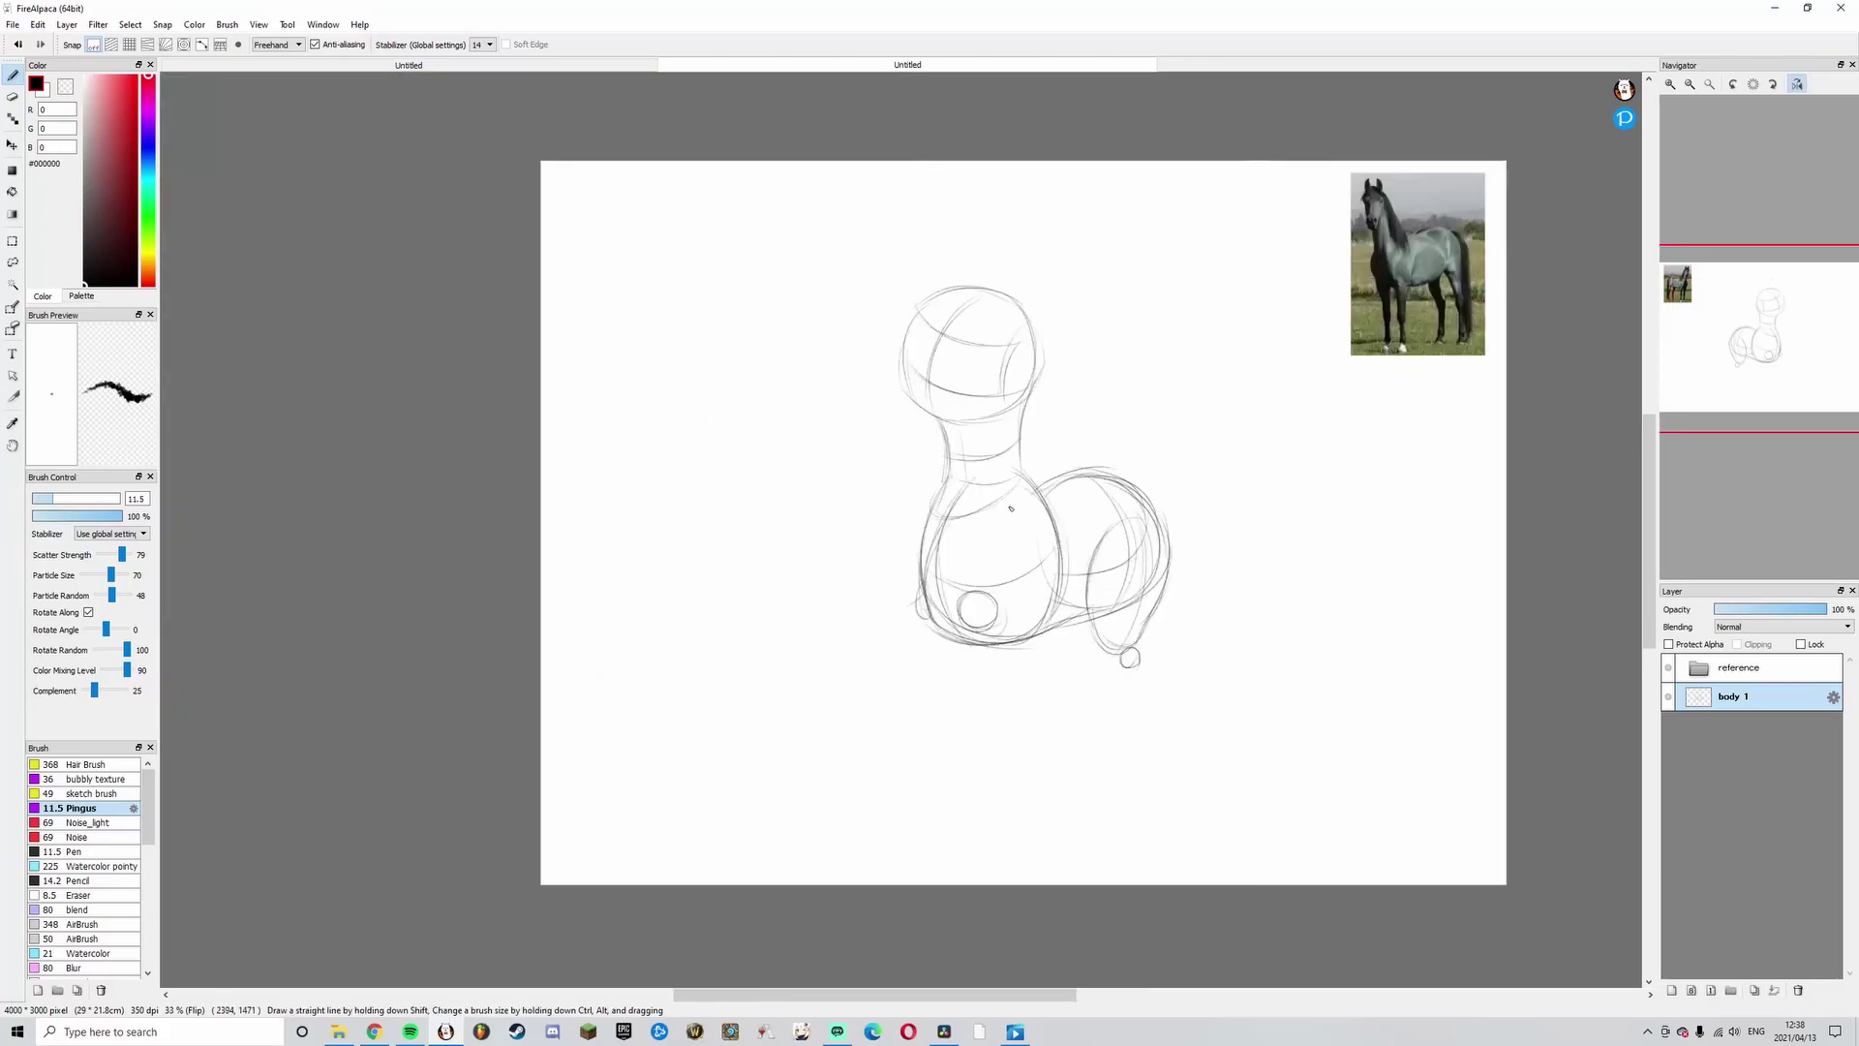
- Sketch the back's curved line joining the base of the neck to the rounded hindquarters
left_click_drag(1018, 445, 1039, 533)
key("ctrl+z")
key("ctrl+z")
left_click_drag(1017, 430, 1042, 533)
key("ctrl+z")
key("ctrl+z")
left_click_drag(1021, 457, 1055, 536)
key("ctrl+z")
left_click_drag(1022, 495, 1057, 485)
mouse_move(1053, 494)
left_mouse_down()
mouse_move(1120, 473)
mouse_move(1067, 489)
left_mouse_up()
key("h")
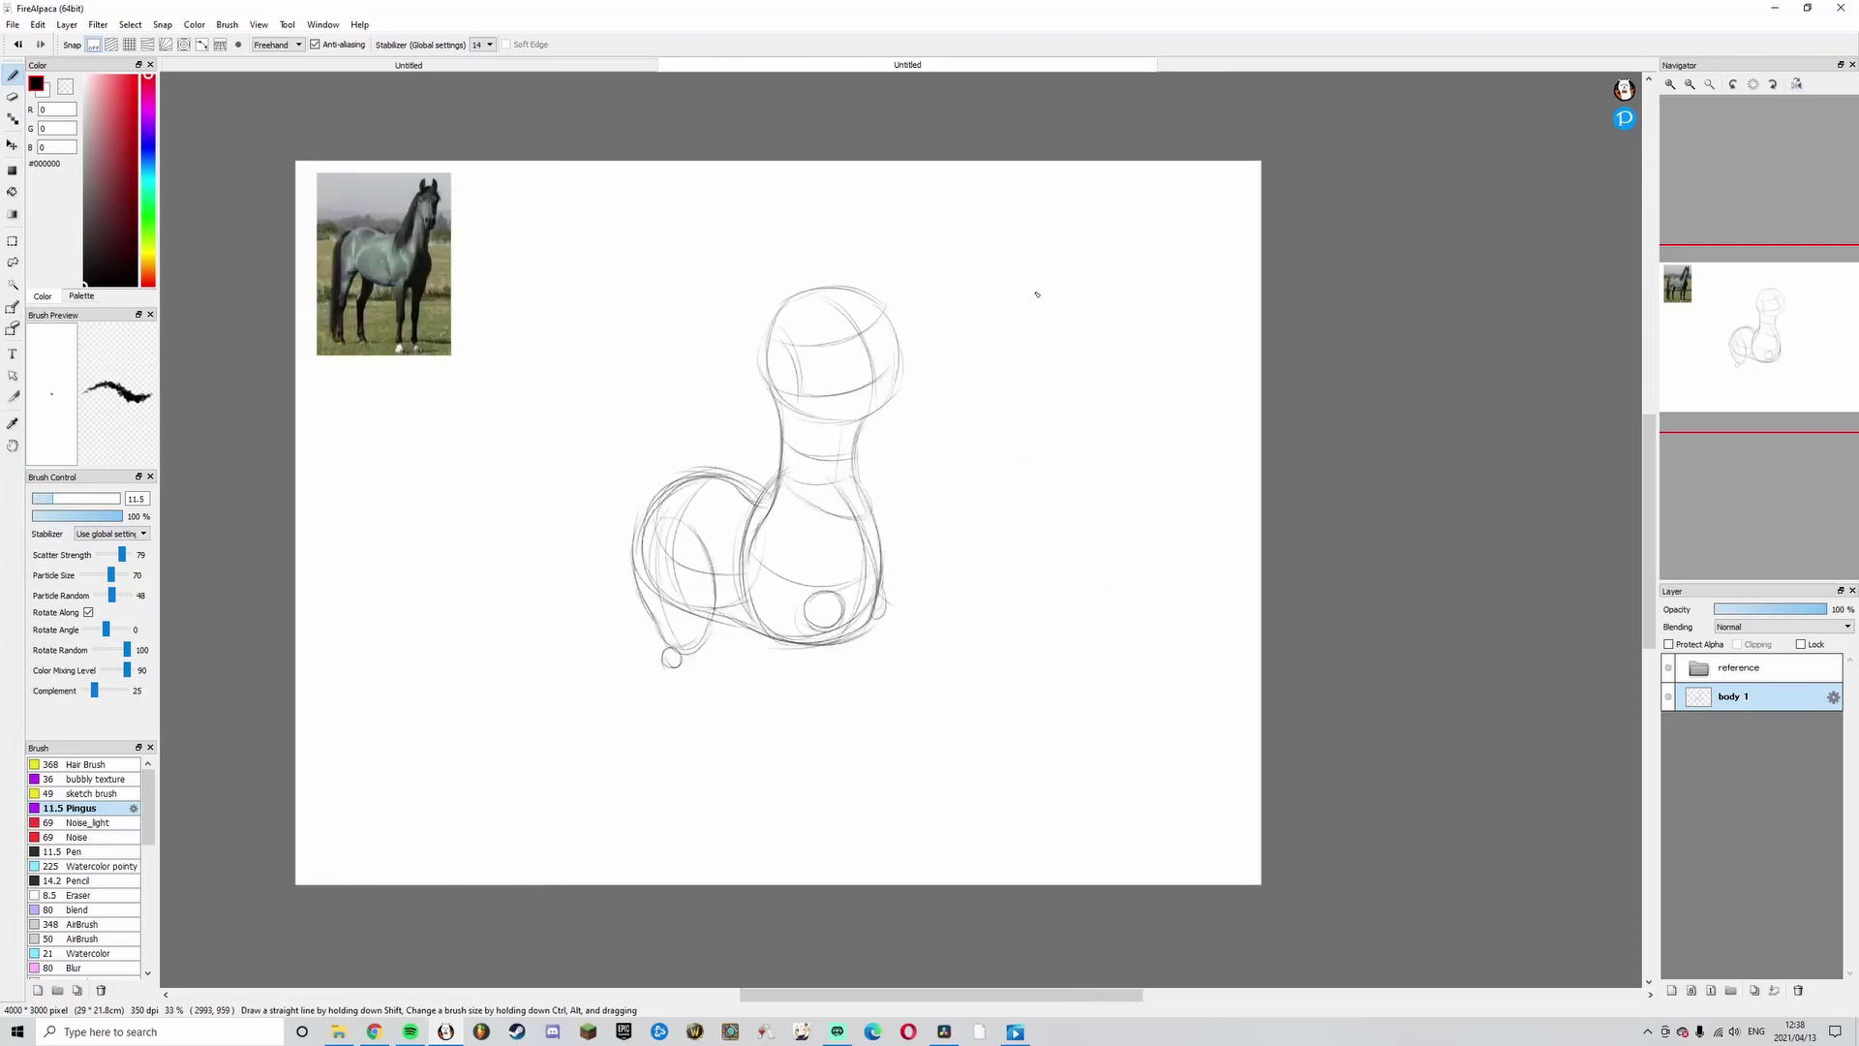
- Sketch the long, slightly curved front edge of the front leg, running down from the chest
left_click_drag(742, 568, 840, 605)
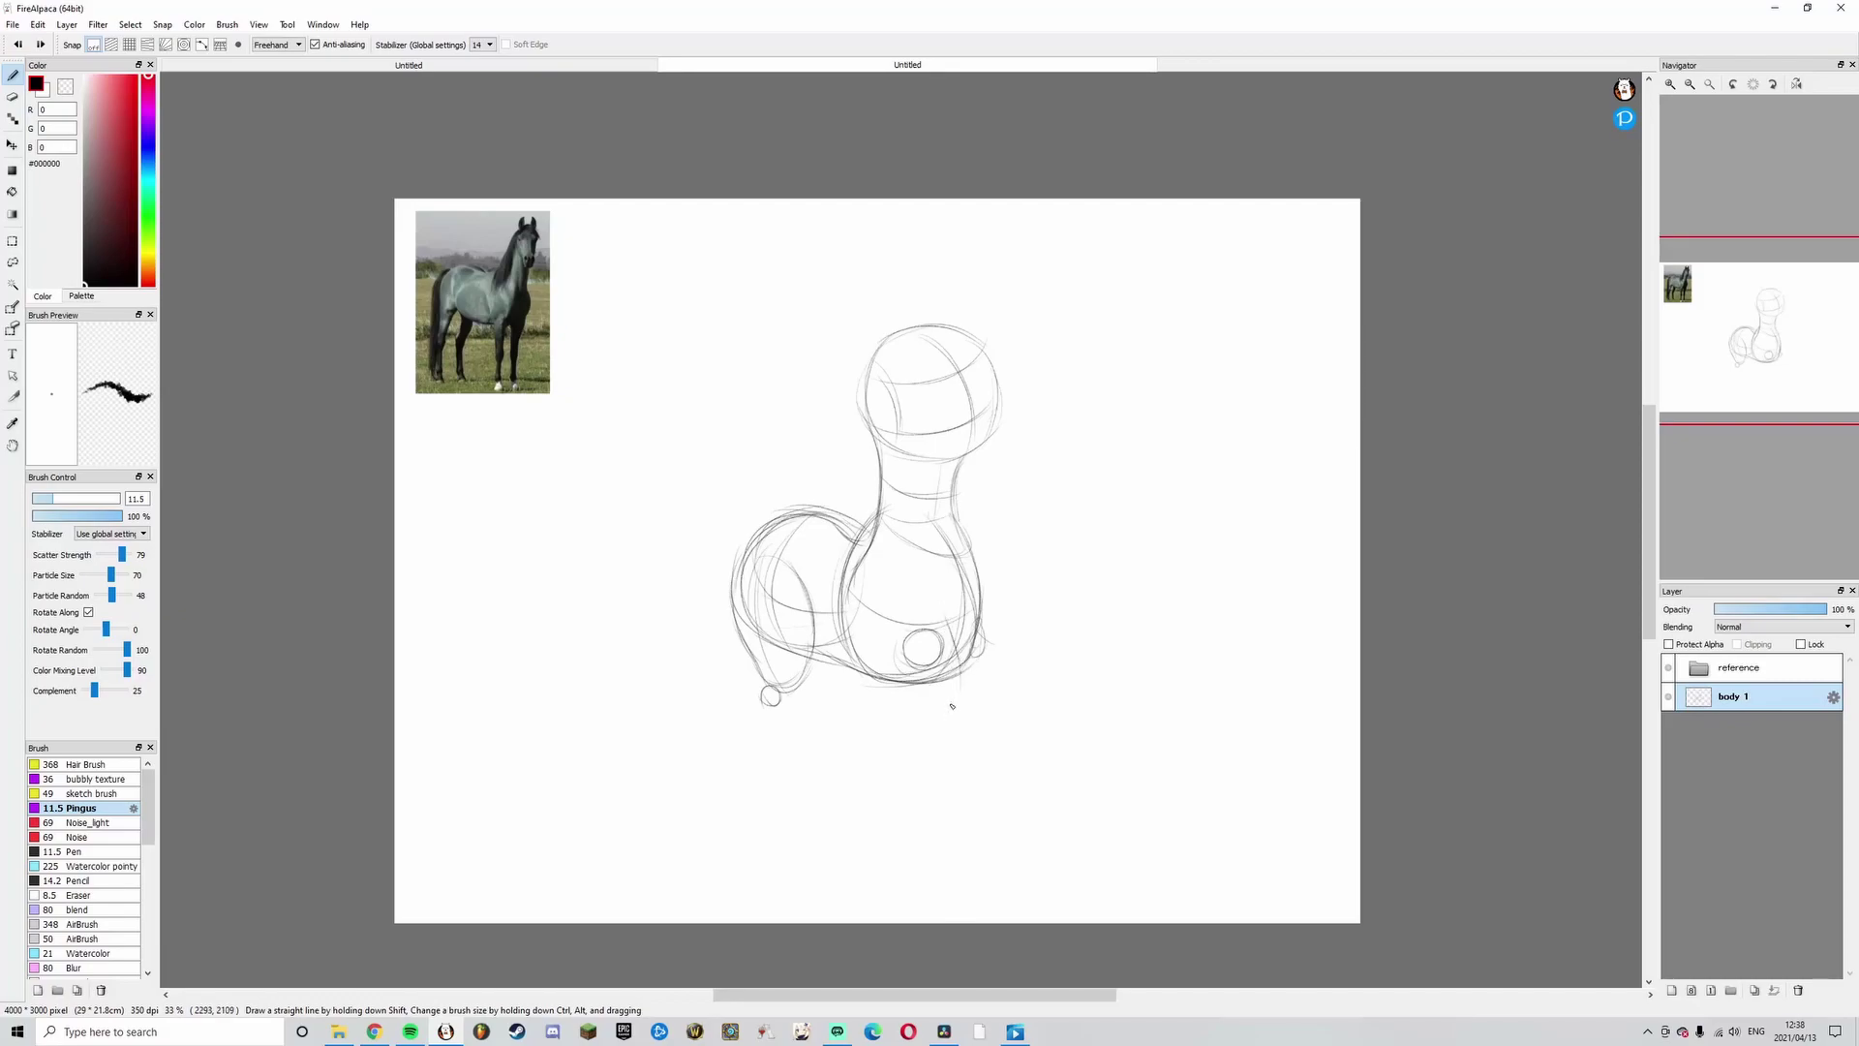
left_click_drag(956, 706, 947, 674)
key("ctrl+z")
mouse_move(950, 806)
left_mouse_down()
mouse_move(950, 705)
mouse_move(948, 803)
left_mouse_up()
key("ctrl+z")
mouse_move(954, 709)
left_mouse_down()
mouse_move(949, 794)
mouse_move(949, 774)
left_mouse_up()
left_click_drag(956, 876, 961, 685)
- Transform the whole body sketch, moving it upward and slightly forward on the canvas
key("ctrl+t")
left_click_drag(938, 706, 967, 631)
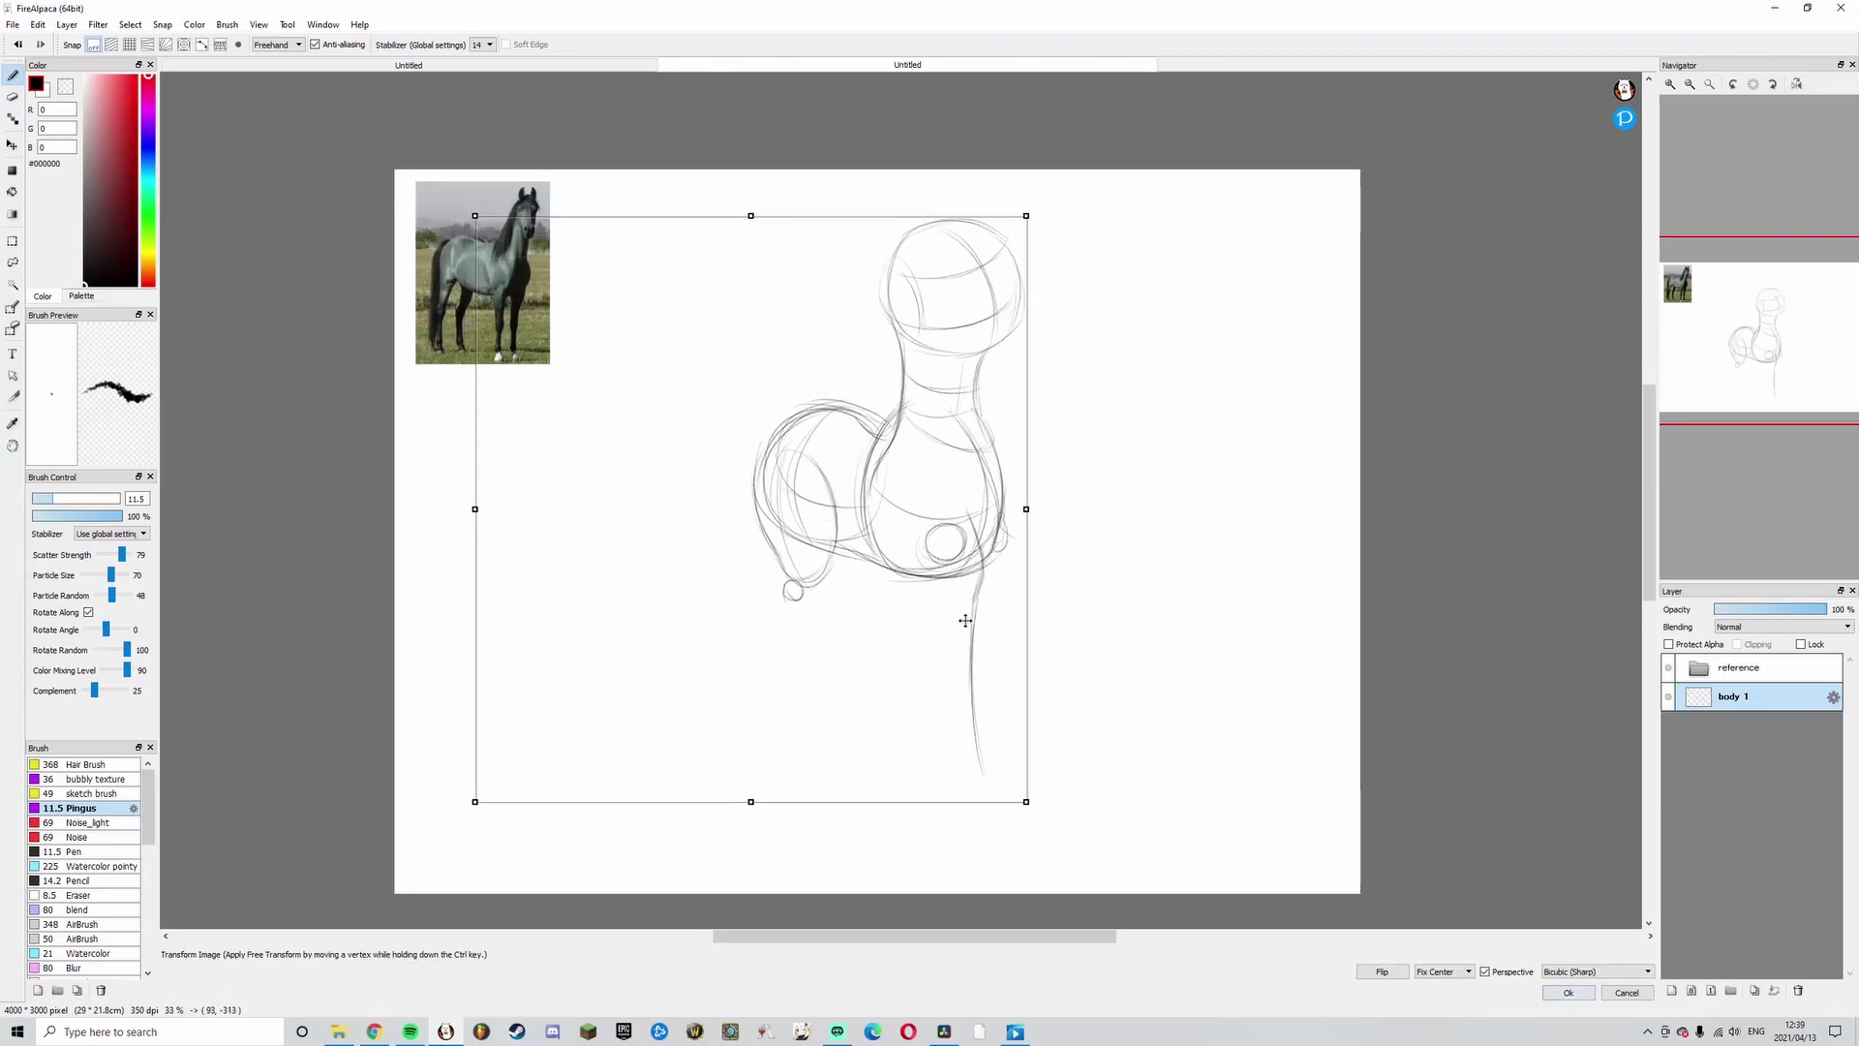
left_click(1568, 991)
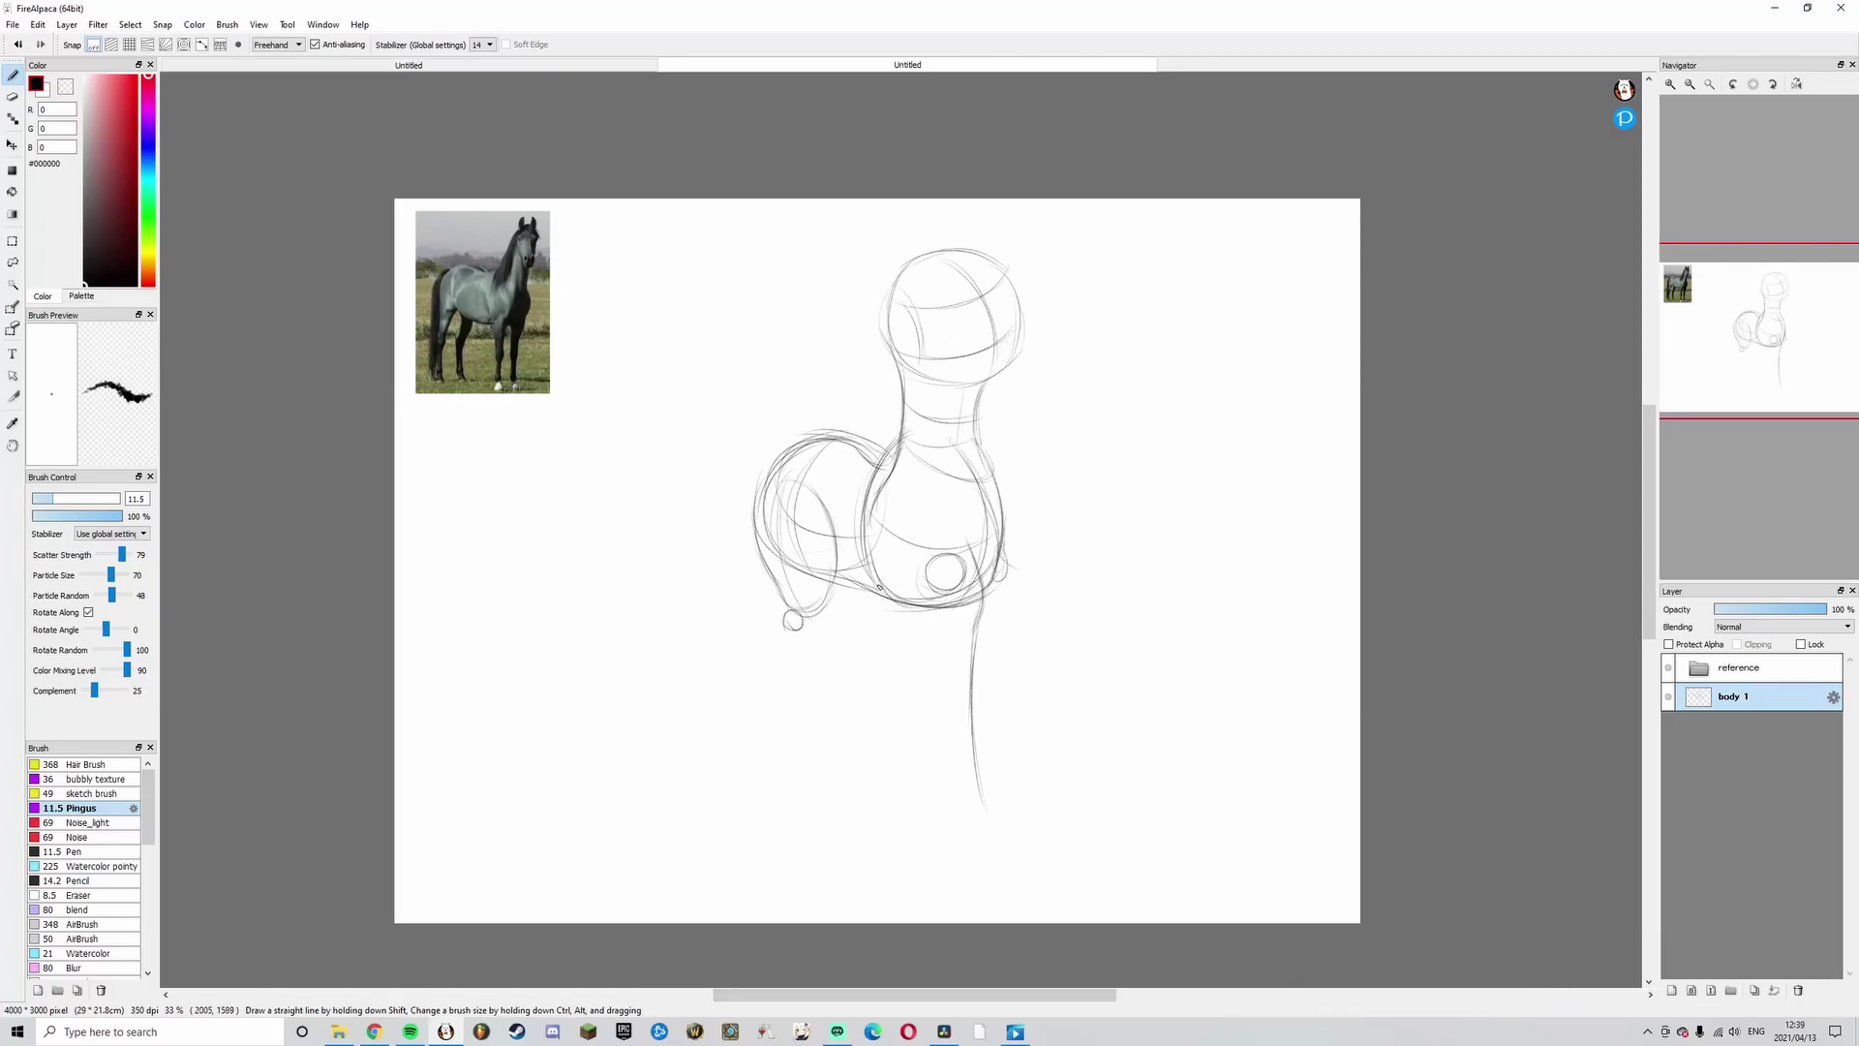
- Check the legs in the horse reference photo, then sketch the front leg's rear edge and flare its lower front edge outward
scroll(492, 337, "up", 3)
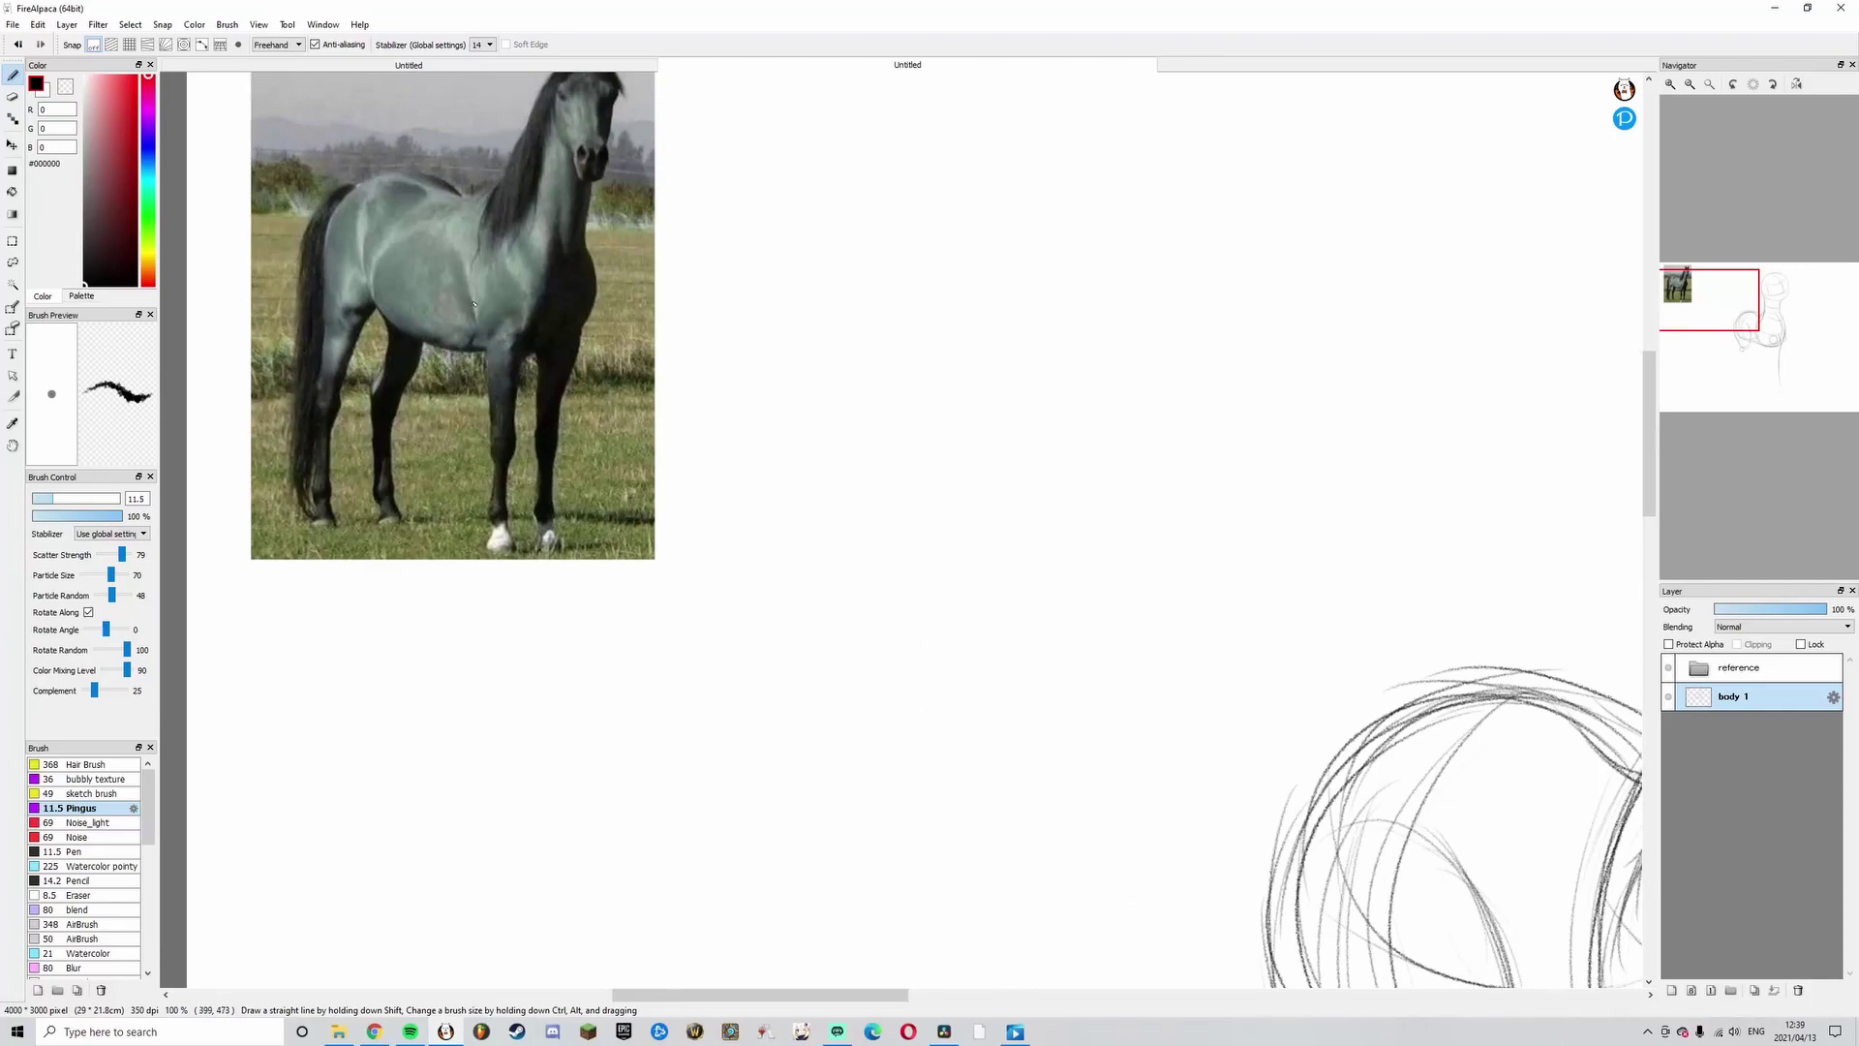
scroll(615, 406, "down", 2)
left_click_drag(897, 599, 687, 402)
scroll(975, 580, "down", 1)
left_click_drag(962, 582, 891, 622)
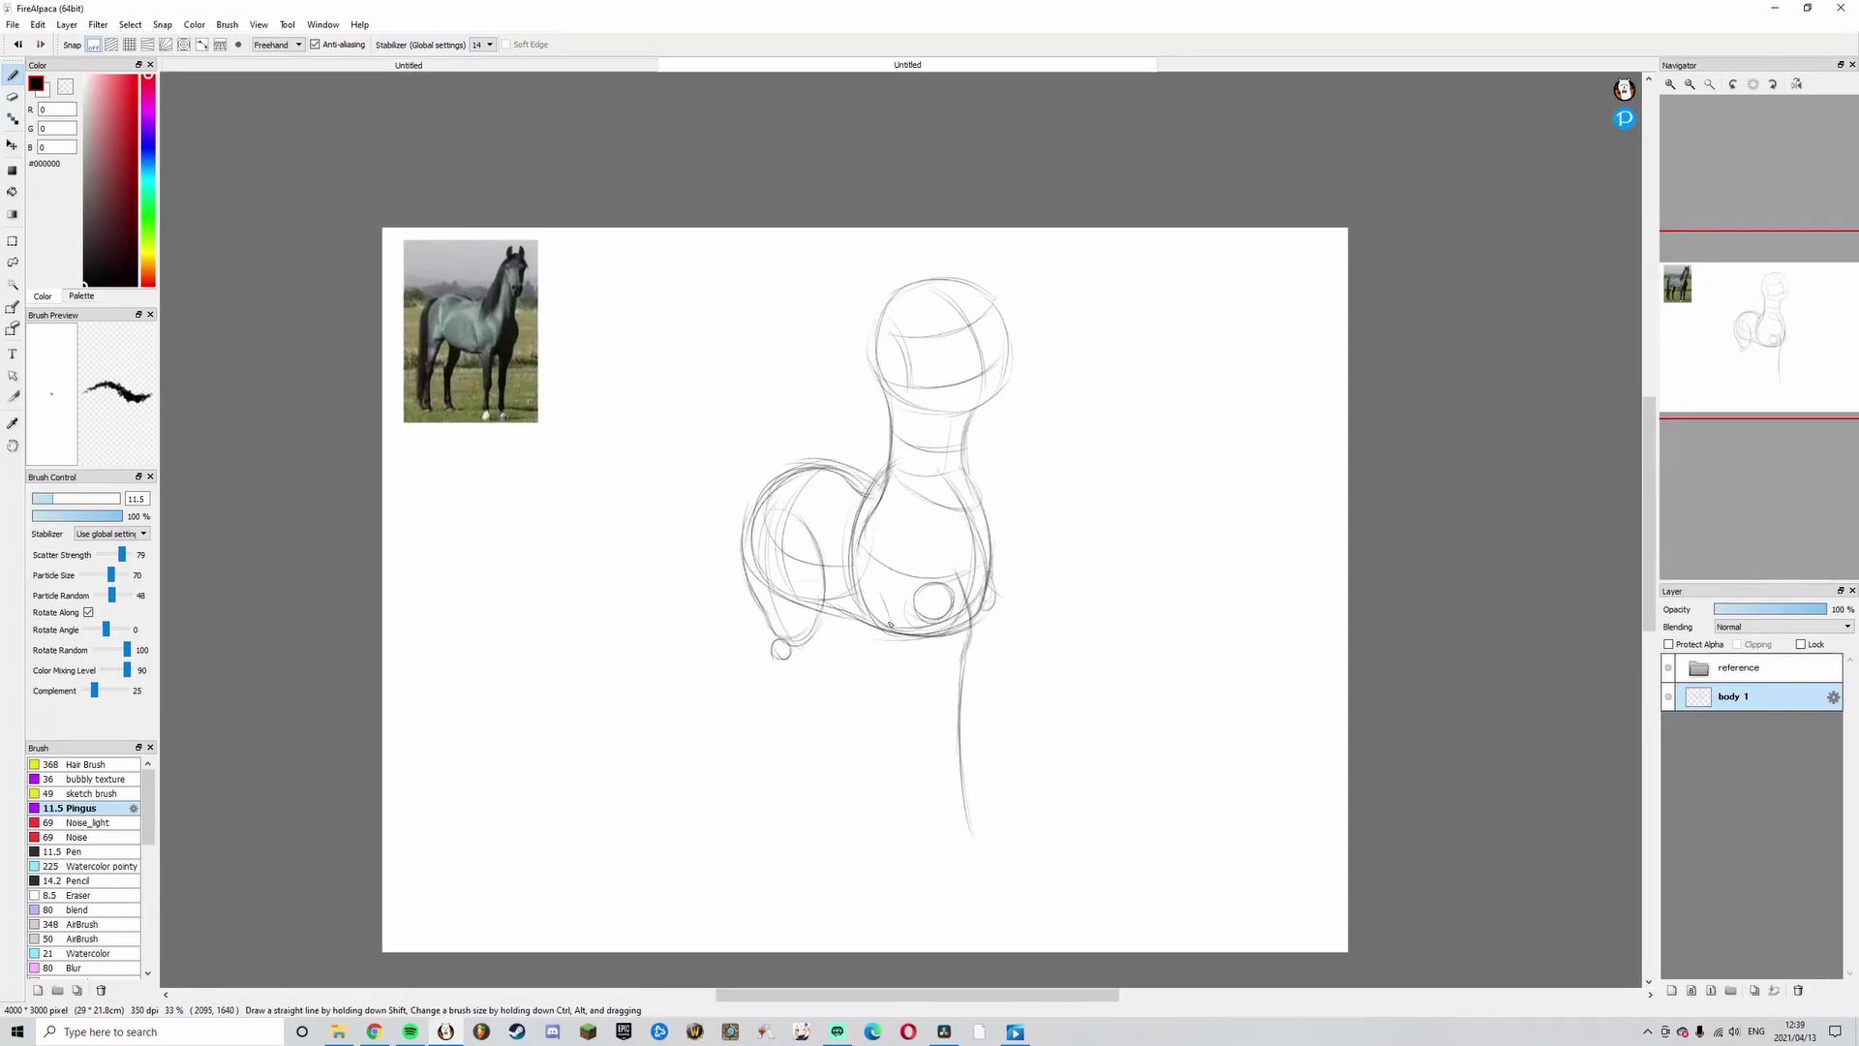
mouse_move(894, 632)
left_mouse_down()
mouse_move(896, 708)
mouse_move(903, 685)
left_mouse_up()
key("ctrl+z")
key("ctrl+z")
key("ctrl+z")
left_click_drag(898, 653, 928, 837)
key("ctrl+z")
mouse_move(974, 819)
left_mouse_down()
mouse_move(1012, 873)
mouse_move(964, 770)
left_mouse_up()
left_click_drag(1005, 863, 968, 787)
- Recheck the reference legs and refine the front leg's rear edge and rounded hoof end
scroll(491, 429, "up", 3)
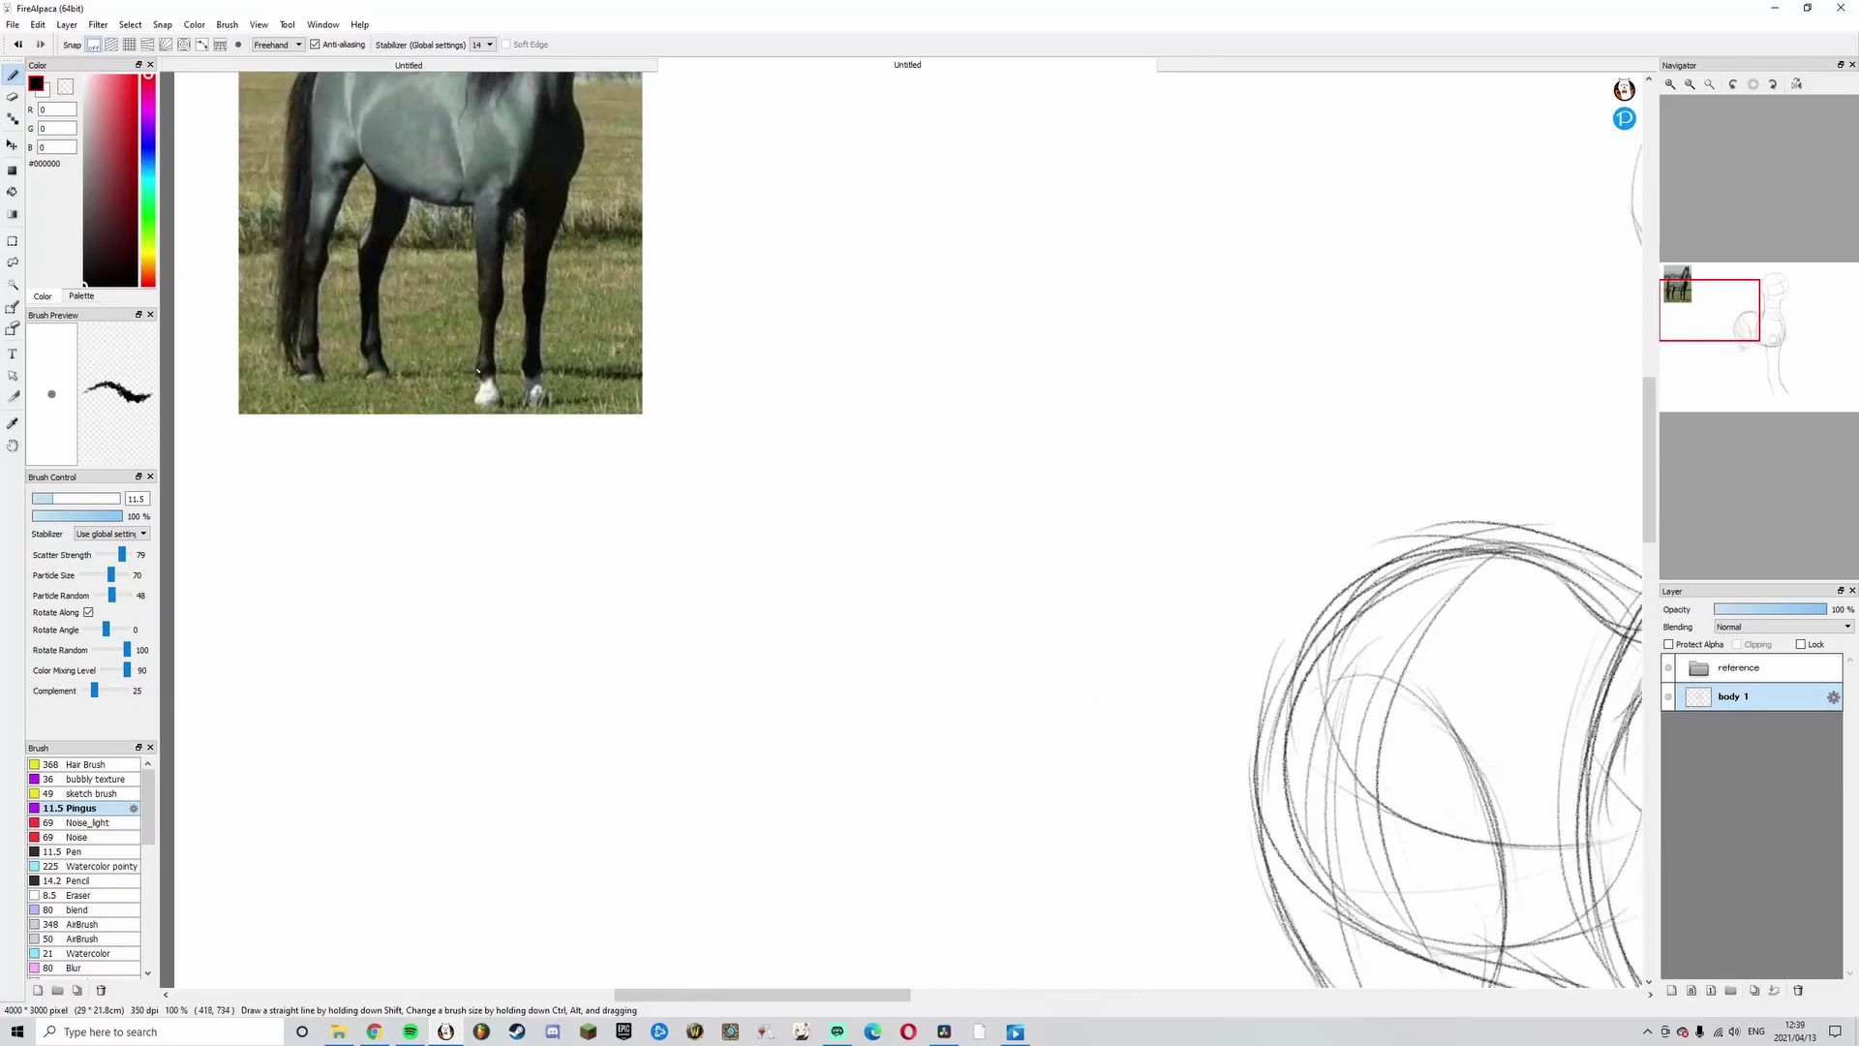
scroll(637, 439, "down", 3)
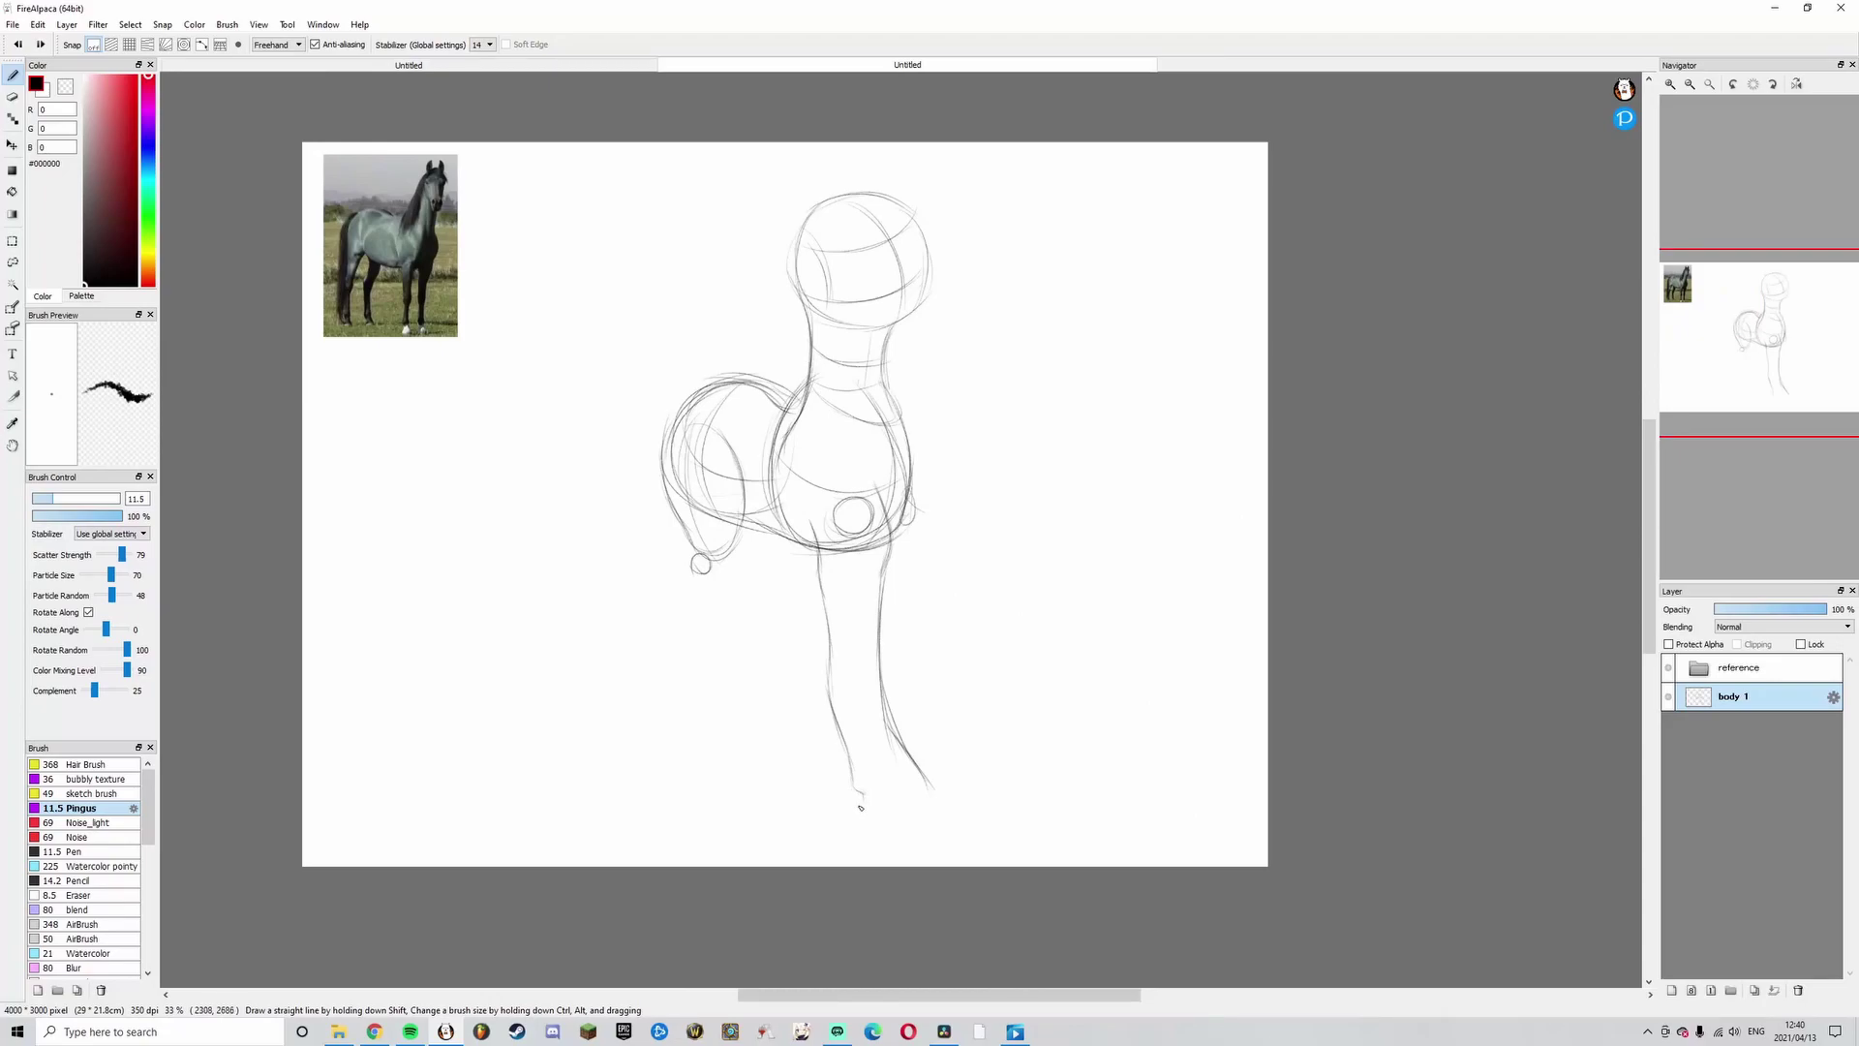
mouse_move(895, 809)
left_mouse_down()
mouse_move(930, 799)
mouse_move(876, 810)
mouse_move(927, 794)
mouse_move(929, 812)
mouse_move(881, 639)
left_mouse_up()
key("ctrl+z")
key("ctrl+z")
key("ctrl+z")
left_click_drag(827, 641, 816, 538)
- Lasso part of the front leg and transform it, shifting it slightly backward and up toward the body
key("l")
mouse_move(963, 842)
left_mouse_down()
mouse_move(910, 535)
mouse_move(1004, 848)
left_mouse_up()
key("ctrl+t")
mouse_move(1013, 639)
left_mouse_down()
mouse_move(987, 647)
mouse_move(979, 598)
mouse_move(979, 624)
left_mouse_up()
left_click(1568, 993)
key("h")
key("b")
key("ctrl+d")
key("ctrl+z")
key("ctrl+t")
key("Return")
key("ctrl+d")
- Delete a lassoed part of the lower front leg and redraw the leg's front edge near the hoof and chest
key("l")
mouse_move(994, 796)
left_mouse_down()
mouse_move(1036, 827)
mouse_move(993, 789)
left_mouse_up()
key("Delete")
key("ctrl+d")
key("b")
key("ctrl+z")
mouse_move(950, 709)
left_mouse_down()
mouse_move(929, 789)
mouse_move(973, 816)
mouse_move(993, 774)
left_mouse_up()
left_click_drag(924, 492, 900, 535)
left_click_drag(931, 489, 900, 542)
- Lasso the front leg and transform it with small moves and corner adjustments to refit it under the chest
key("Down")
key("l")
mouse_move(887, 606)
left_mouse_down()
mouse_move(888, 483)
mouse_move(837, 560)
mouse_move(996, 829)
left_mouse_up()
key("ctrl+t")
mouse_move(967, 795)
left_mouse_down()
mouse_move(975, 764)
mouse_move(971, 784)
left_mouse_up()
left_click_drag(908, 822, 908, 813)
left_click_drag(1000, 634, 984, 644)
left_click_drag(1073, 714, 1070, 706)
left_click(1576, 990)
key("ctrl+d")
key("b")
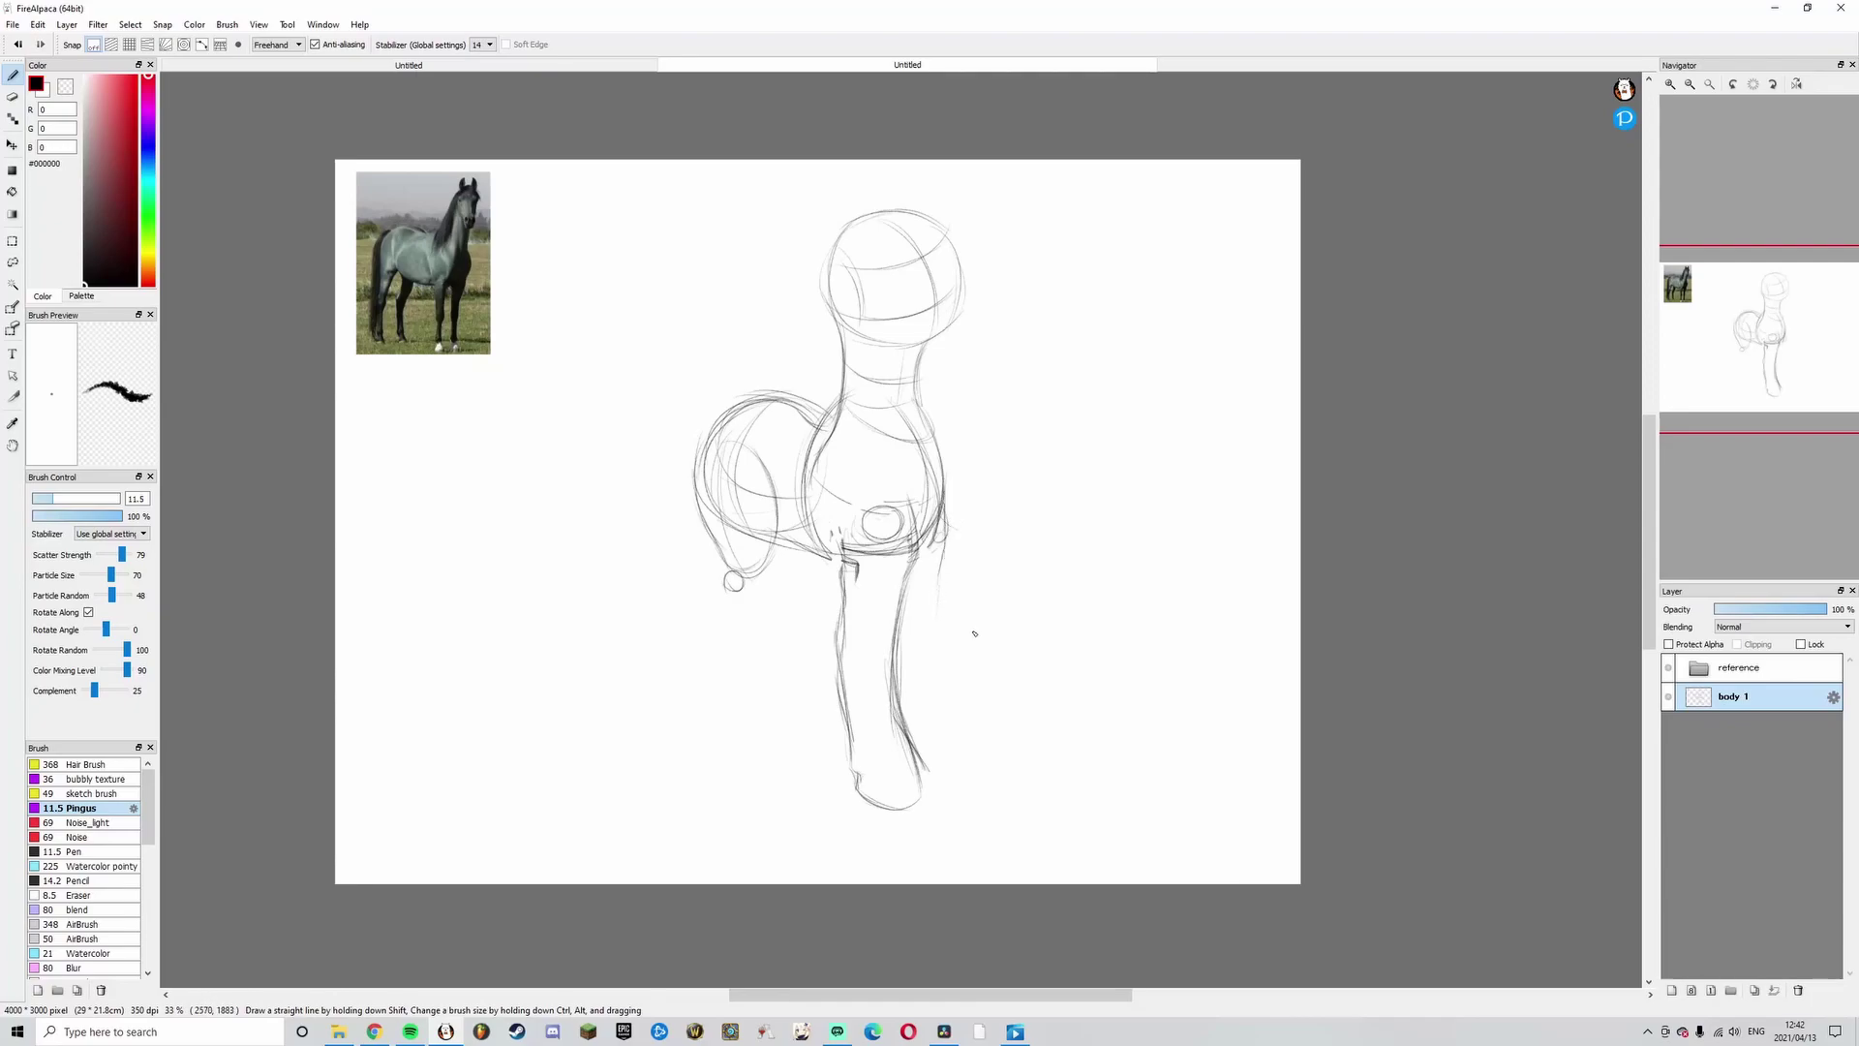
- Sketch the second front leg's outline beside the first, as a long edge descending from the chest
mouse_move(938, 563)
left_mouse_down()
mouse_move(956, 712)
mouse_move(986, 765)
left_mouse_up()
key("ctrl+z")
key("ctrl+z")
mouse_move(937, 635)
left_mouse_down()
mouse_move(967, 758)
mouse_move(942, 590)
left_mouse_up()
key("ctrl+z")
key("ctrl+z")
key("ctrl+z")
left_click_drag(942, 628, 958, 722)
- Lasso the second front leg, move it closer to the first, and reinforce its rounded hoof end
key("l")
mouse_move(1038, 614)
left_mouse_down()
mouse_move(997, 527)
mouse_move(945, 508)
mouse_move(944, 703)
mouse_move(921, 785)
mouse_move(1028, 806)
left_mouse_up()
key("ctrl+t")
mouse_move(1037, 704)
left_mouse_down()
mouse_move(1074, 672)
mouse_move(1062, 651)
mouse_move(984, 682)
left_mouse_up()
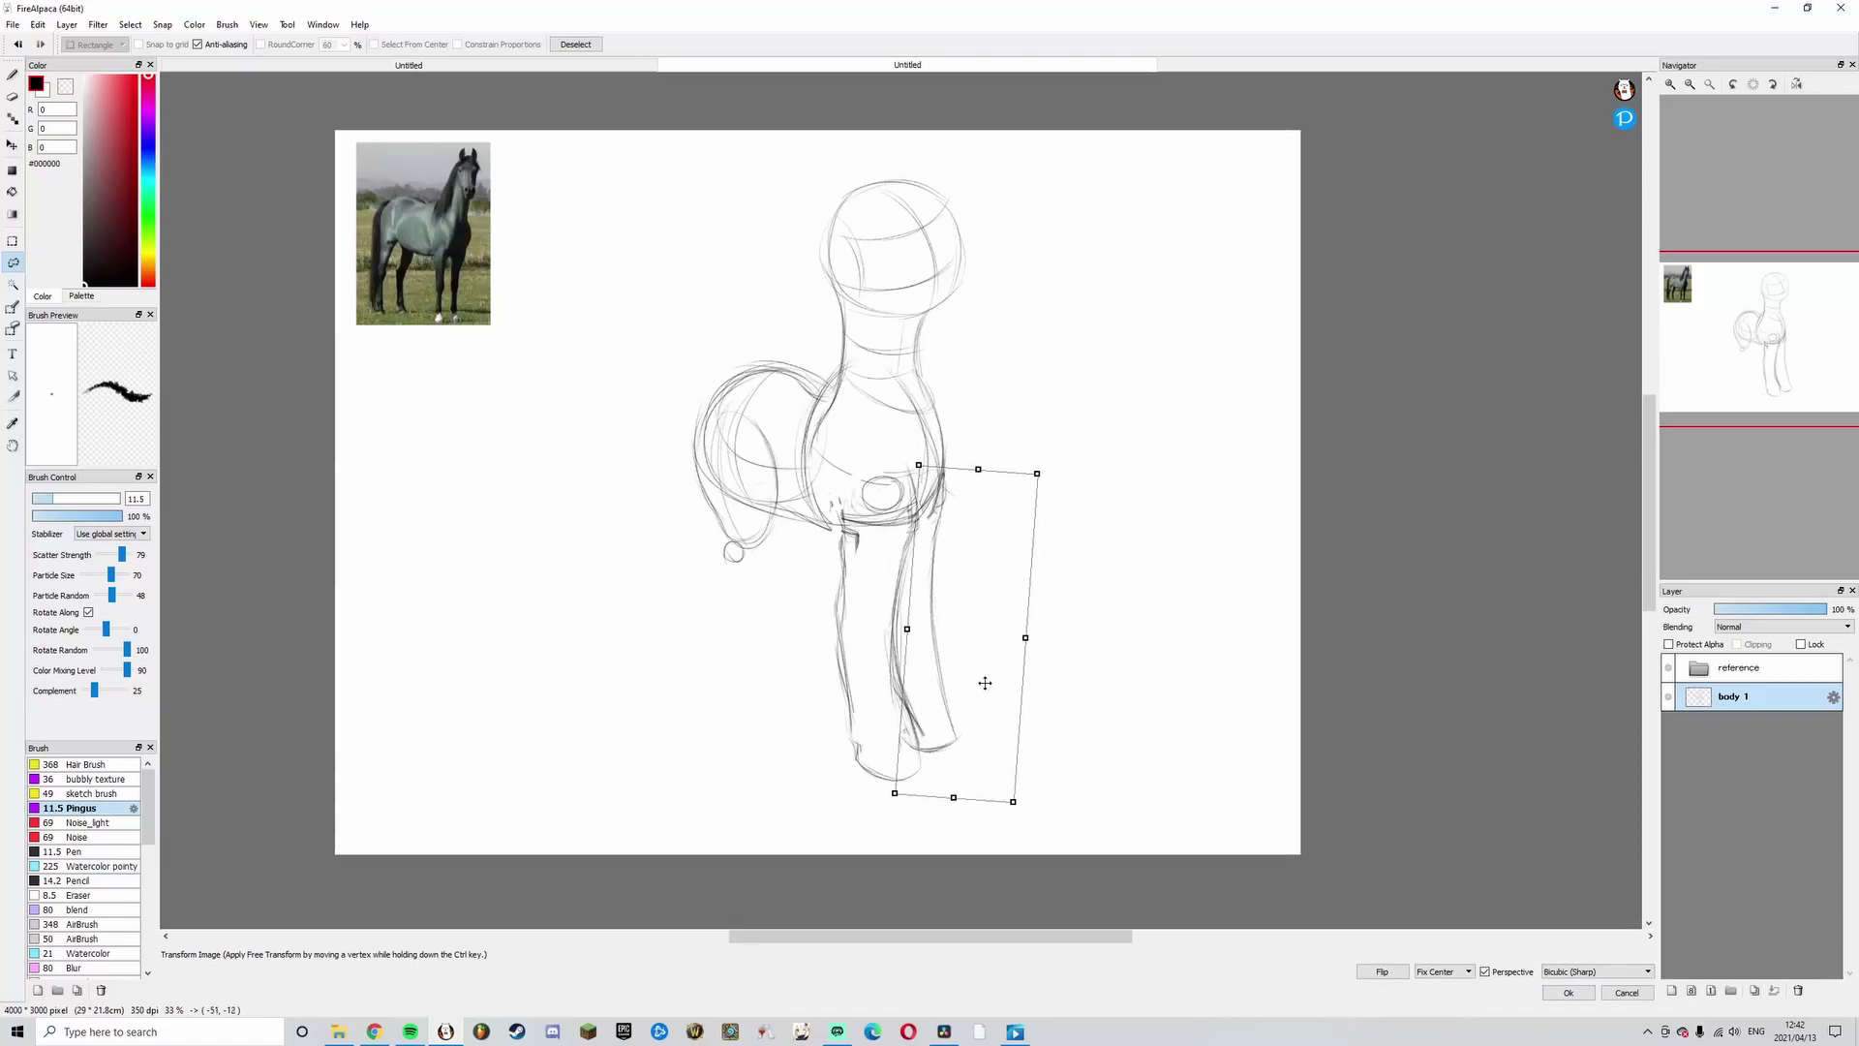
left_click(1566, 993)
key("ctrl+d")
key("b")
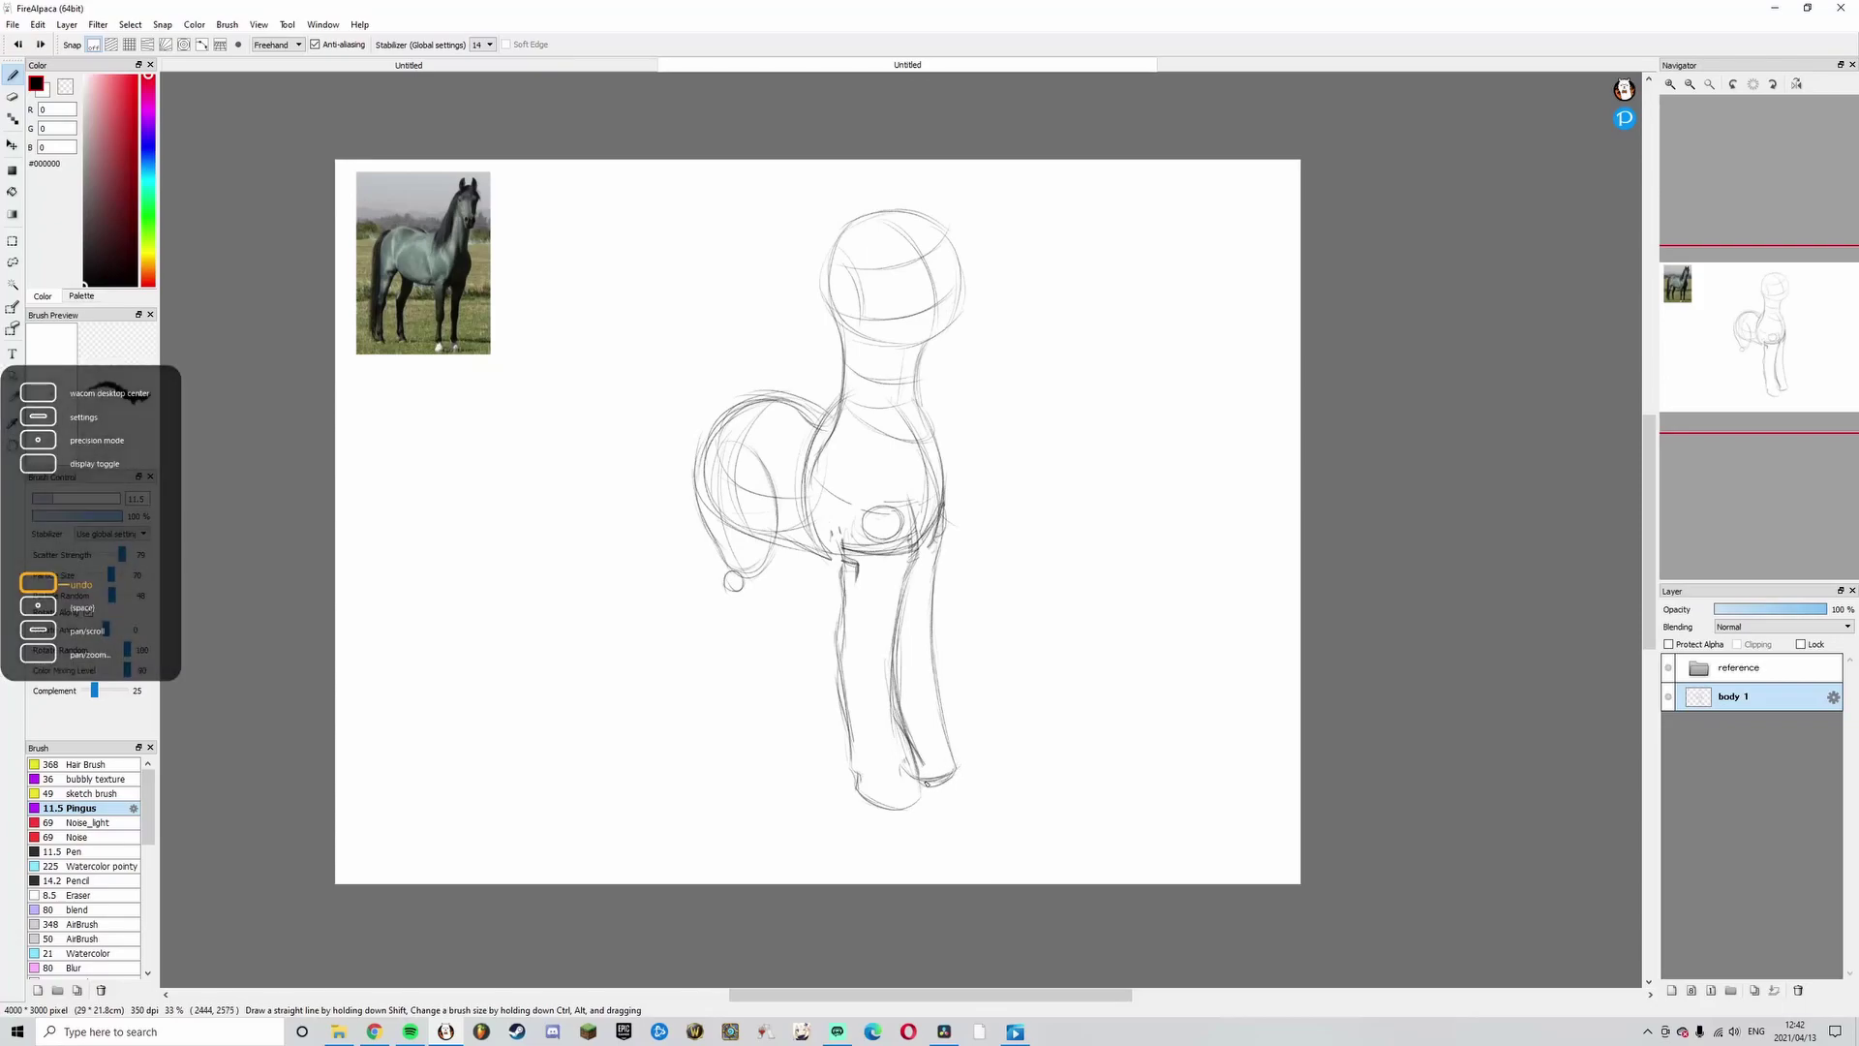
left_click_drag(920, 782, 946, 775)
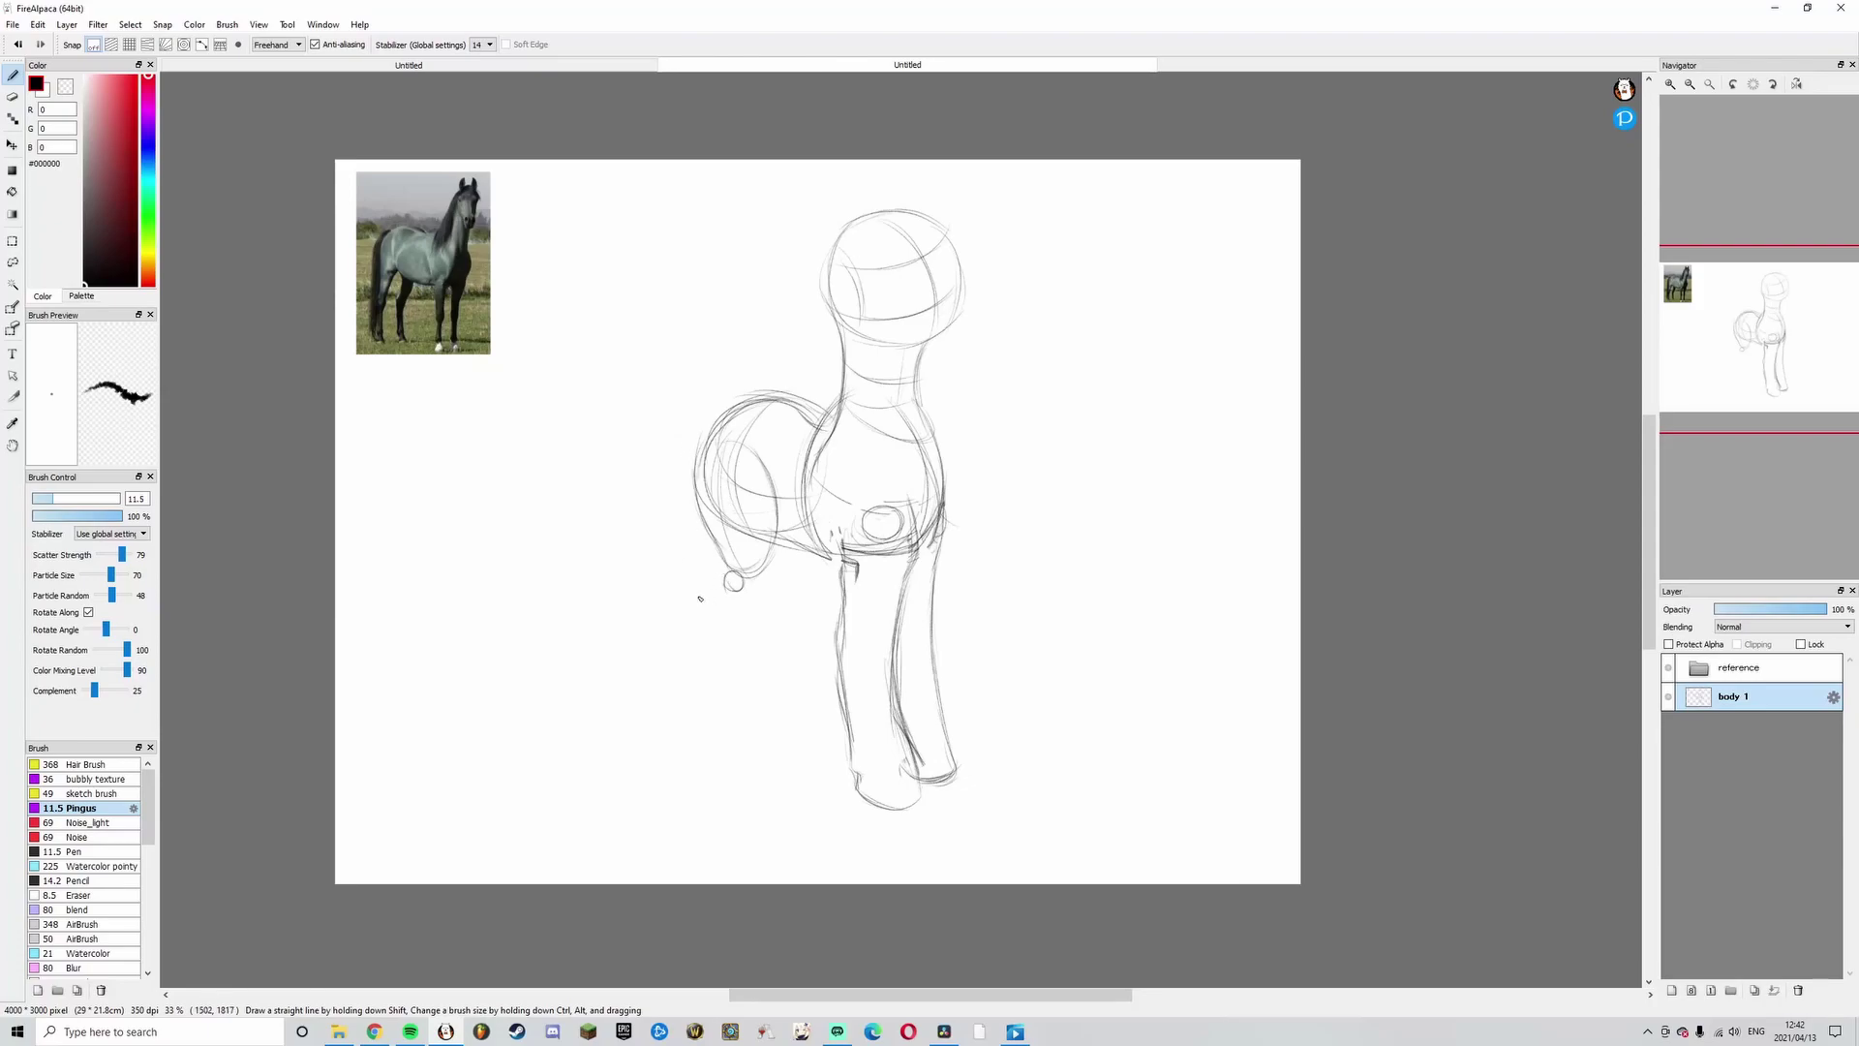
left_click_drag(589, 639, 549, 511)
key("ctrl+z")
left_click_drag(575, 670, 553, 511)
key("ctrl+z")
- Redraw the hind thigh's rear contour, curving from the rump down toward the joint circle
left_click_drag(724, 568, 696, 461)
key("ctrl+z")
key("ctrl+z")
left_click_drag(725, 579, 696, 478)
key("ctrl+z")
key("ctrl+z")
left_click_drag(714, 563, 698, 426)
key("ctrl+z")
- Sketch the hind thigh's lower front contour, curving from the belly down around the joint circle
mouse_move(726, 618)
left_mouse_down()
mouse_move(762, 617)
mouse_move(785, 553)
left_mouse_up()
key("ctrl+z")
key("ctrl+z")
key("ctrl+z")
key("ctrl+z")
key("ctrl+z")
key("ctrl+z")
key("ctrl+z")
key("ctrl+z")
key("ctrl+z")
key("ctrl+z")
key("ctrl+z")
left_click_drag(744, 595, 781, 561)
left_click_drag(772, 579, 796, 548)
key("ctrl+z")
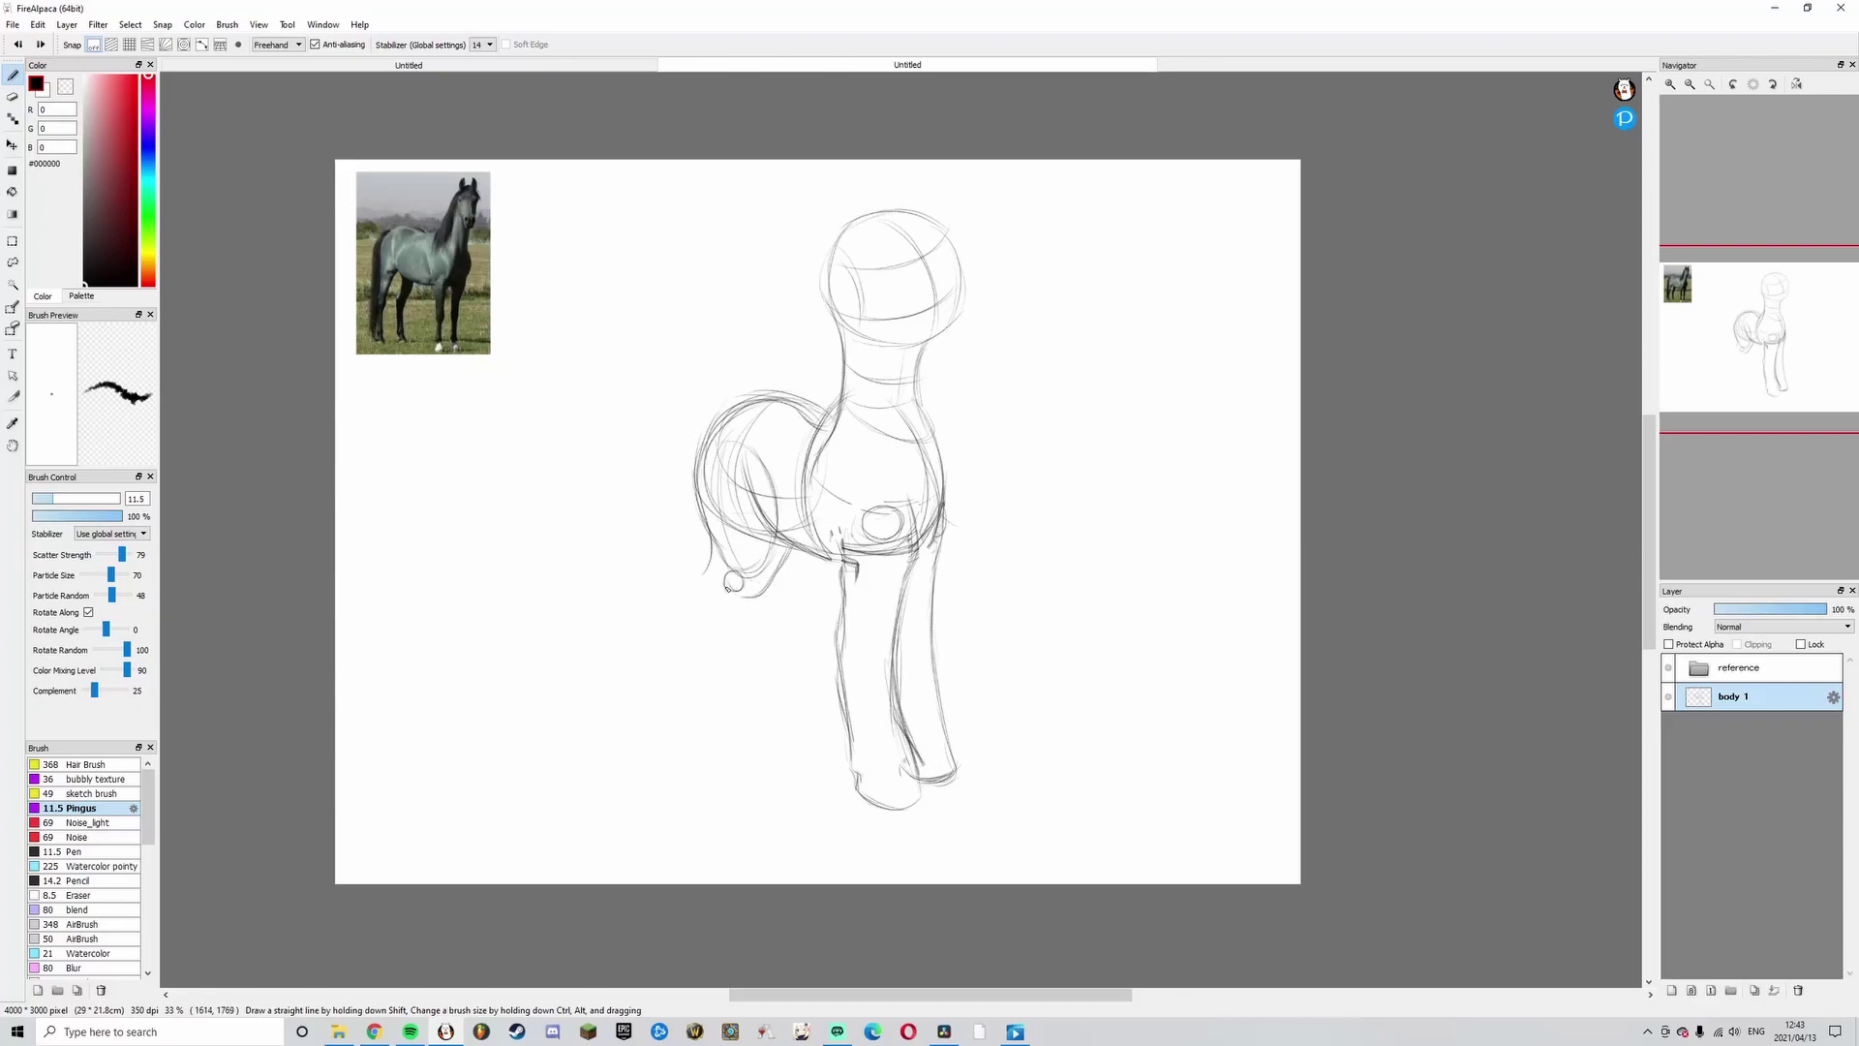
- Sketch the rear edge of the lower hind leg, sweeping backward and down from the thigh's joint circle
mouse_move(771, 584)
left_mouse_down()
mouse_move(797, 554)
mouse_move(708, 567)
left_mouse_up()
left_click_drag(655, 800, 722, 578)
key("ctrl+z")
left_click_drag(649, 761, 706, 566)
key("ctrl+z")
left_click_drag(685, 771, 711, 573)
key("ctrl+z")
key("ctrl+z")
left_click_drag(629, 733, 722, 554)
key("ctrl+z")
key("ctrl+z")
left_click_drag(678, 753, 696, 596)
key("ctrl+z")
key("ctrl+z")
key("ctrl+z")
left_click_drag(664, 753, 705, 594)
key("ctrl+z")
key("ctrl+z")
left_click_drag(673, 695, 709, 582)
left_click_drag(669, 780, 712, 577)
key("ctrl+z")
key("ctrl+z")
key("ctrl+z")
left_click_drag(668, 761, 697, 487)
key("ctrl+z")
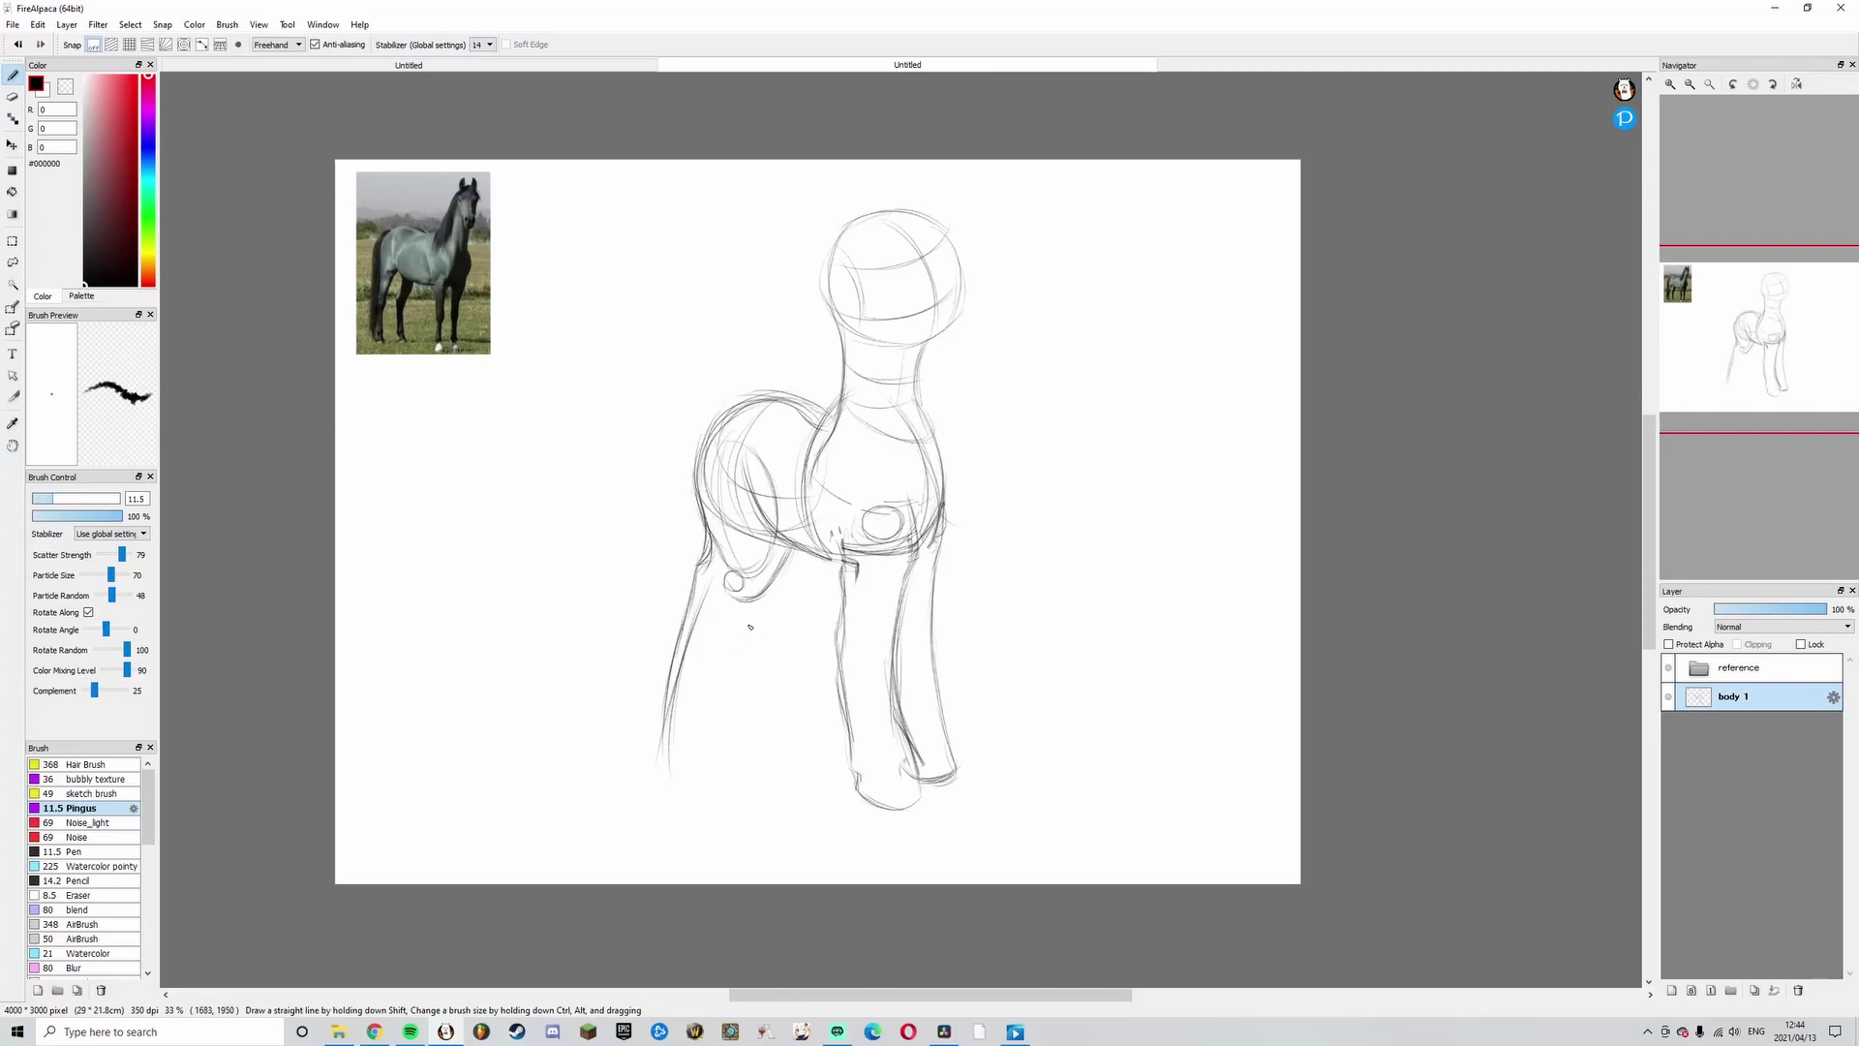
- Try out strokes for the front edge of the lower hind leg, running down from below the joint circle
mouse_move(724, 596)
left_mouse_down()
mouse_move(769, 606)
mouse_move(784, 575)
left_mouse_up()
key("ctrl+z")
left_click_drag(733, 649, 727, 756)
key("ctrl+z")
key("ctrl+z")
mouse_move(739, 616)
left_mouse_down()
mouse_move(726, 707)
mouse_move(745, 755)
left_mouse_up()
key("ctrl+z")
key("ctrl+z")
left_click_drag(734, 652, 740, 752)
left_click_drag(730, 631, 729, 731)
key("ctrl+z")
key("ctrl+z")
mouse_move(734, 647)
left_mouse_down()
mouse_move(739, 754)
mouse_move(732, 703)
left_mouse_up()
key("ctrl+z")
mouse_move(743, 609)
left_mouse_down()
mouse_move(733, 702)
mouse_move(736, 668)
left_mouse_up()
key("ctrl+z")
key("ctrl+z")
key("ctrl+z")
key("ctrl+z")
- Try a hoof end curving up into the lower hind leg's front edge, and undo these strokes
mouse_move(675, 783)
left_mouse_down()
mouse_move(730, 771)
mouse_move(679, 787)
mouse_move(714, 777)
mouse_move(722, 799)
mouse_move(689, 782)
mouse_move(738, 776)
mouse_move(692, 792)
mouse_move(741, 771)
mouse_move(707, 796)
mouse_move(730, 741)
mouse_move(728, 796)
mouse_move(733, 744)
mouse_move(745, 782)
mouse_move(736, 696)
mouse_move(748, 781)
mouse_move(737, 697)
left_mouse_up()
key("ctrl+z")
key("ctrl+z")
key("ctrl+z")
key("ctrl+z")
key("ctrl+z")
key("ctrl+z")
key("ctrl+z")
key("ctrl+z")
key("ctrl+z")
- Sketch the hind leg's rounded hoof end and the lower leg's front edge below the joint circle
mouse_move(682, 785)
left_mouse_down()
mouse_move(727, 796)
mouse_move(690, 801)
mouse_move(663, 762)
mouse_move(672, 694)
left_mouse_up()
left_click_drag(732, 629, 730, 680)
mouse_move(745, 610)
left_mouse_down()
mouse_move(733, 732)
mouse_move(744, 602)
mouse_move(714, 712)
mouse_move(735, 808)
mouse_move(777, 741)
mouse_move(762, 740)
left_mouse_up()
key("ctrl+z")
key("ctrl+z")
- Lasso the front edge of the lower hind leg and rotate and shift it to fit the leg's width
key("l")
key("ctrl+t")
left_click_drag(816, 673, 763, 723)
left_click(1568, 992)
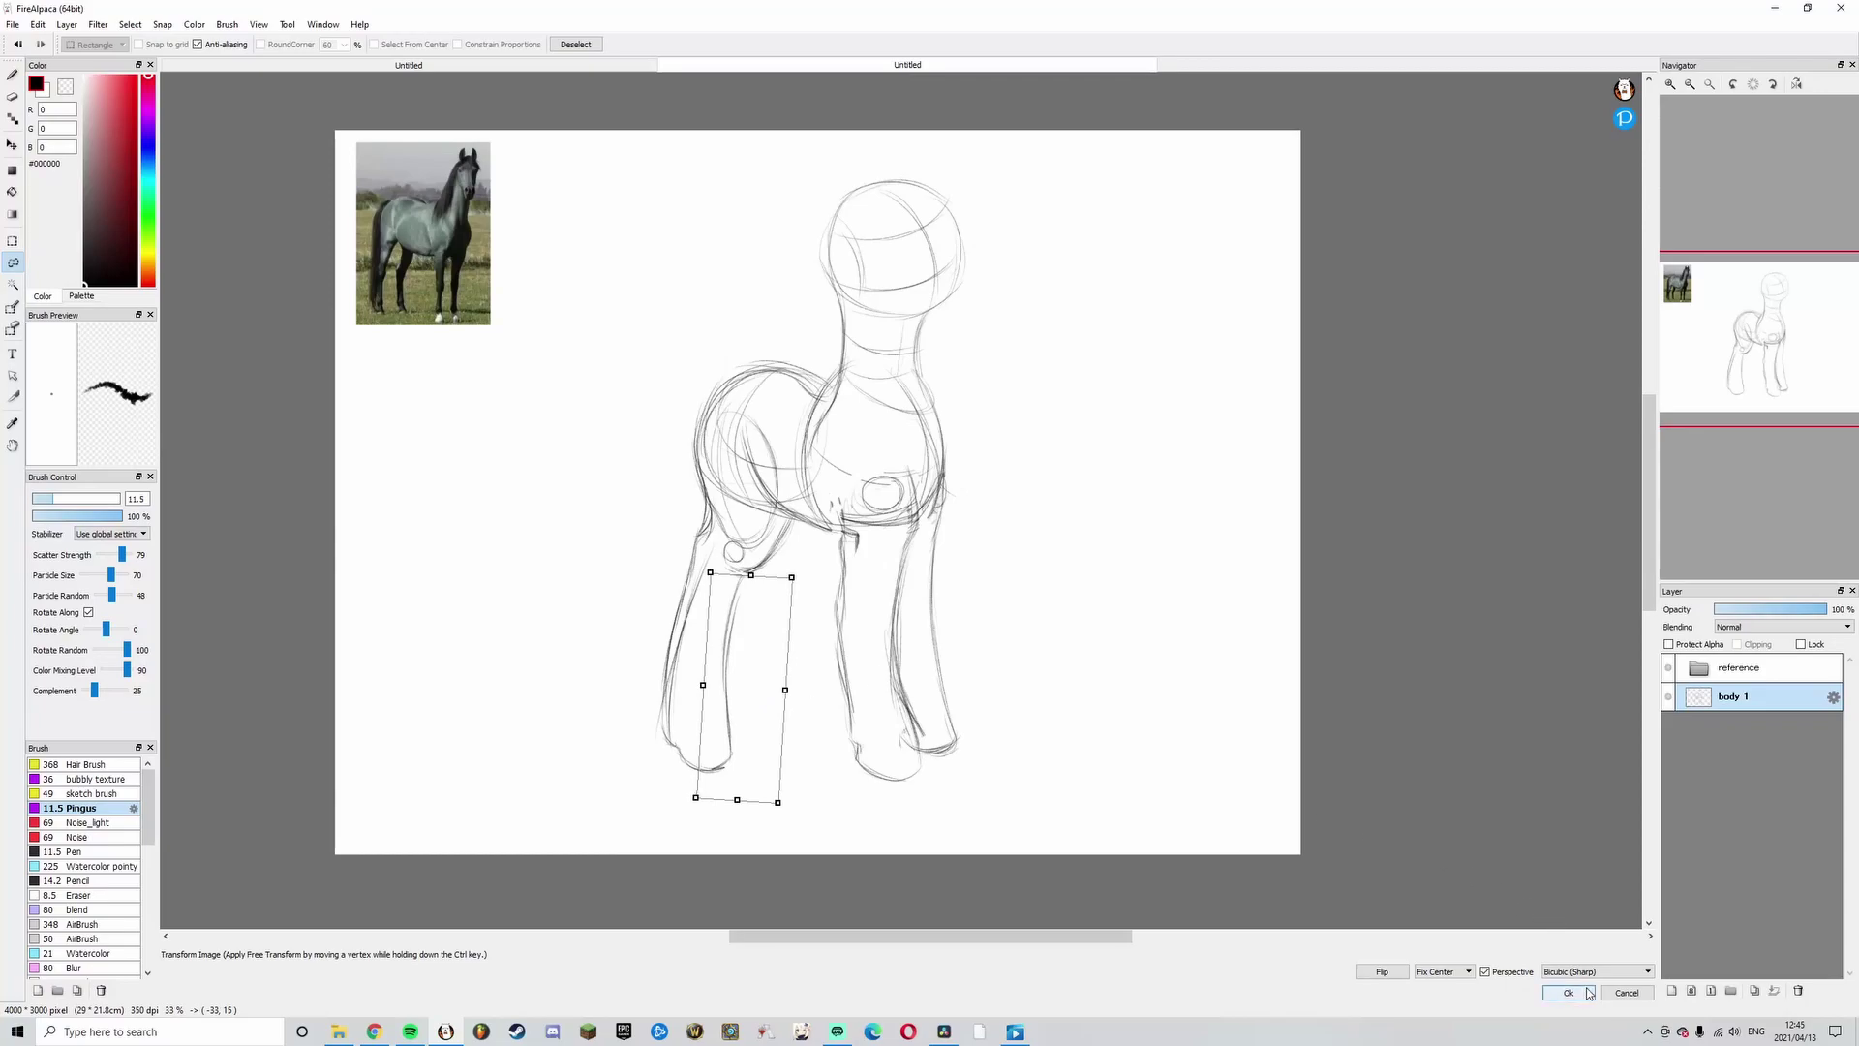
key("ctrl+d")
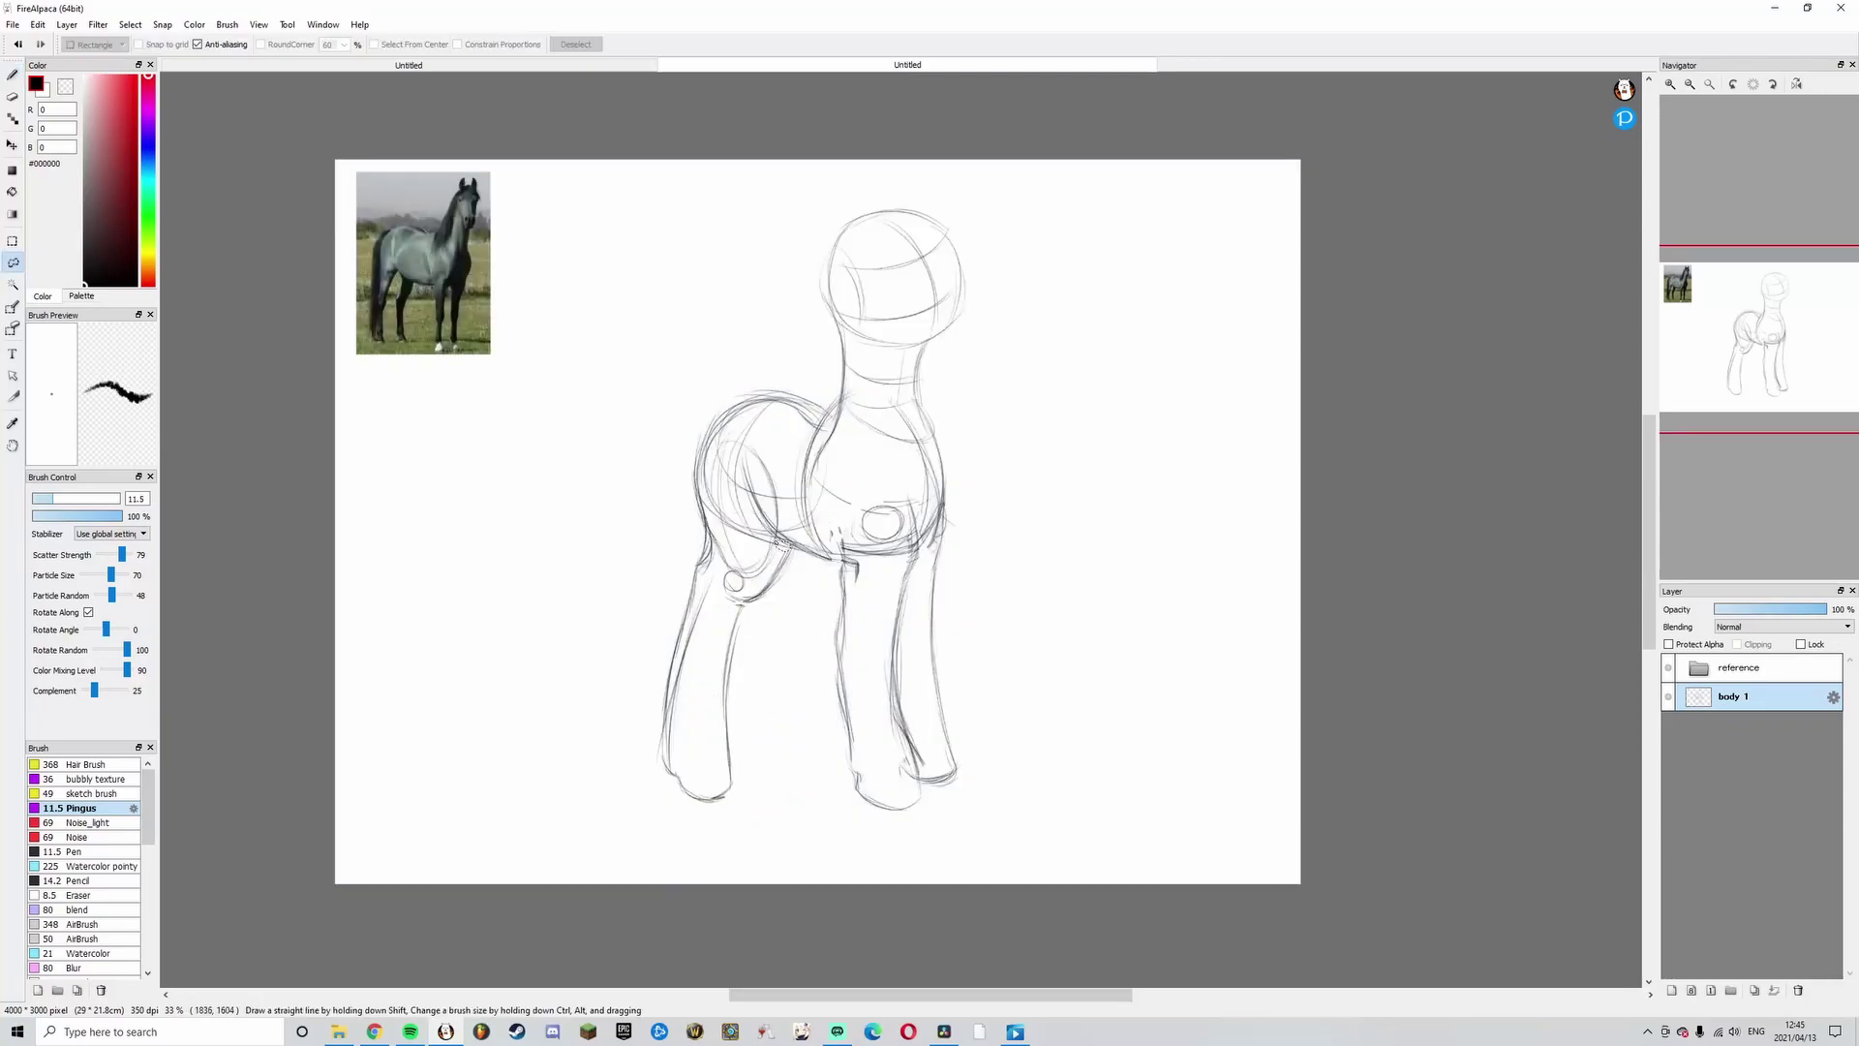
- Lasso the whole near hind leg, rotate it slightly, move it closer to the front legs, and shorten it a little
mouse_move(811, 585)
left_mouse_down()
mouse_move(798, 547)
mouse_move(745, 511)
mouse_move(625, 624)
mouse_move(784, 806)
left_mouse_up()
key("ctrl+t")
left_click_drag(974, 631, 973, 607)
left_click_drag(730, 690, 745, 687)
left_click_drag(842, 592, 863, 600)
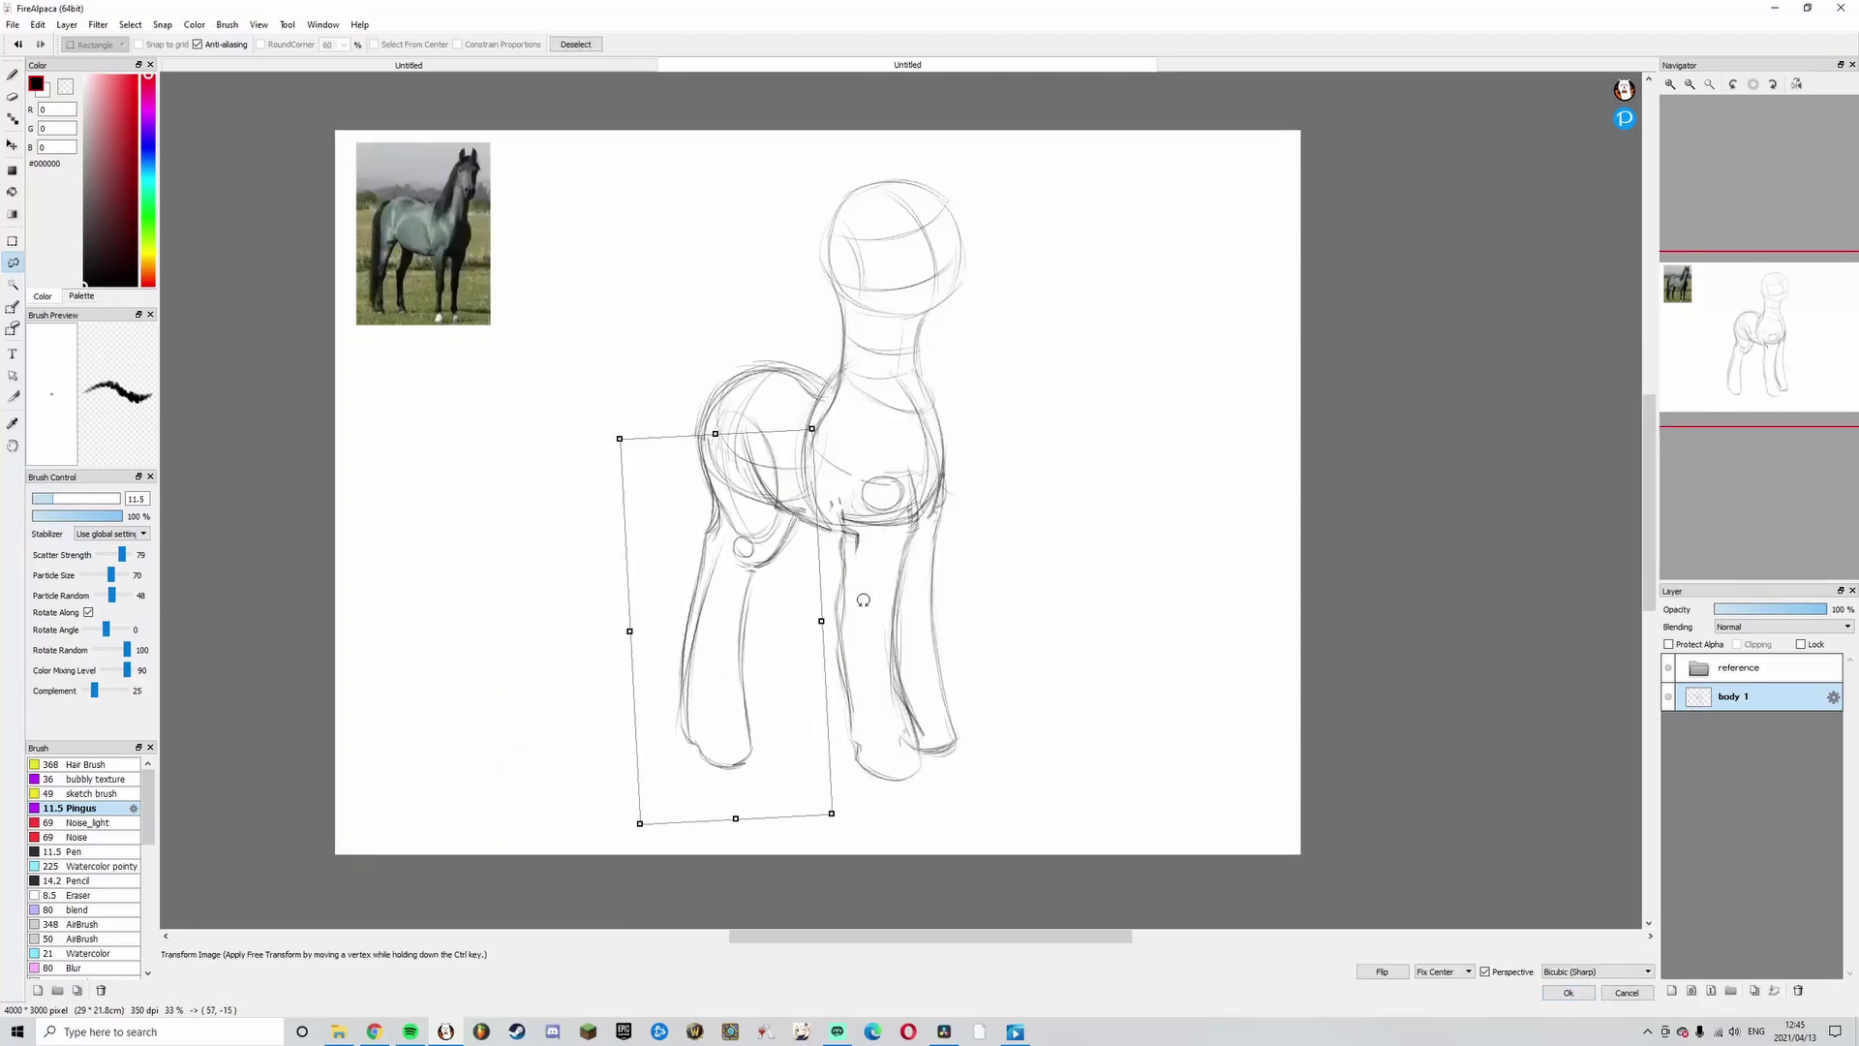
left_click_drag(736, 818, 758, 748)
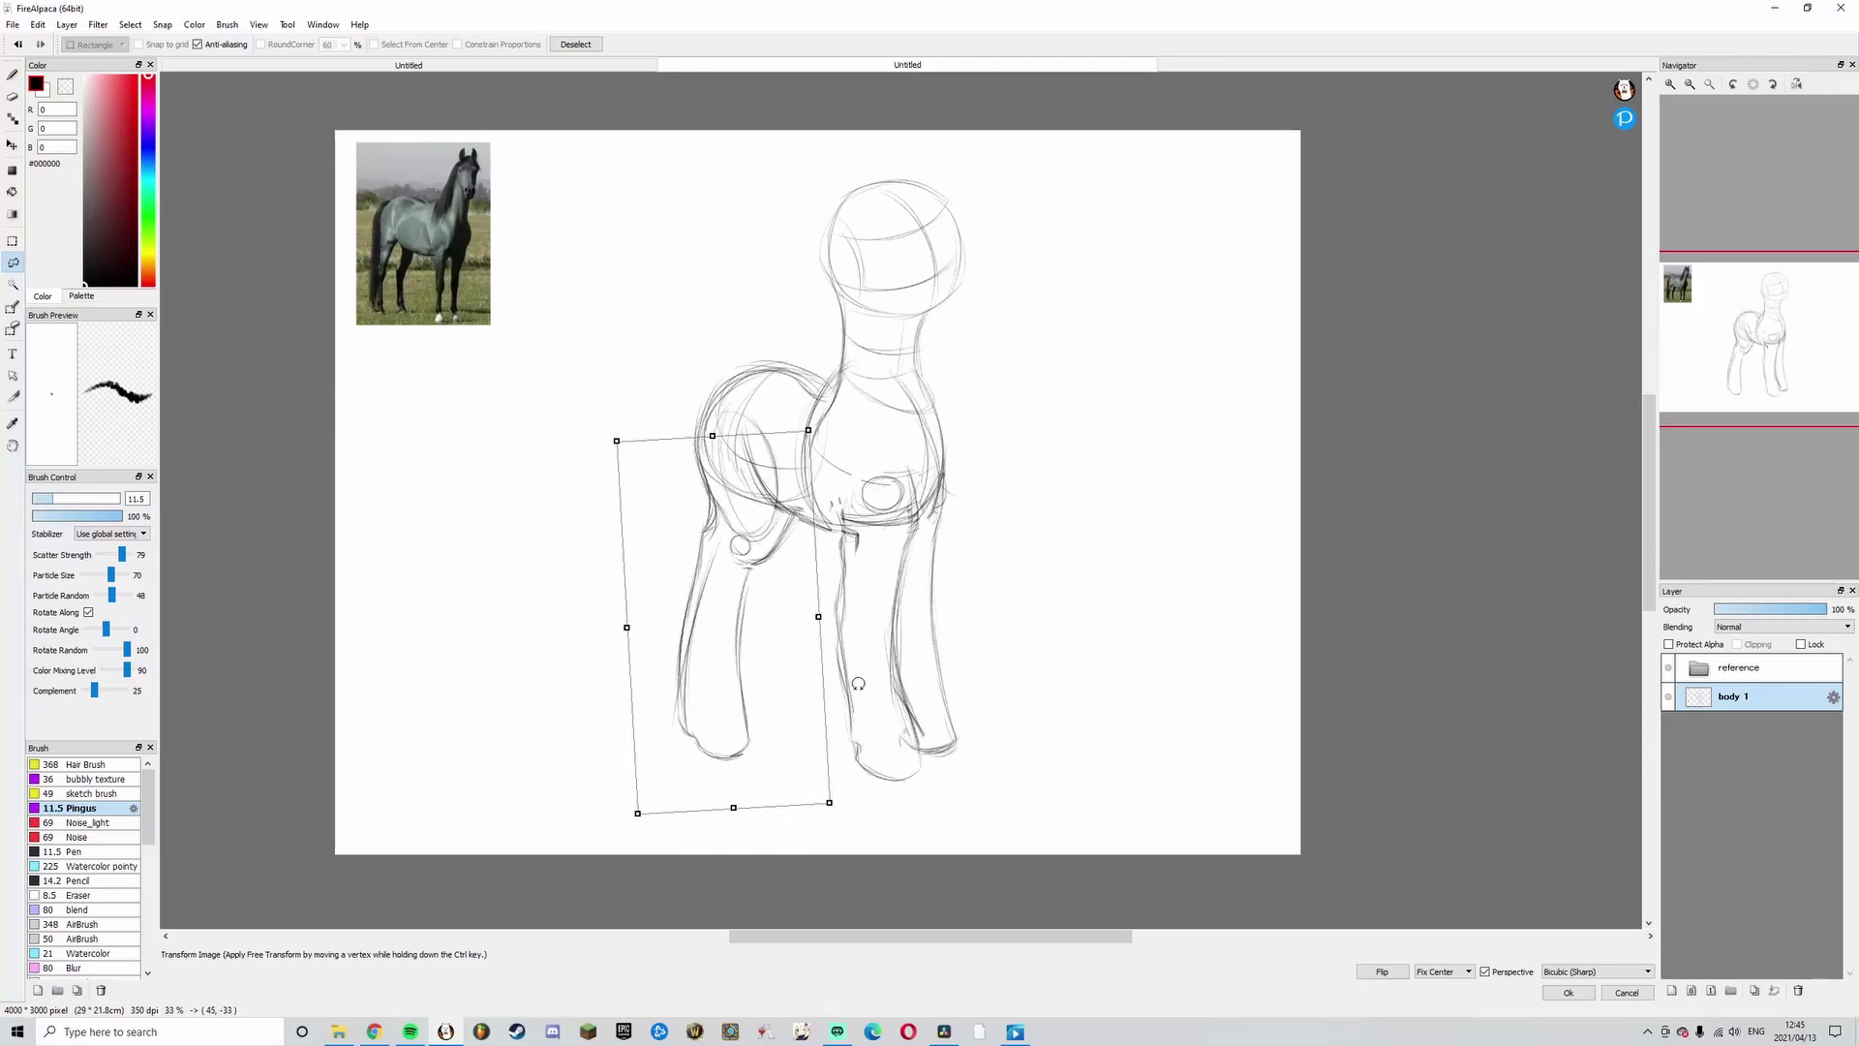
left_click(1561, 995)
key("ctrl+d")
key("b")
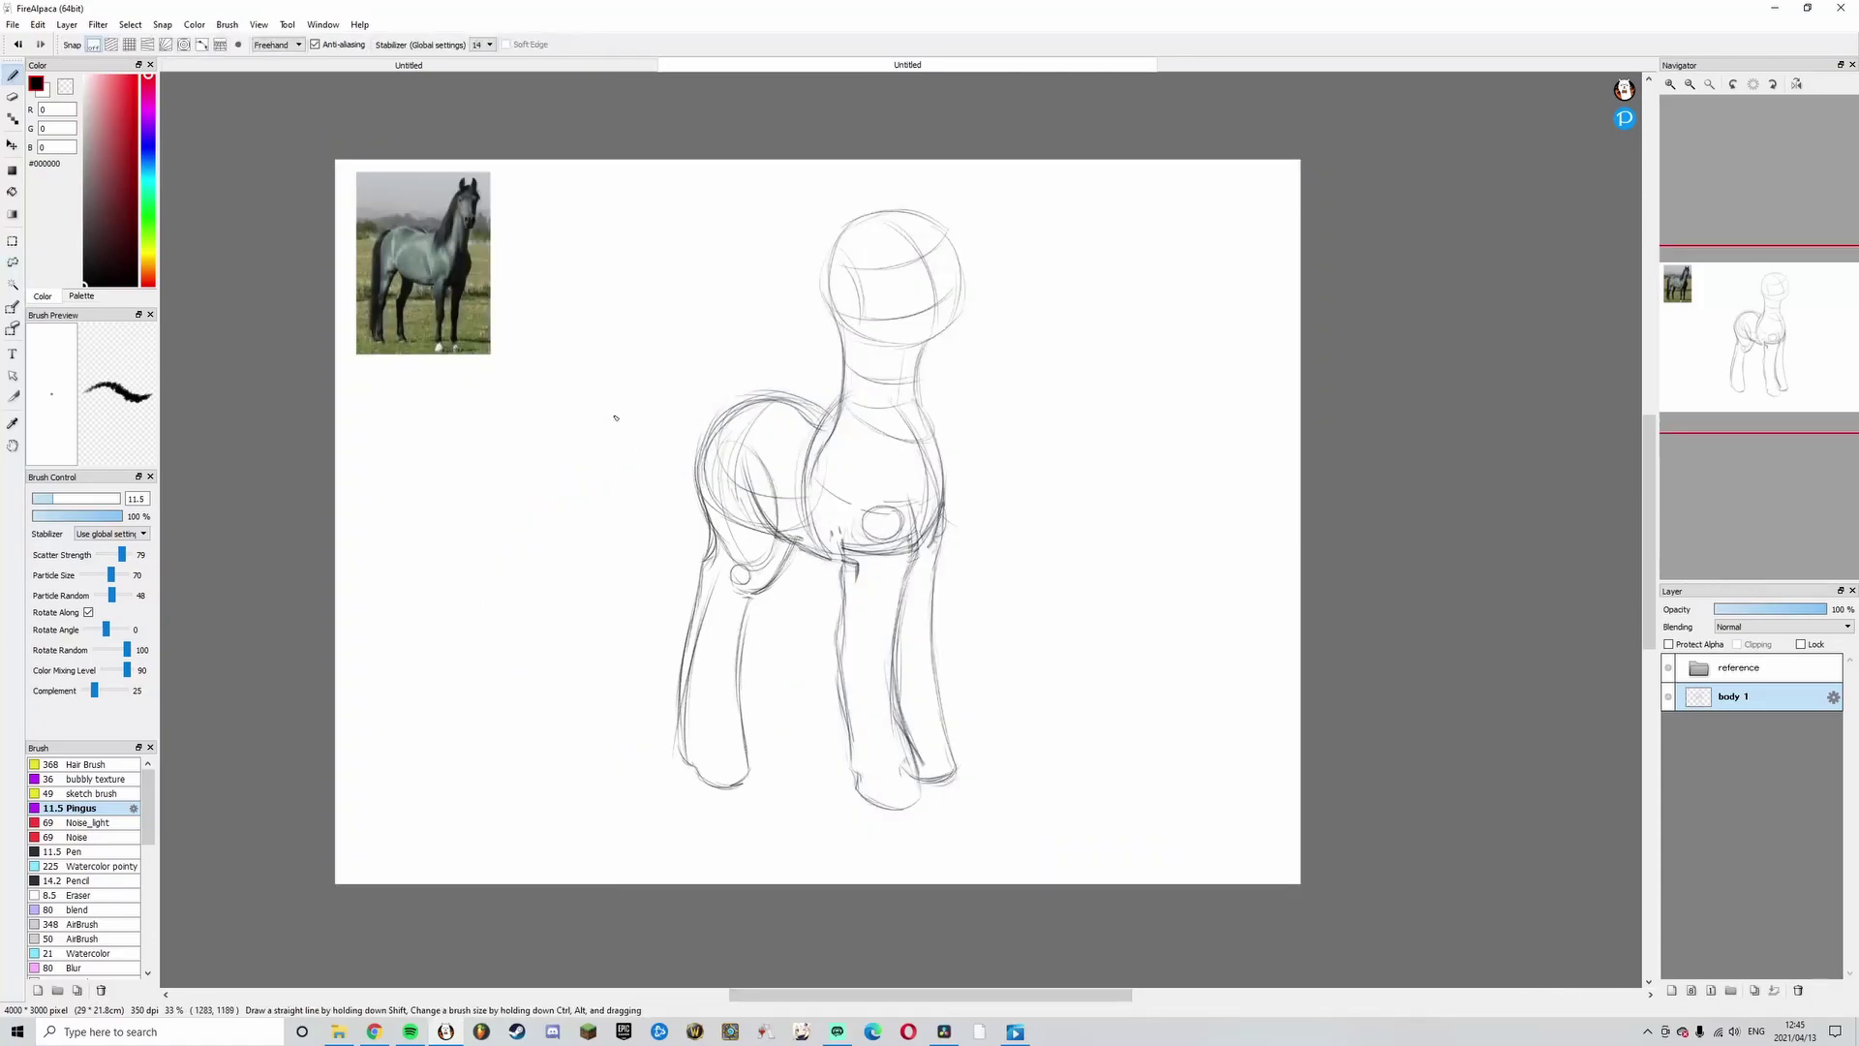
- Sketch the far hind leg's thigh contour as a curve inside the hindquarters, ending below the belly
mouse_move(771, 514)
left_mouse_down()
mouse_move(745, 456)
mouse_move(756, 410)
mouse_move(784, 467)
mouse_move(788, 422)
mouse_move(769, 474)
mouse_move(815, 470)
mouse_move(764, 464)
mouse_move(805, 514)
mouse_move(764, 474)
mouse_move(789, 470)
mouse_move(800, 575)
left_mouse_up()
key("ctrl+z")
key("ctrl+z")
key("ctrl+z")
left_click_drag(772, 506, 801, 579)
key("ctrl+z")
- Try a first slanted line for the far hind leg below the belly, and undo it
left_click_drag(792, 598, 810, 668)
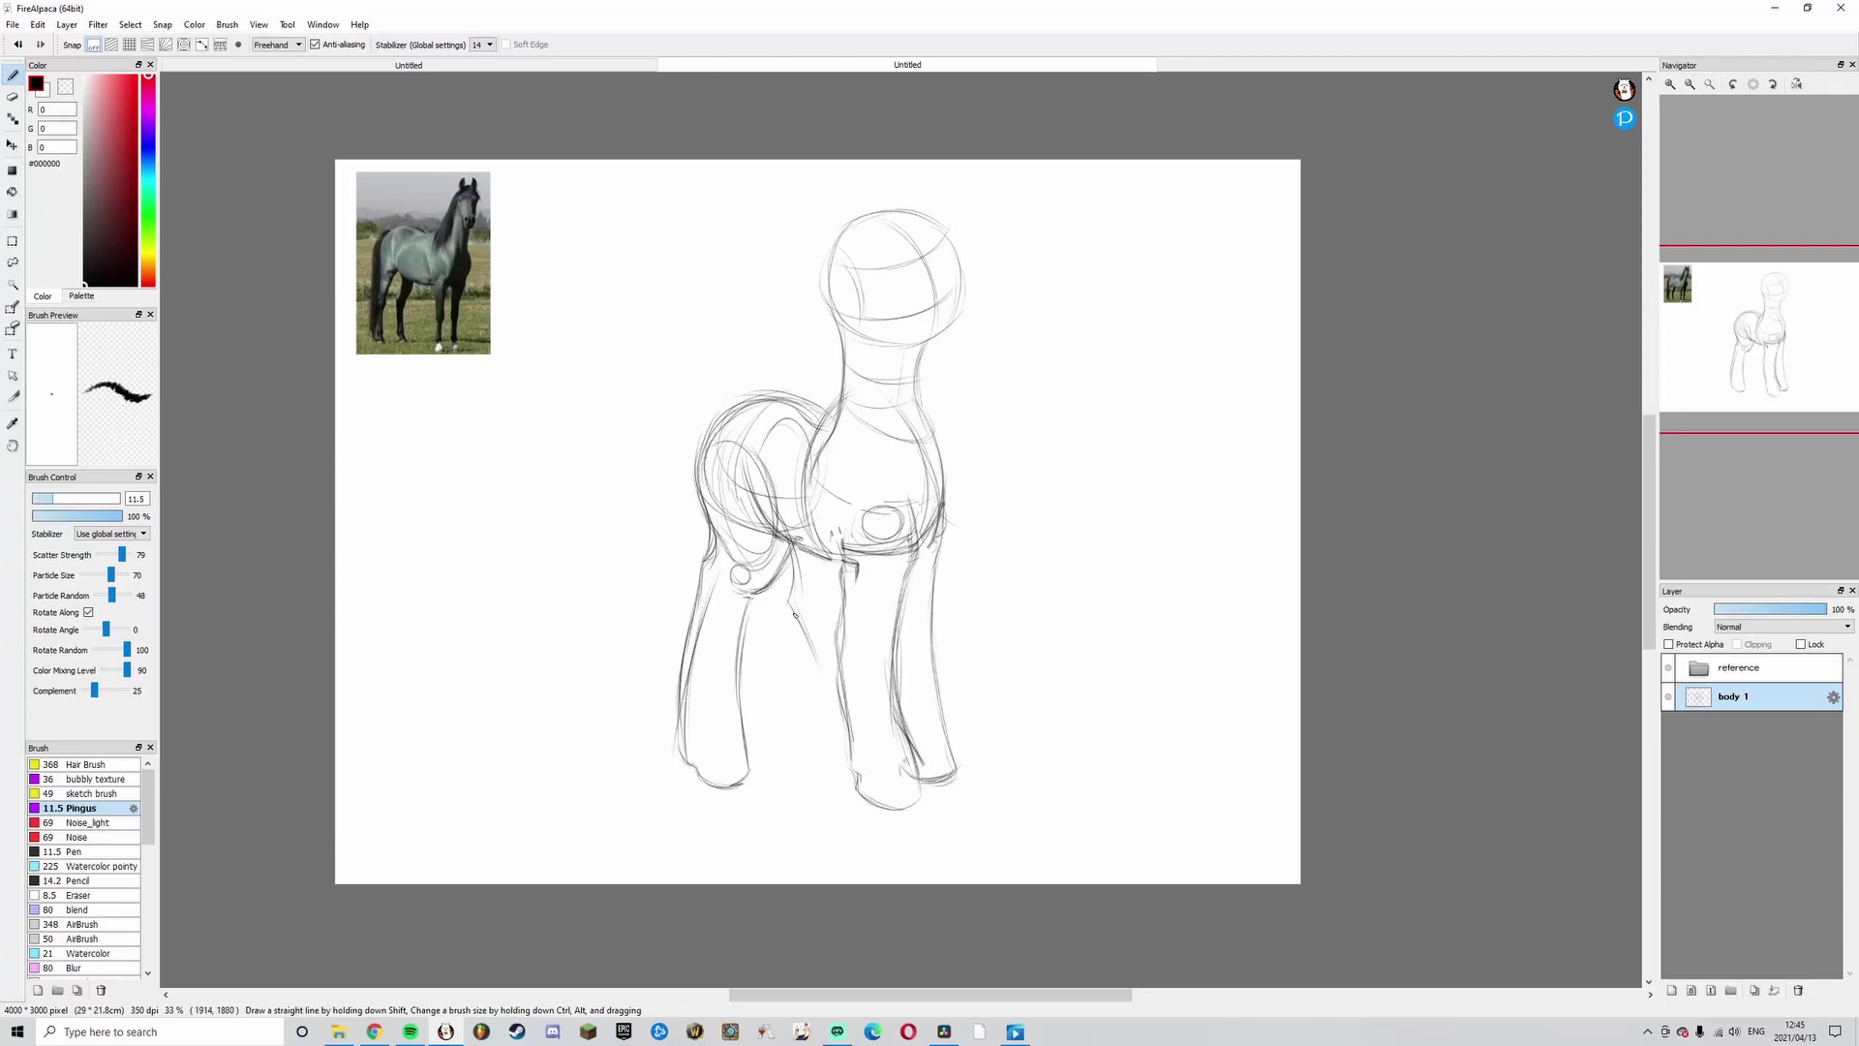
left_click_drag(792, 575, 790, 550)
key("ctrl+z")
key("ctrl+z")
key("ctrl+z")
- Sketch the rear edge of the far hind leg, sweeping from below the belly down toward the hoof
left_click_drag(788, 576, 827, 706)
key("ctrl+z")
left_click_drag(794, 602, 824, 708)
key("ctrl+z")
left_click_drag(790, 595, 823, 718)
key("ctrl+z")
left_click_drag(794, 600, 824, 729)
left_click_drag(819, 689, 791, 598)
key("ctrl+z")
- Mirror the view and redraw the far hind leg's lower edge and hoof end
key("h")
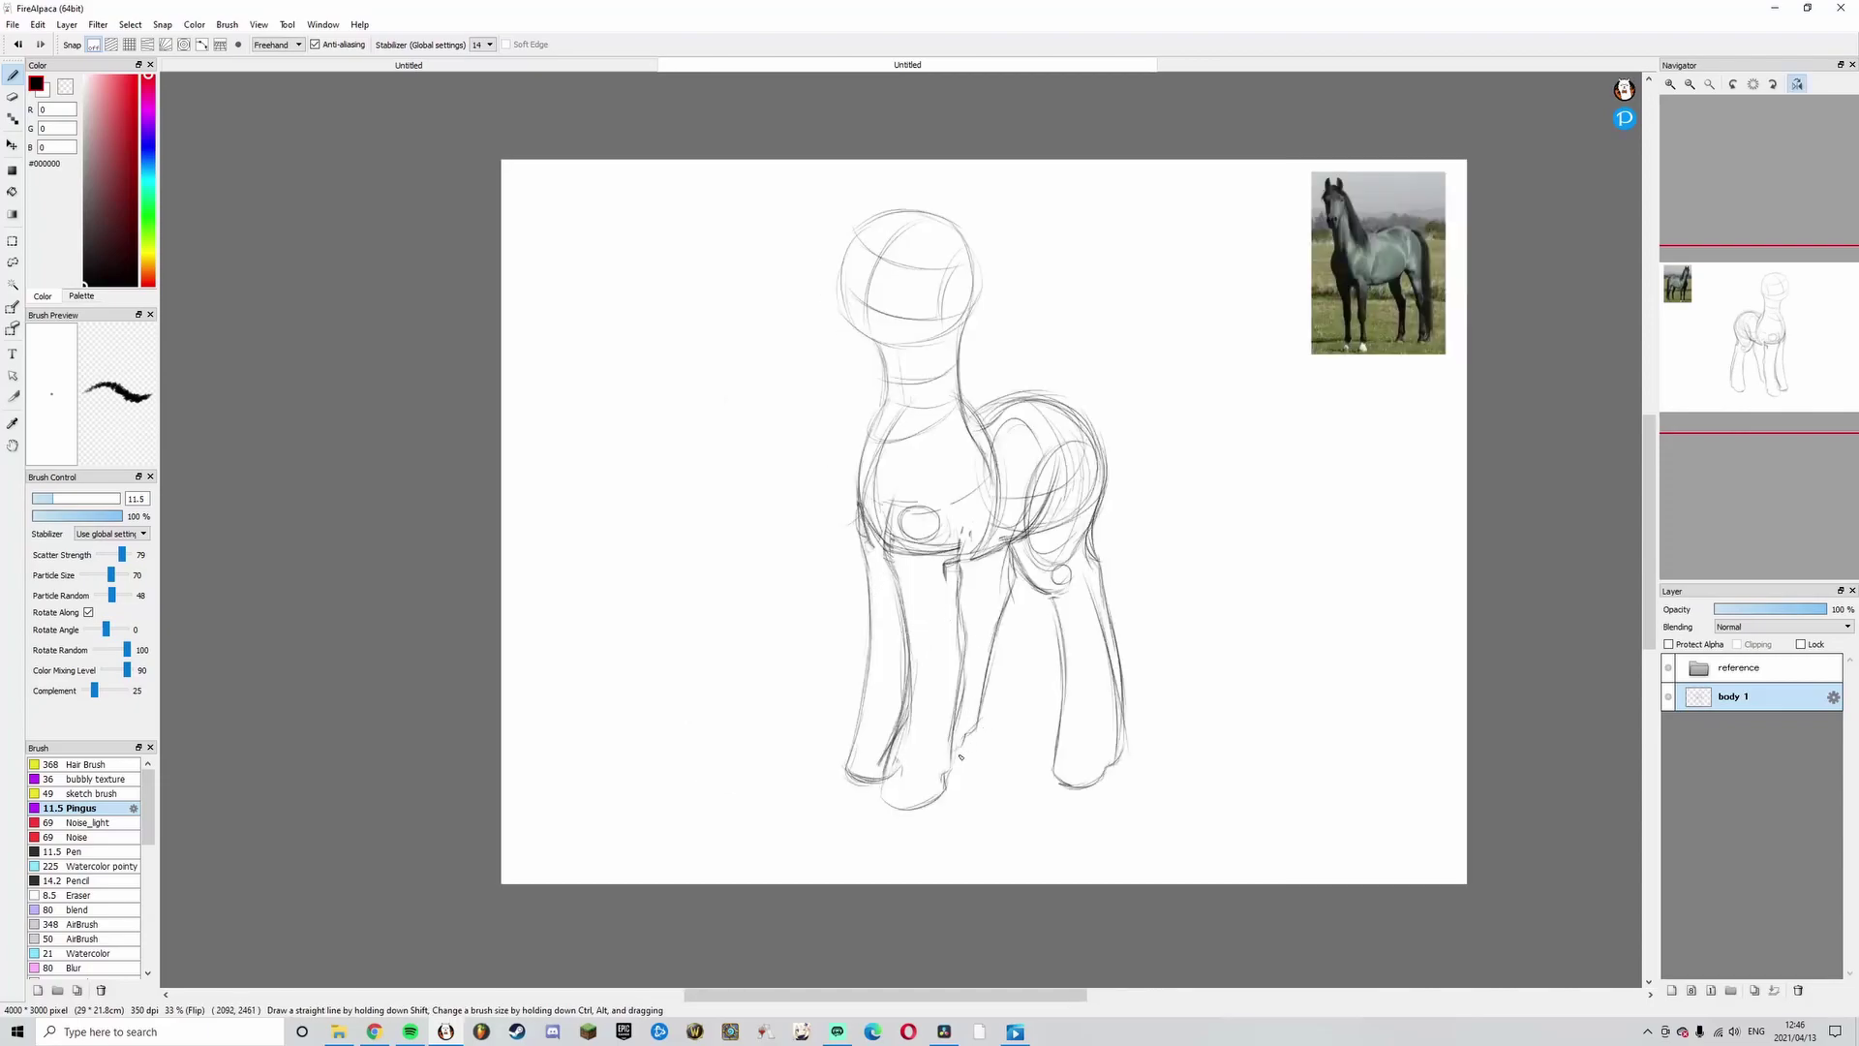
key("ctrl+z")
left_click_drag(953, 755, 990, 625)
left_click_drag(985, 733, 1003, 614)
- Lasso the far lower hind leg, rotate it more upright, and rework its rounded hoof end
key("l")
mouse_move(1024, 608)
left_mouse_down()
mouse_move(1014, 552)
mouse_move(954, 763)
left_mouse_up()
key("ctrl+t")
mouse_move(974, 673)
left_mouse_down()
mouse_move(1046, 593)
mouse_move(1007, 598)
mouse_move(1072, 550)
left_mouse_up()
key("Return")
key("ctrl+d")
key("b")
left_click_drag(957, 751, 987, 751)
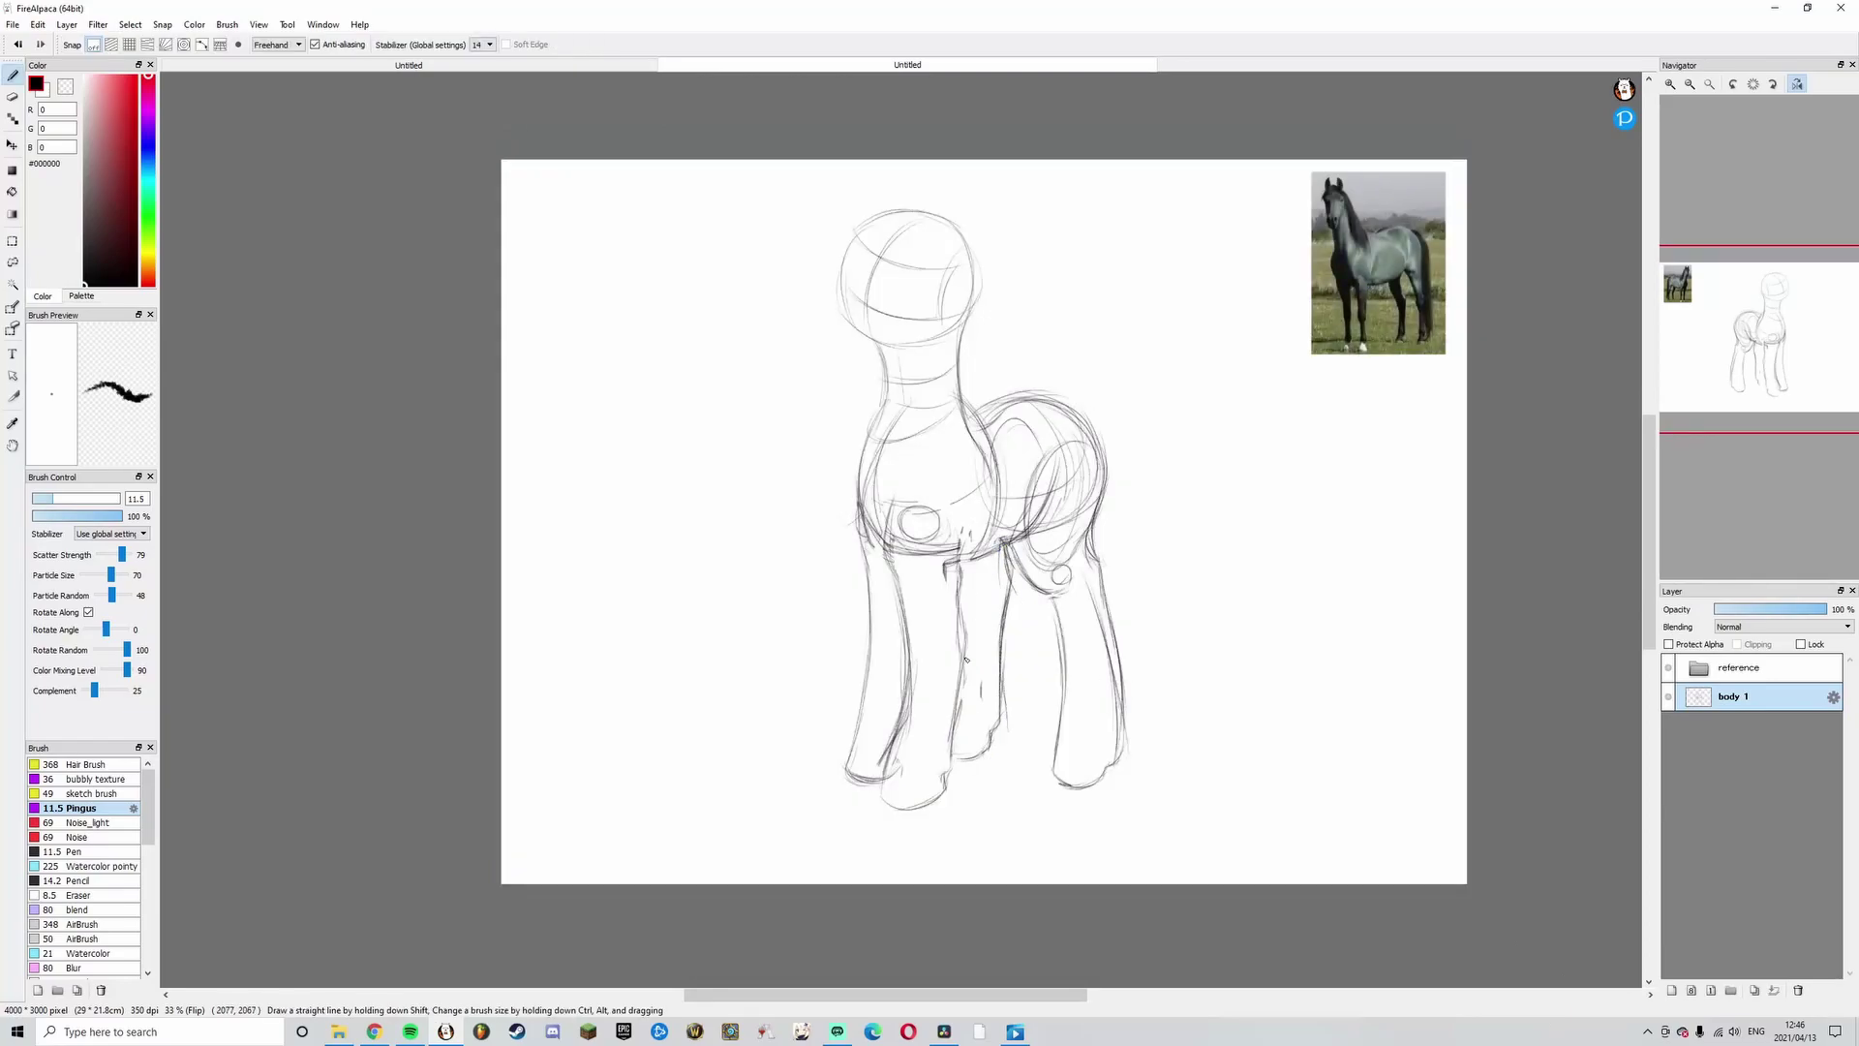
- Lasso the far hind leg again, unmirror the view, and shift and rotate the leg toward the near hind leg
key("l")
mouse_move(1016, 610)
left_mouse_down()
mouse_move(985, 704)
mouse_move(1016, 615)
left_mouse_up()
key("ctrl+t")
key("h")
left_click_drag(898, 644, 892, 600)
key("Return")
key("b")
key("ctrl+d")
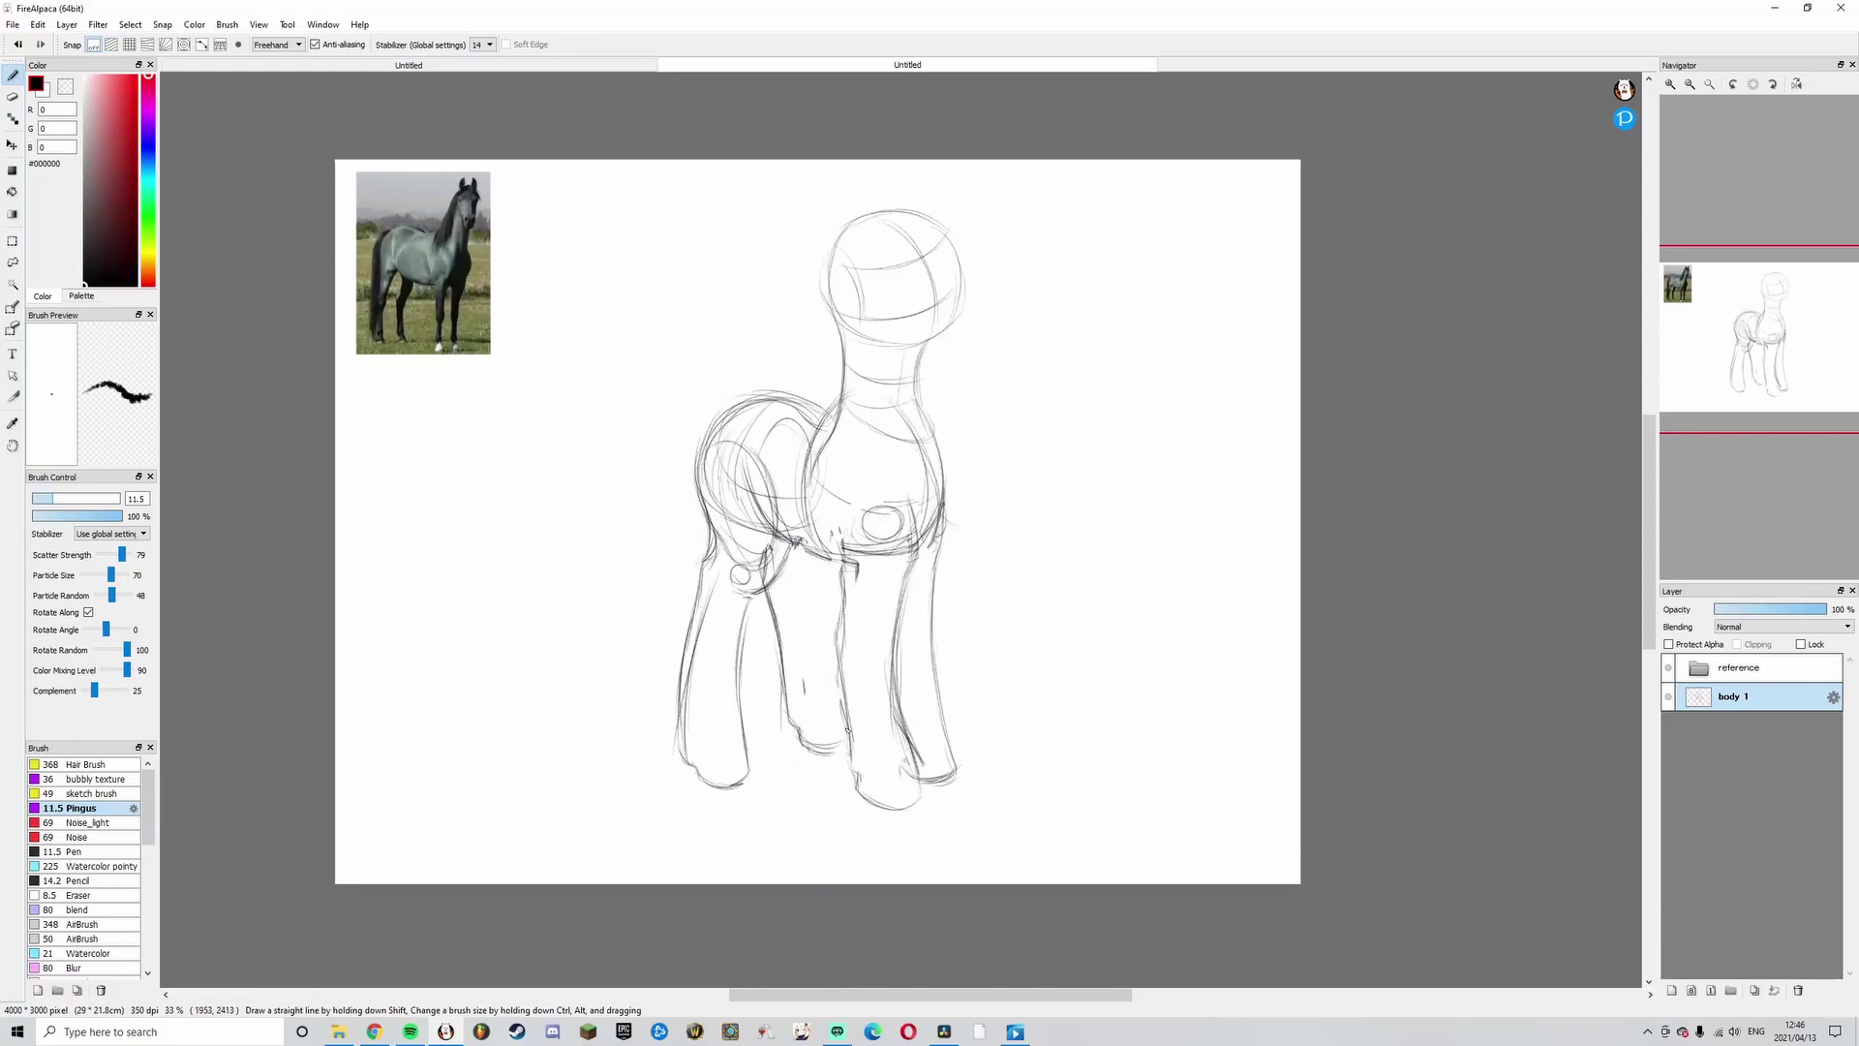
- Sketch the far hind leg's front edge, curving down behind the nearest front leg
left_click_drag(814, 581, 840, 685)
key("ctrl+z")
left_click_drag(822, 561, 841, 685)
- Lasso the far hind leg in mirrored view, adjust its position and tilt slightly, and restore the normal view
key("h")
key("l")
mouse_move(973, 675)
left_mouse_down()
mouse_move(1041, 586)
mouse_move(973, 689)
left_mouse_up()
key("ctrl+t")
left_click_drag(1033, 757, 1021, 696)
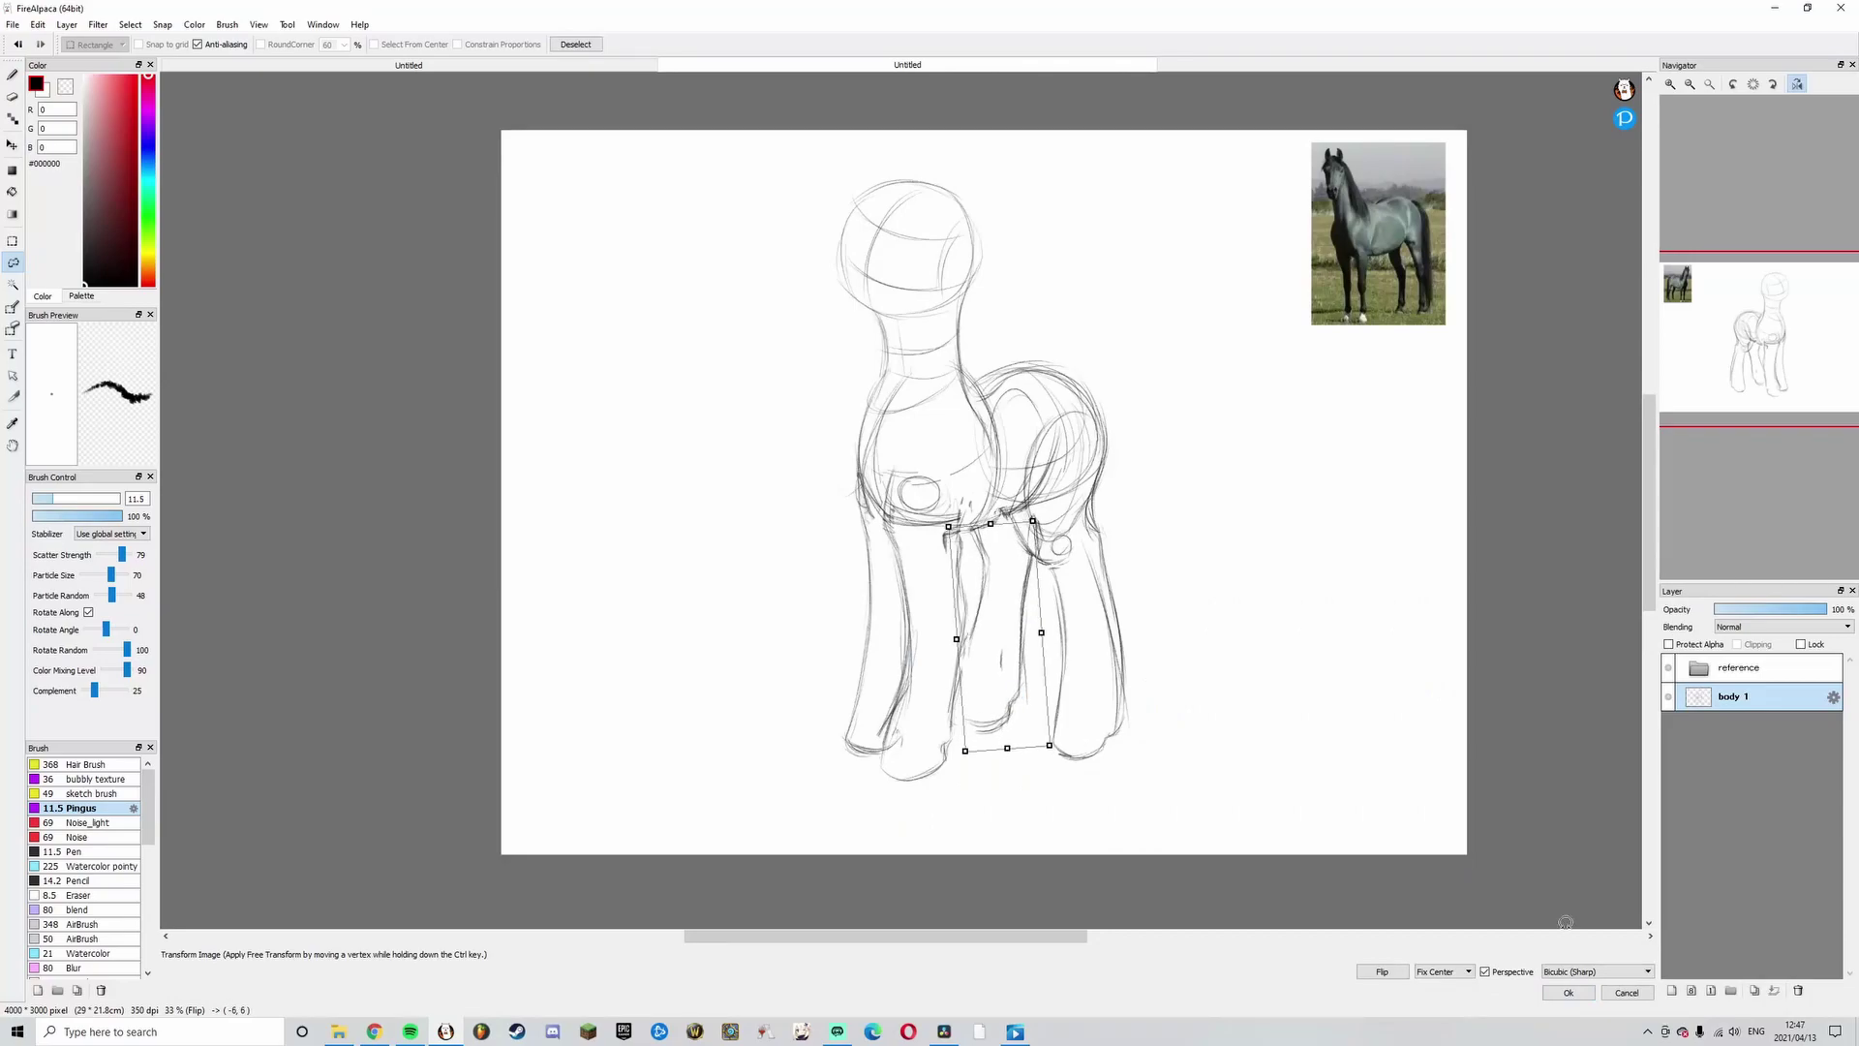
left_click(1567, 991)
key("ctrl+d")
key("b")
key("h")
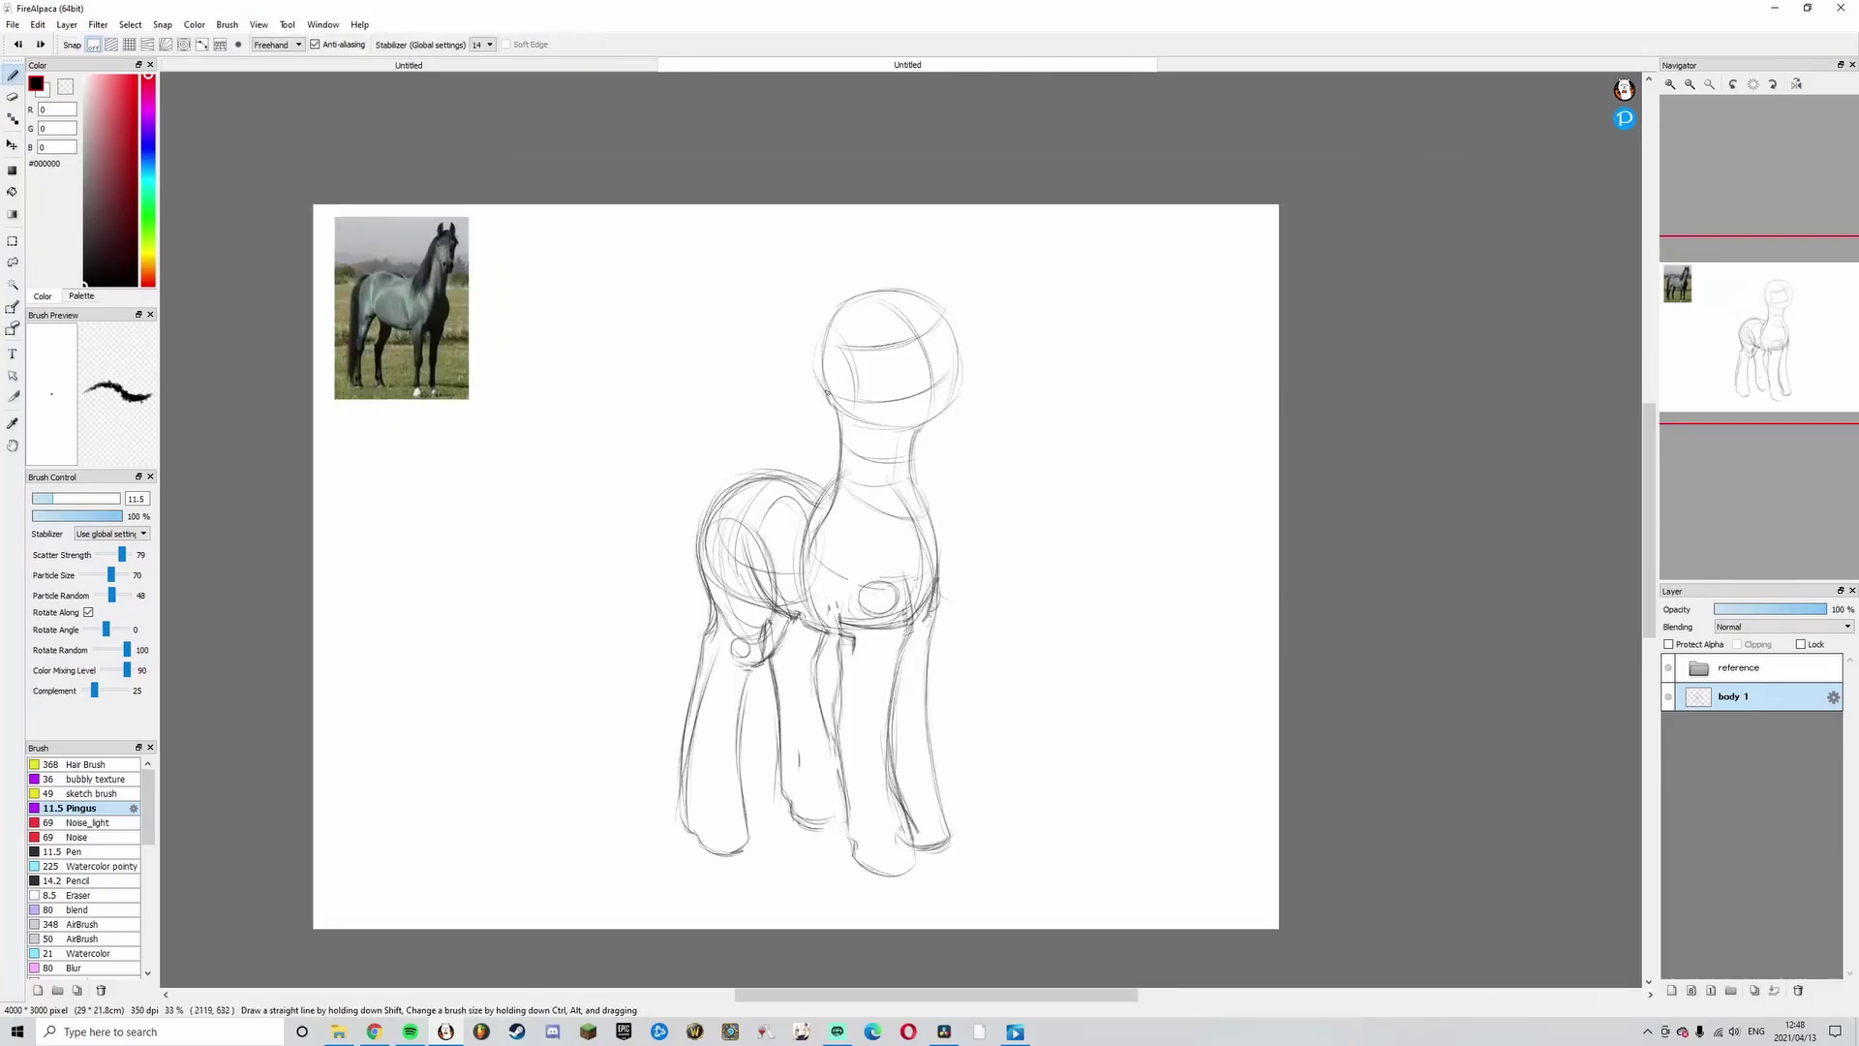
- Sketch a tall pointed near ear rising from the back of the head circle
mouse_move(827, 308)
left_mouse_down()
mouse_move(819, 364)
mouse_move(822, 343)
left_mouse_up()
key("ctrl+z")
key("ctrl+z")
mouse_move(842, 274)
left_mouse_down()
mouse_move(825, 314)
mouse_move(856, 232)
left_mouse_up()
key("ctrl+z")
mouse_move(831, 294)
left_mouse_down()
mouse_move(848, 246)
mouse_move(877, 264)
mouse_move(852, 244)
mouse_move(867, 253)
left_mouse_up()
key("ctrl+z")
left_click_drag(824, 361, 852, 245)
key("ctrl+z")
- Sketch the pointed far ear on the other side of the head and add the inner-ear lines
mouse_move(927, 298)
left_mouse_down()
mouse_move(959, 270)
mouse_move(980, 300)
mouse_move(945, 261)
mouse_move(963, 331)
left_mouse_up()
key("ctrl+z")
key("ctrl+z")
mouse_move(844, 352)
left_mouse_down()
mouse_move(862, 295)
mouse_move(861, 327)
left_mouse_up()
key("ctrl+z")
left_click_drag(859, 264, 862, 299)
key("ctrl+z")
key("ctrl+z")
left_click_drag(860, 271, 866, 286)
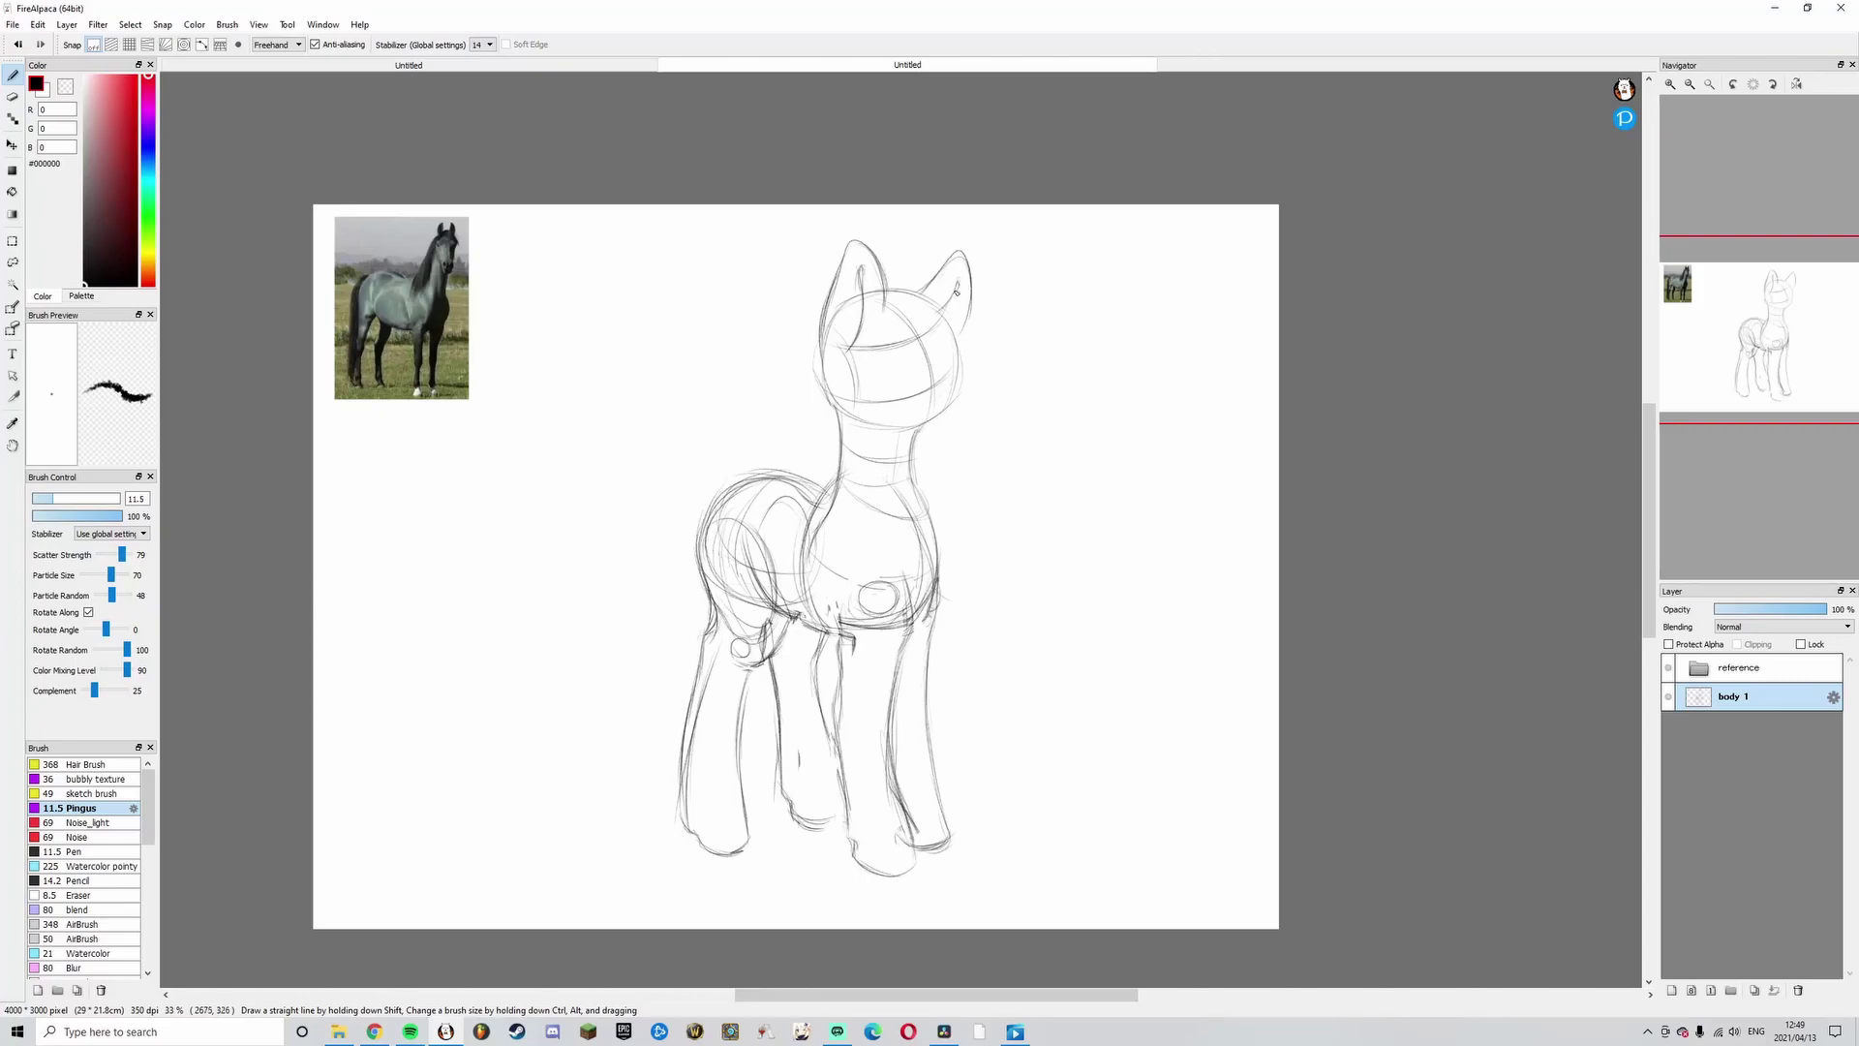
- Sketch a separate example ear beside the head, and lasso and delete it
mouse_move(680, 336)
left_mouse_down()
mouse_move(714, 320)
mouse_move(743, 379)
mouse_move(716, 353)
mouse_move(722, 324)
left_mouse_up()
key("ctrl+z")
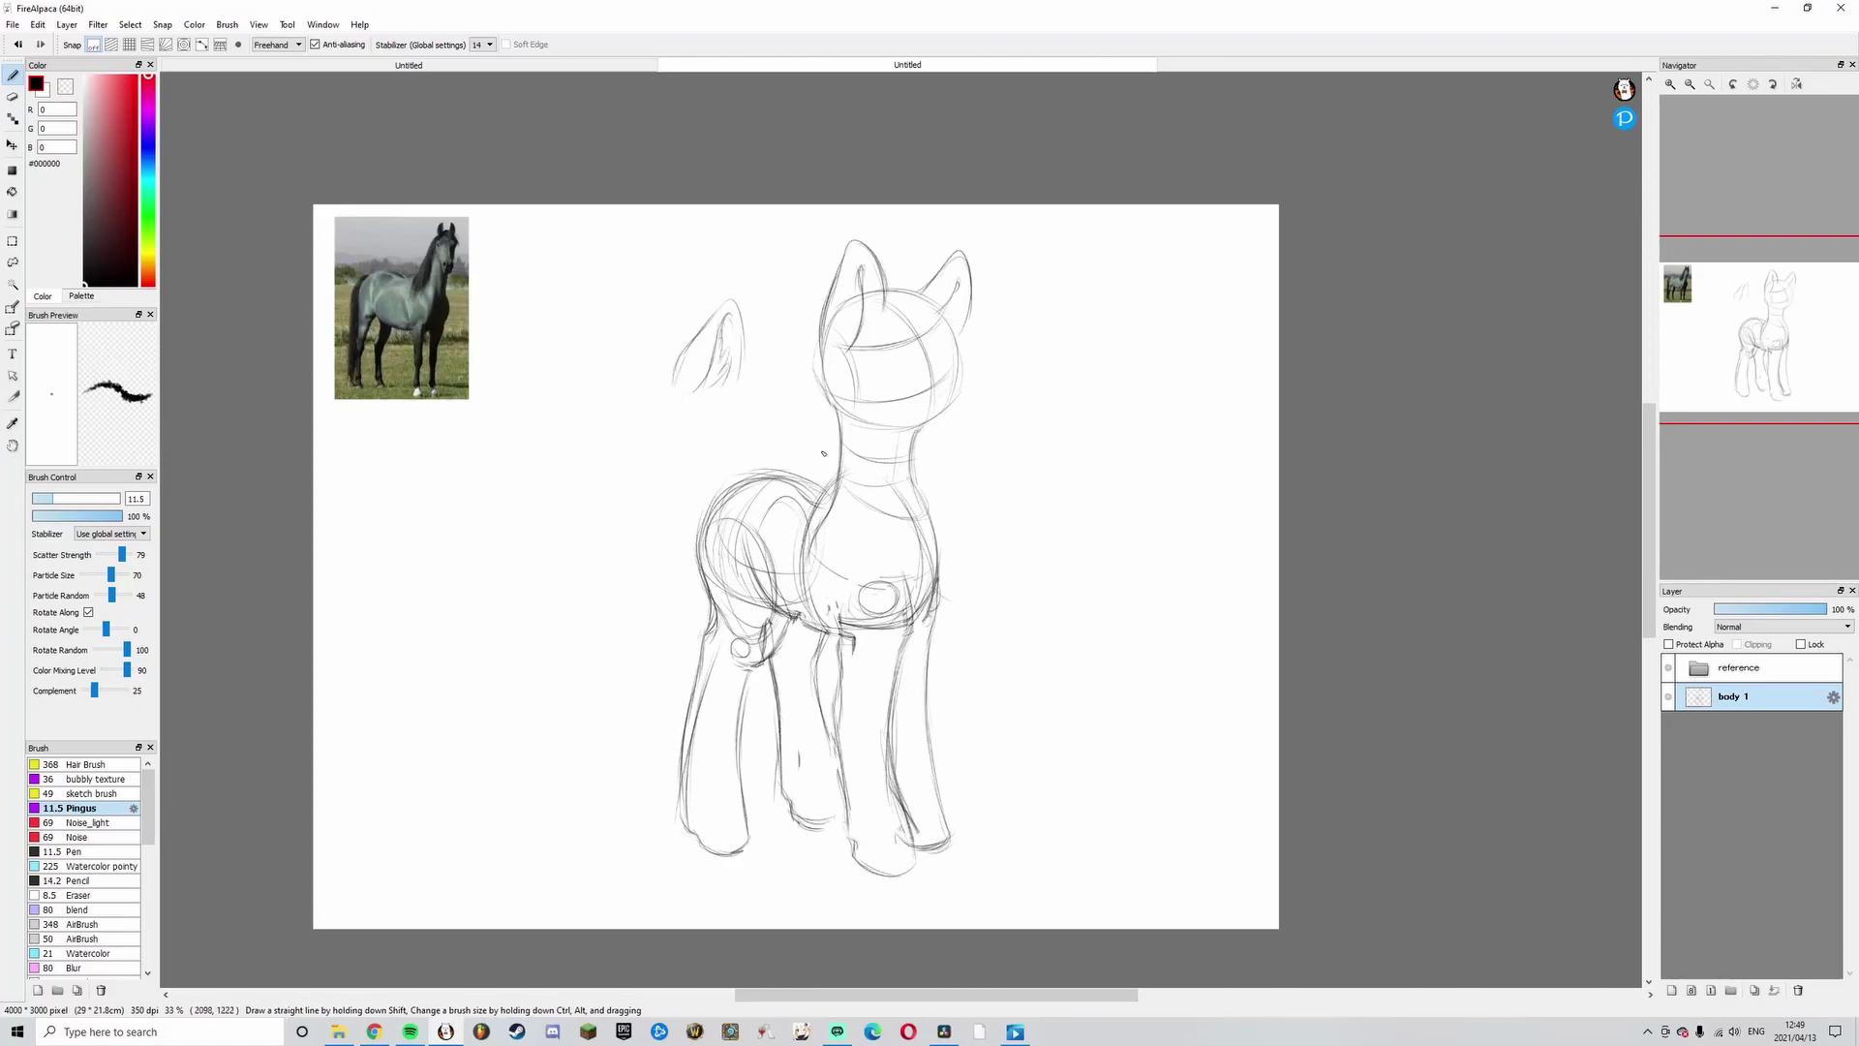
key("l")
mouse_move(741, 419)
left_mouse_down()
mouse_move(748, 296)
mouse_move(697, 283)
mouse_move(672, 383)
mouse_move(689, 414)
mouse_move(730, 405)
mouse_move(716, 411)
left_mouse_up()
key("Delete")
key("ctrl+d")
key("ctrl+d")
key("b")
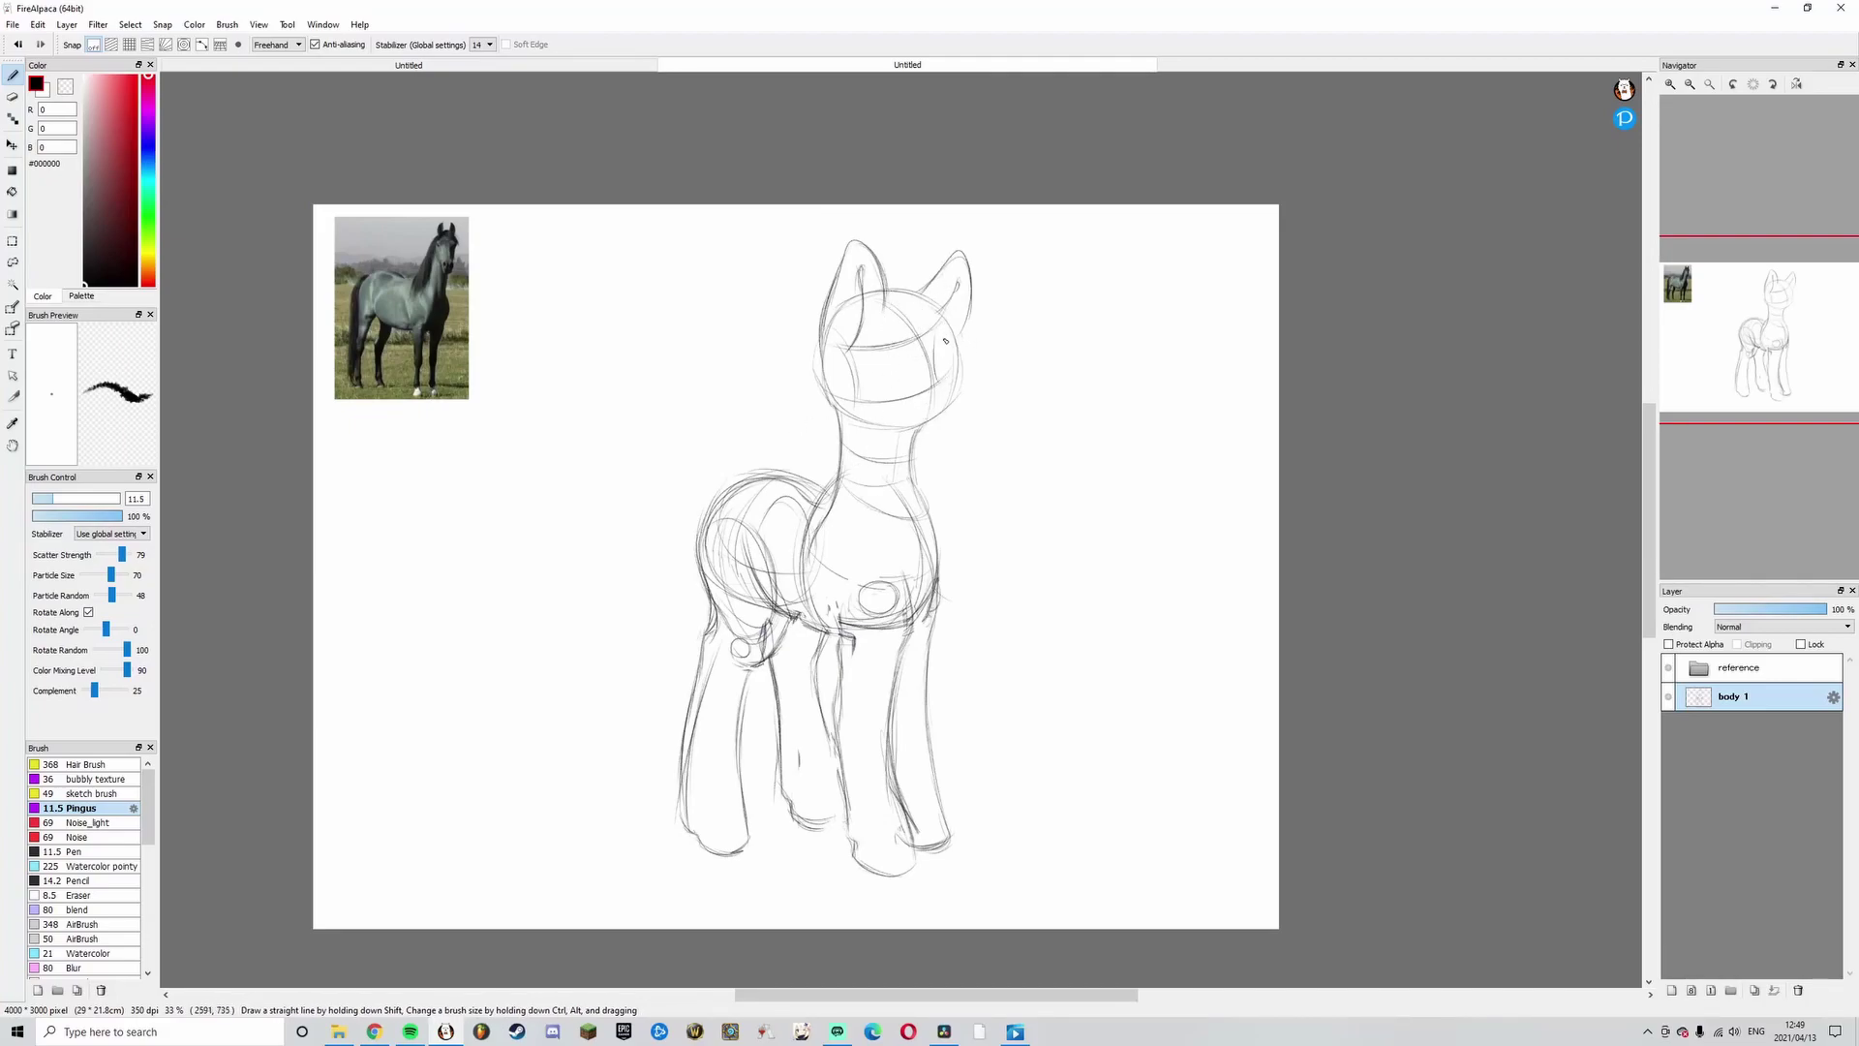
- Block in the far eye and near eye on the face, using the head's guide lines
left_click_drag(940, 337, 933, 376)
left_click_drag(866, 374, 896, 363)
key("ctrl+z")
key("ctrl+z")
left_click_drag(936, 383, 945, 349)
key("ctrl+z")
- Refine both eyes with round irises and upper lids, and add an eyebrow over the near eye
mouse_move(898, 369)
left_mouse_down()
mouse_move(868, 369)
mouse_move(895, 393)
mouse_move(880, 386)
mouse_move(941, 381)
left_mouse_up()
mouse_move(889, 367)
left_mouse_down()
mouse_move(887, 389)
mouse_move(946, 377)
mouse_move(905, 342)
mouse_move(938, 347)
mouse_move(913, 377)
mouse_move(895, 356)
mouse_move(943, 362)
left_mouse_up()
key("Down")
key("Down")
key("ctrl+z")
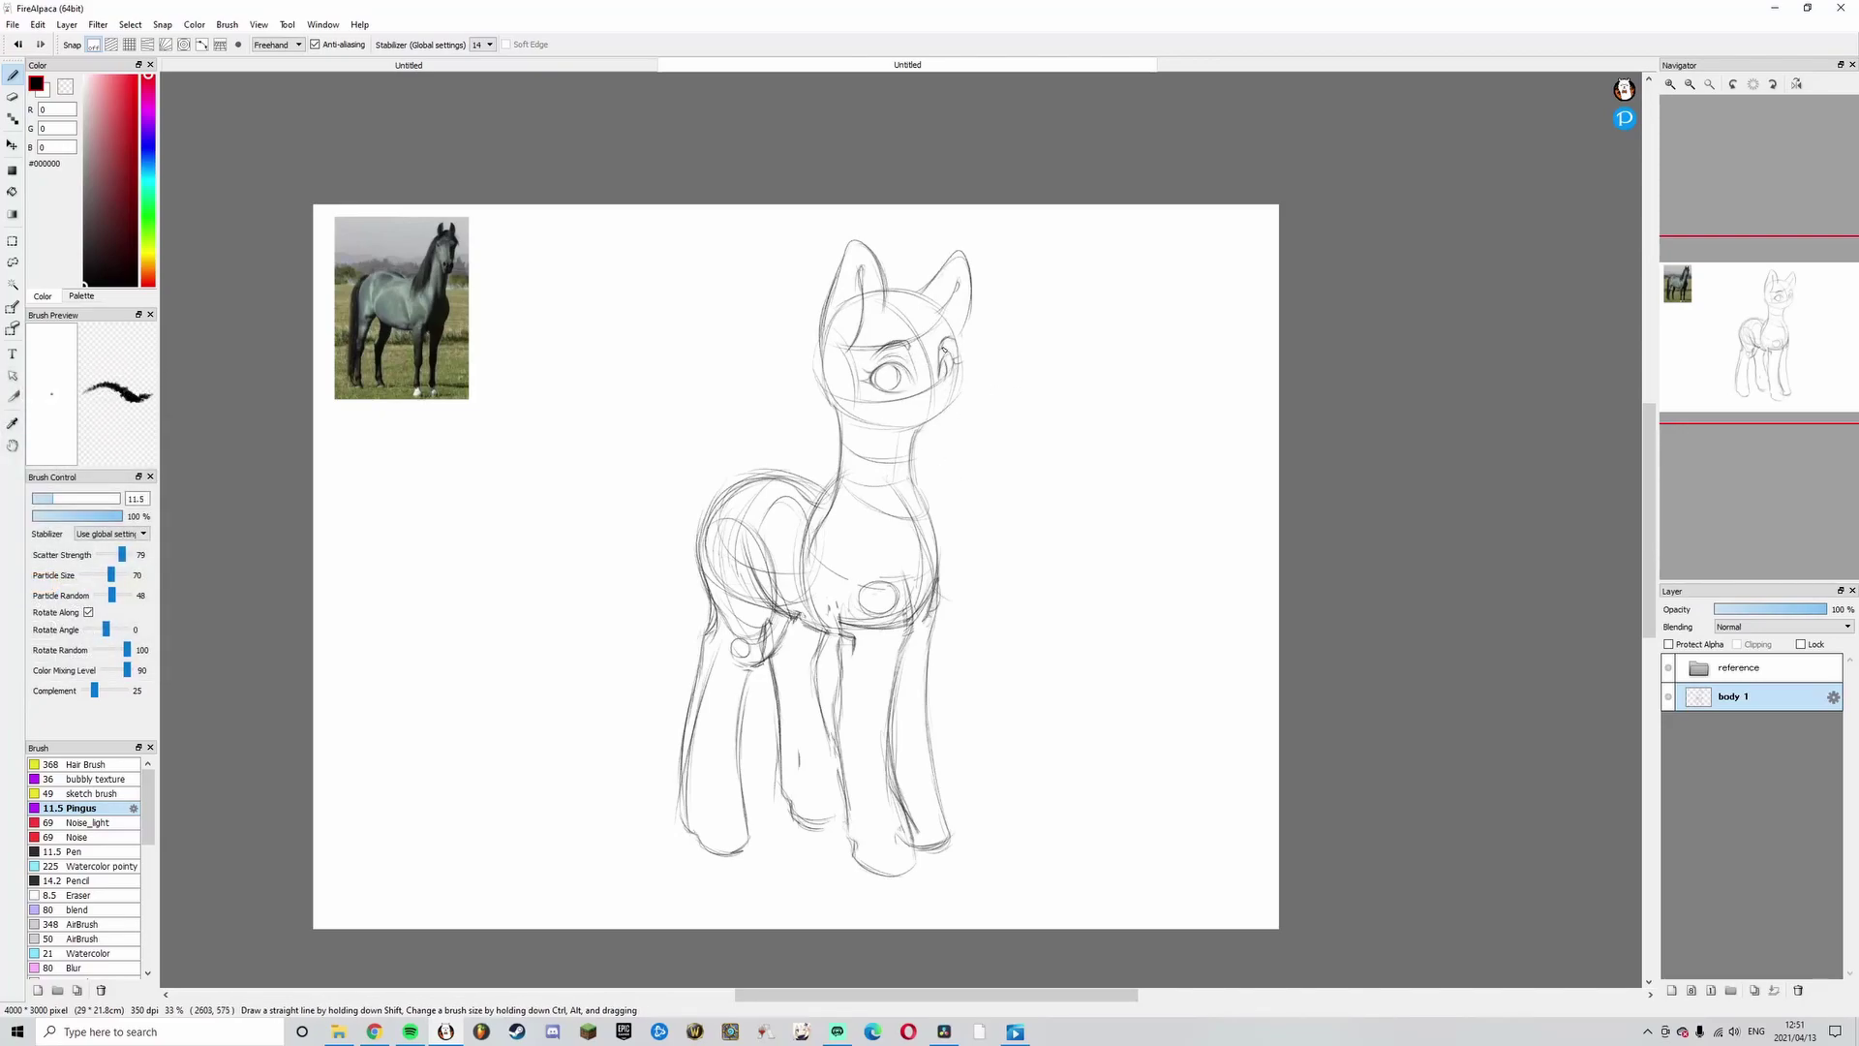
- Try small example strokes in the empty area beside the head, and undo them
key("ctrl+z")
mouse_move(1058, 323)
left_mouse_down()
mouse_move(1070, 357)
mouse_move(1046, 339)
mouse_move(1080, 314)
mouse_move(1065, 366)
left_mouse_up()
key("ctrl+z")
key("ctrl+z")
key("ctrl+z")
key("ctrl+z")
left_click_drag(1053, 359, 1087, 354)
key("ctrl+z")
key("ctrl+z")
key("ctrl+z")
- Sketch the short muzzle with nostril and smile, and reinforce the outline at the back of the head
left_click_drag(959, 365, 954, 341)
key("ctrl+z")
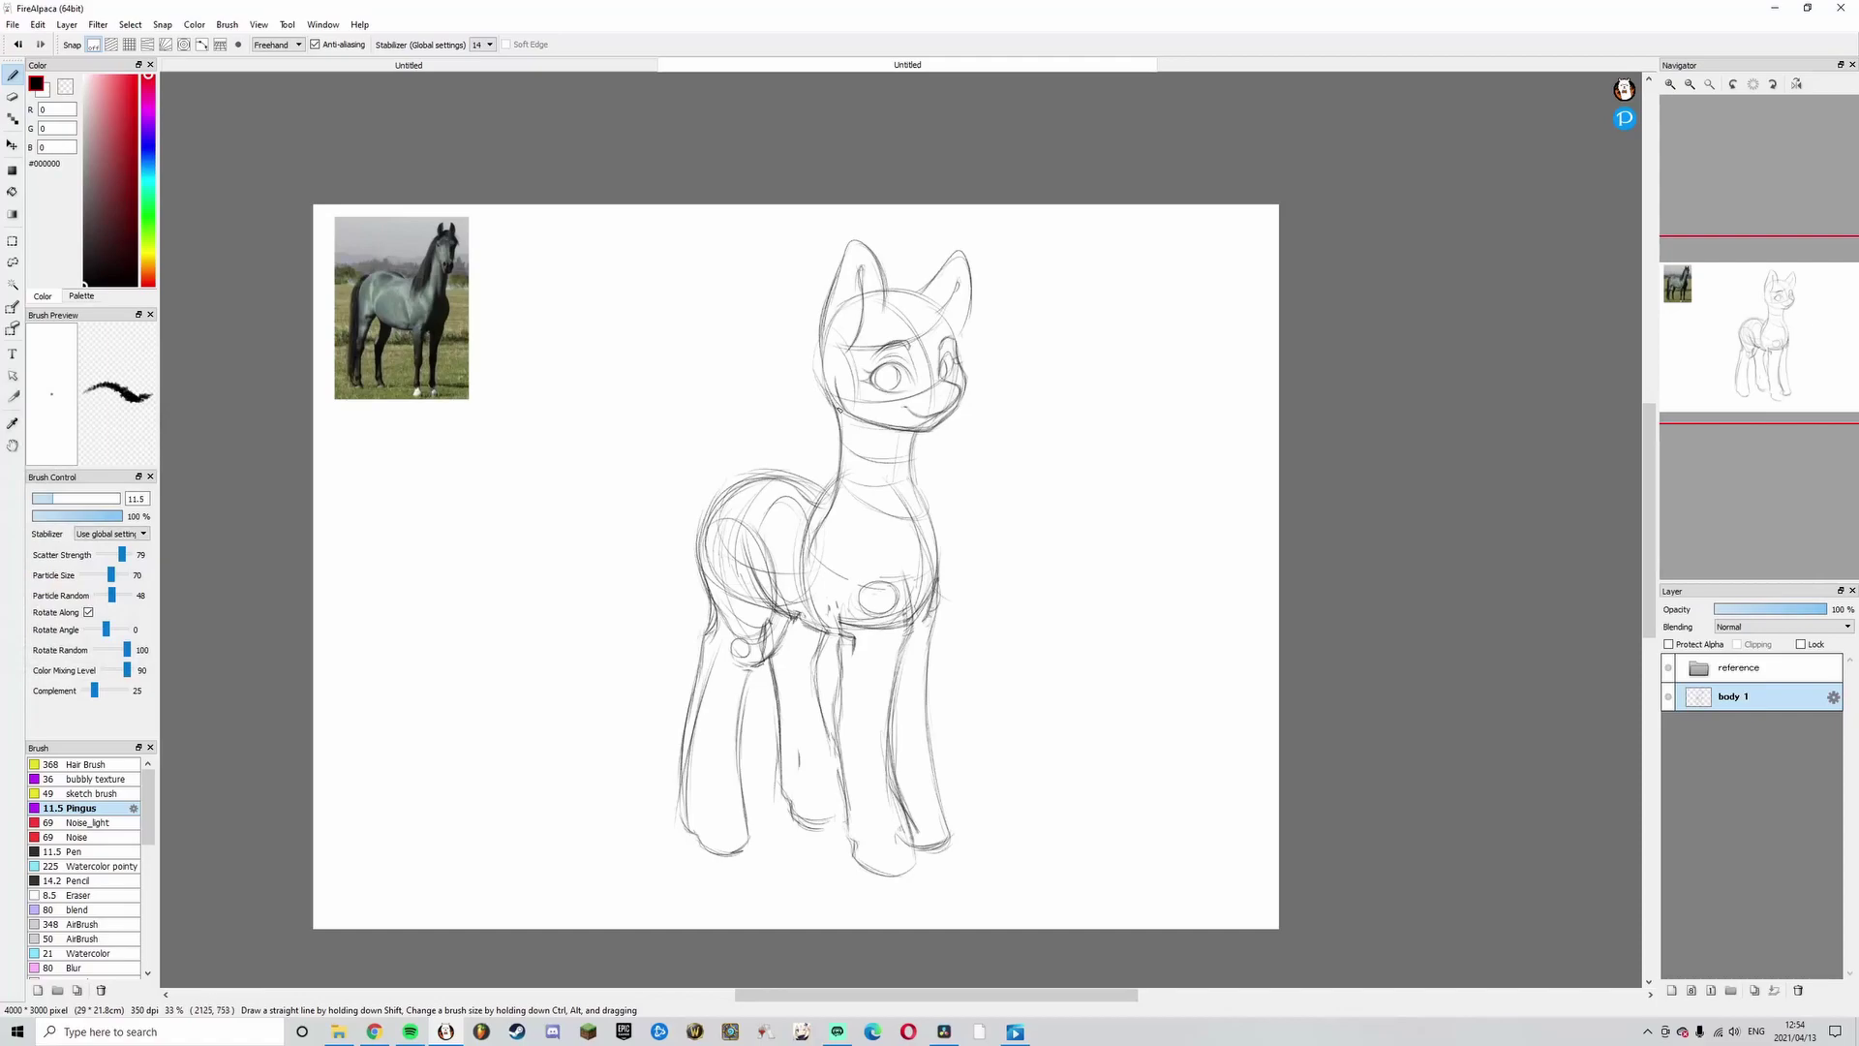
left_click_drag(821, 366, 827, 392)
- Lasso the far ear, rotate it upright, and move it closer to the near ear
key("l")
mouse_move(1009, 259)
left_mouse_down()
mouse_move(917, 257)
mouse_move(917, 284)
mouse_move(1001, 345)
mouse_move(968, 281)
mouse_move(1019, 248)
mouse_move(1012, 235)
mouse_move(963, 262)
mouse_move(1028, 235)
mouse_move(964, 266)
left_mouse_up()
key("ctrl+t")
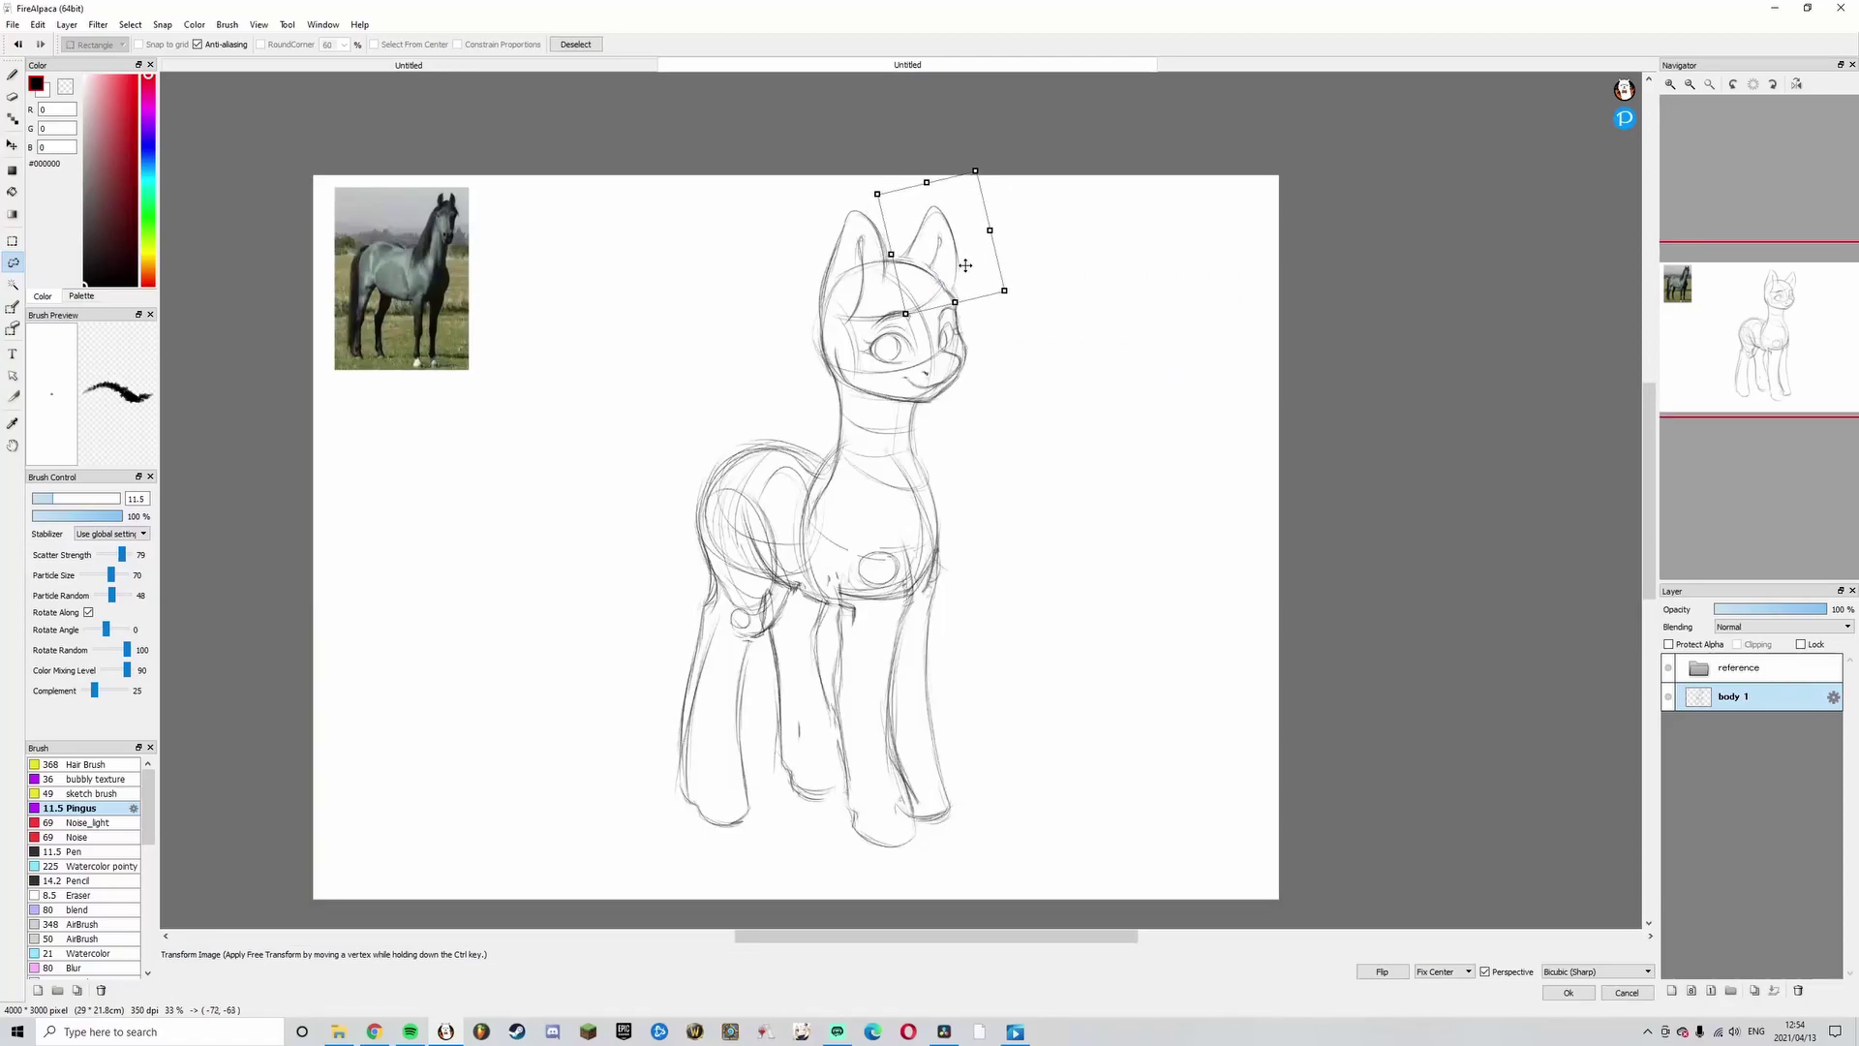
left_click(1569, 993)
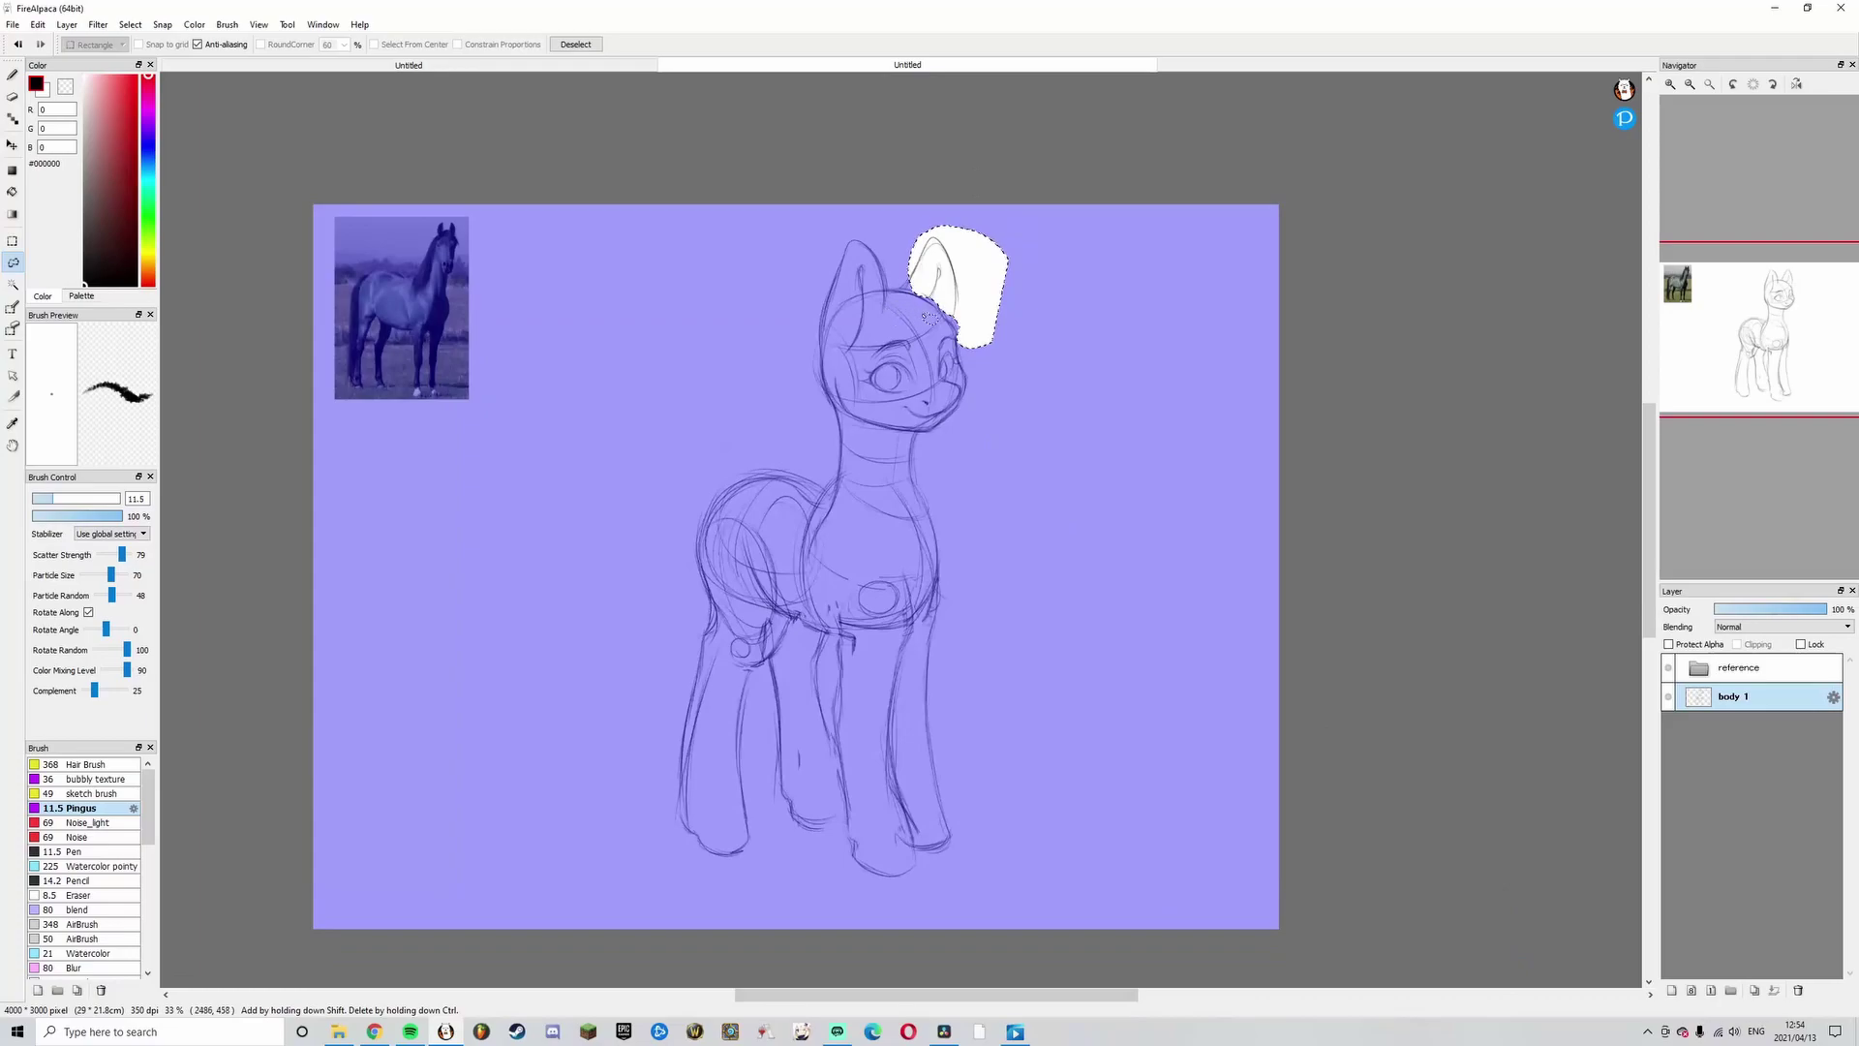
key("ctrl+d")
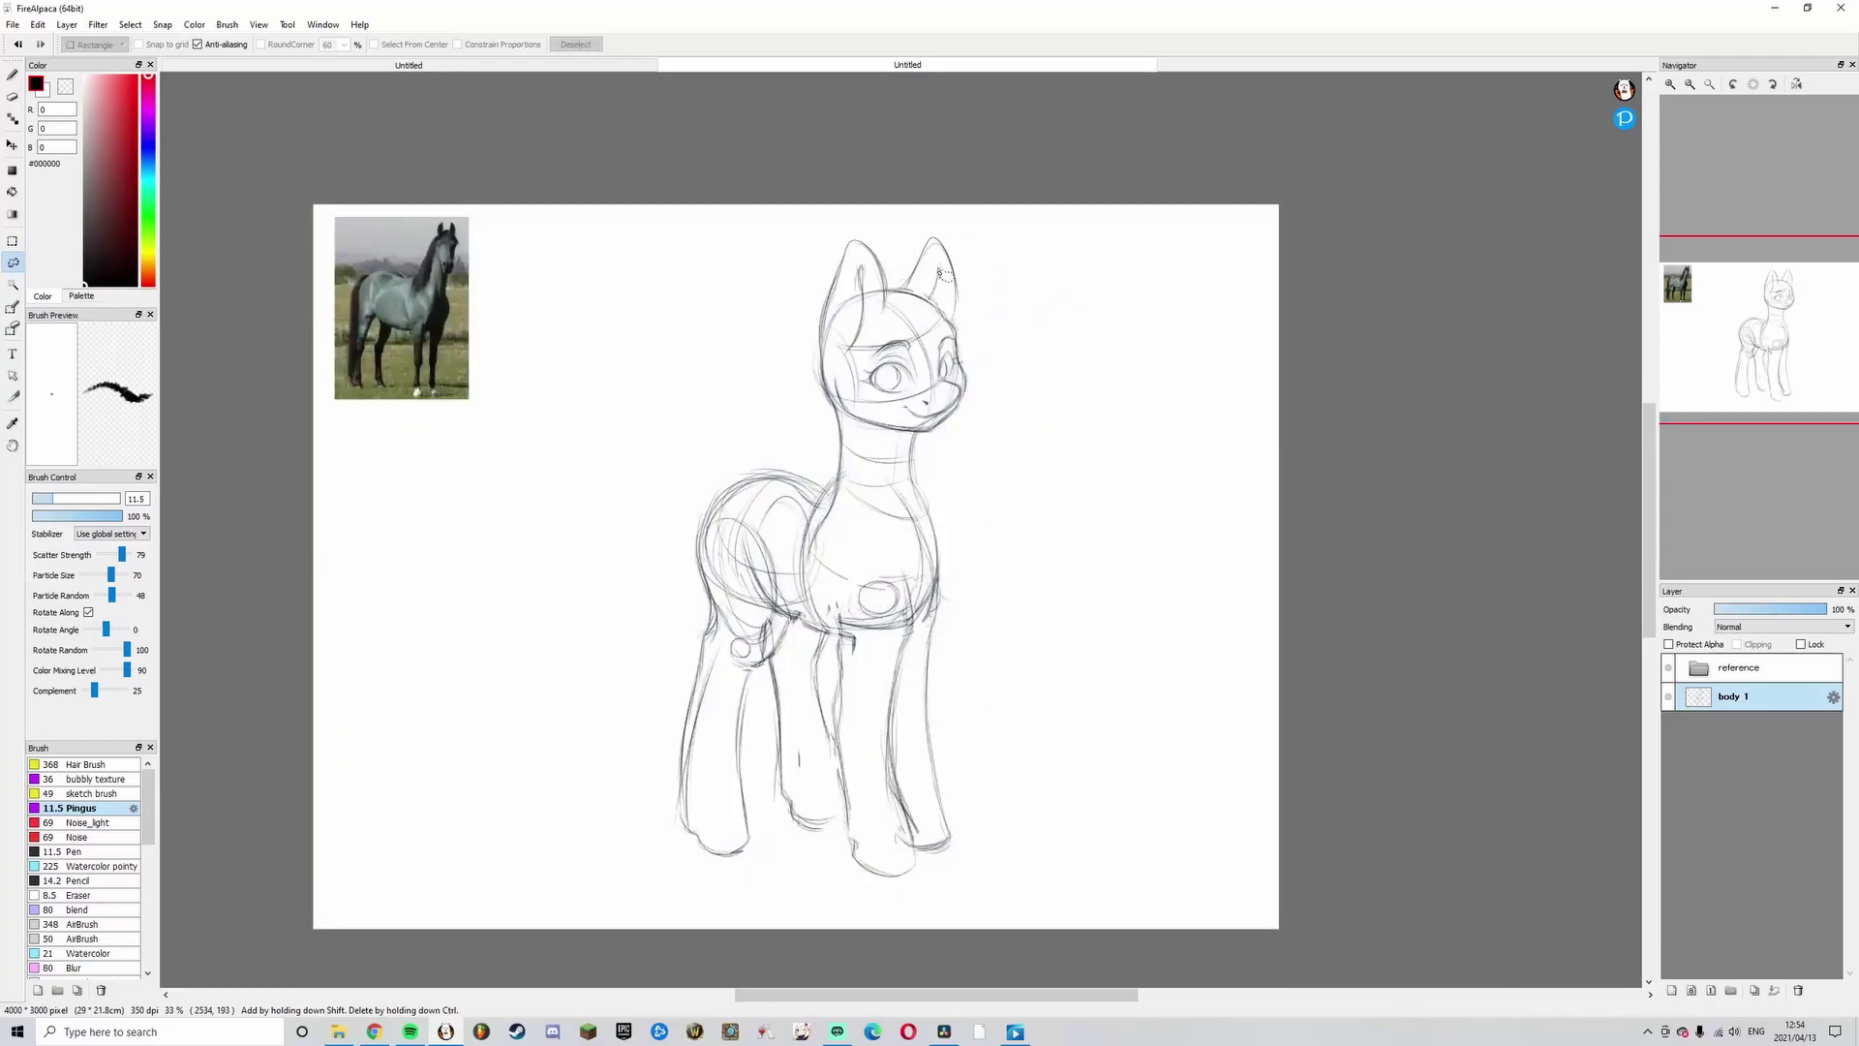
- Lasso and clear the far ear's inner line, and redraw it with a short stroke
left_click_drag(938, 295, 944, 297)
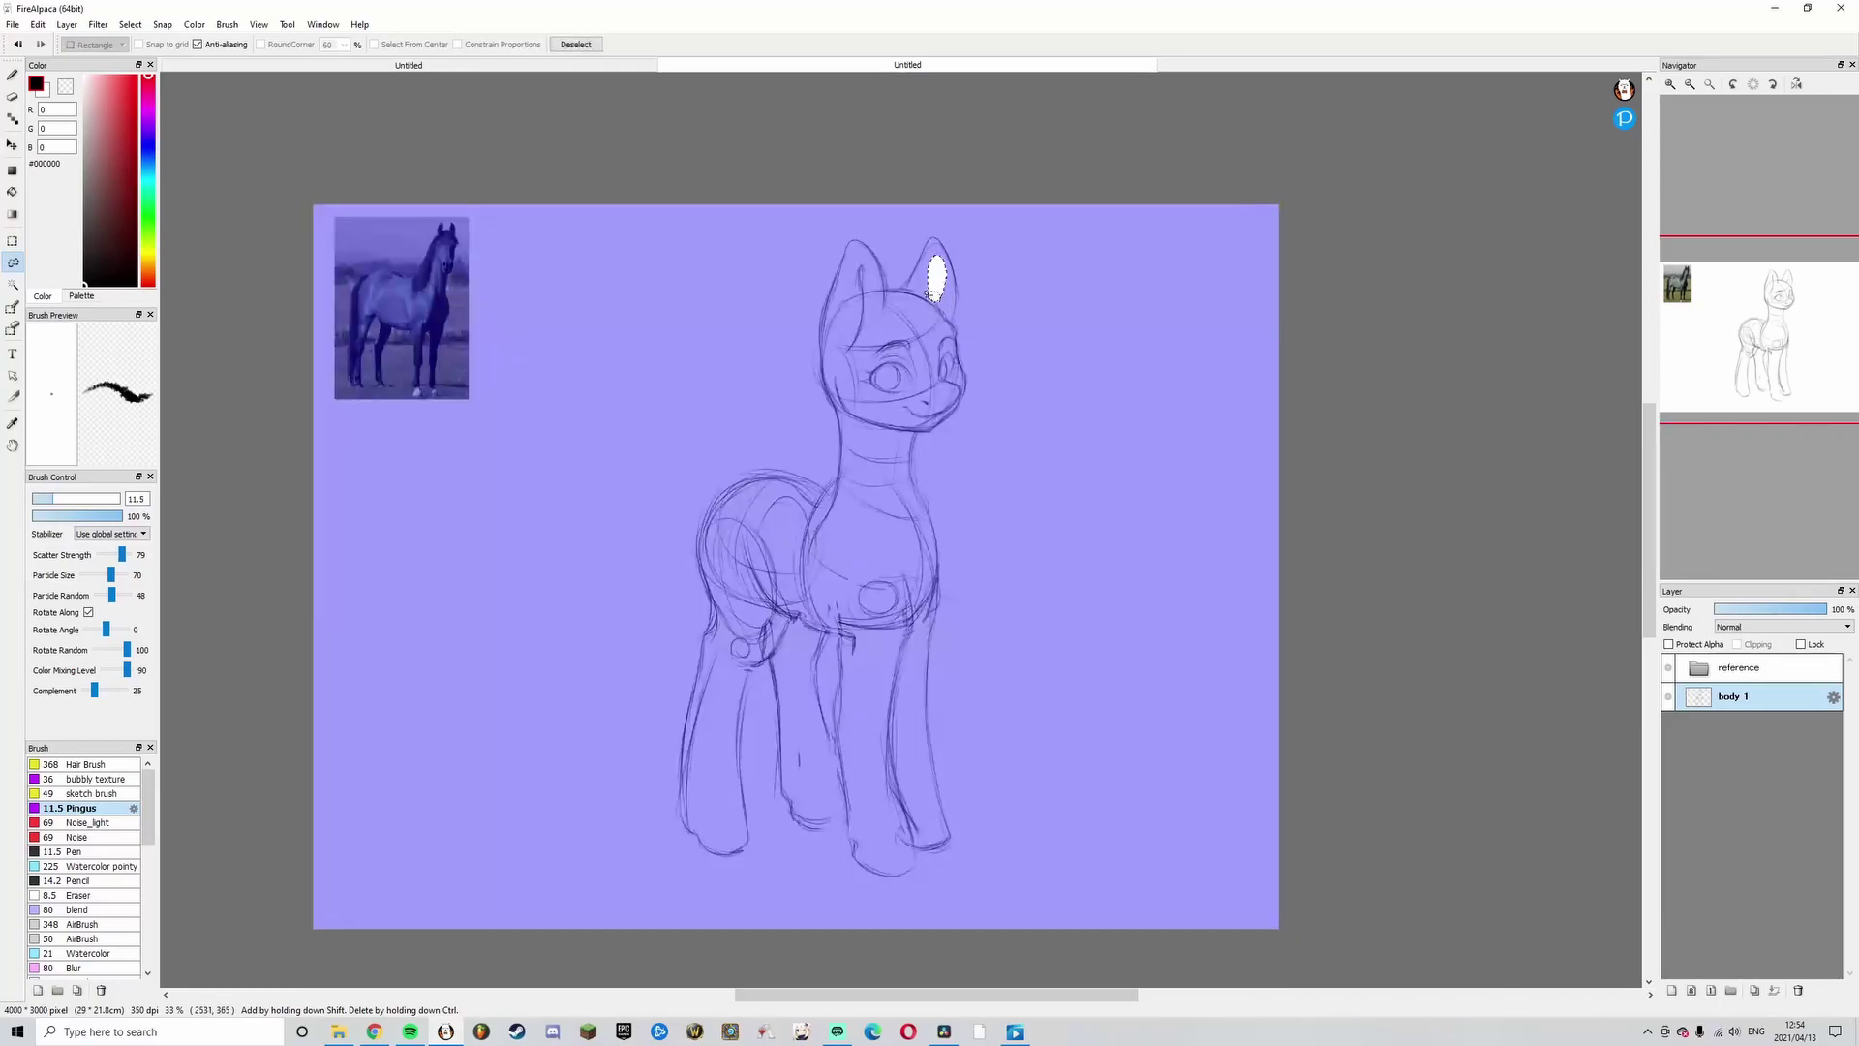
key("ctrl+d")
key("b")
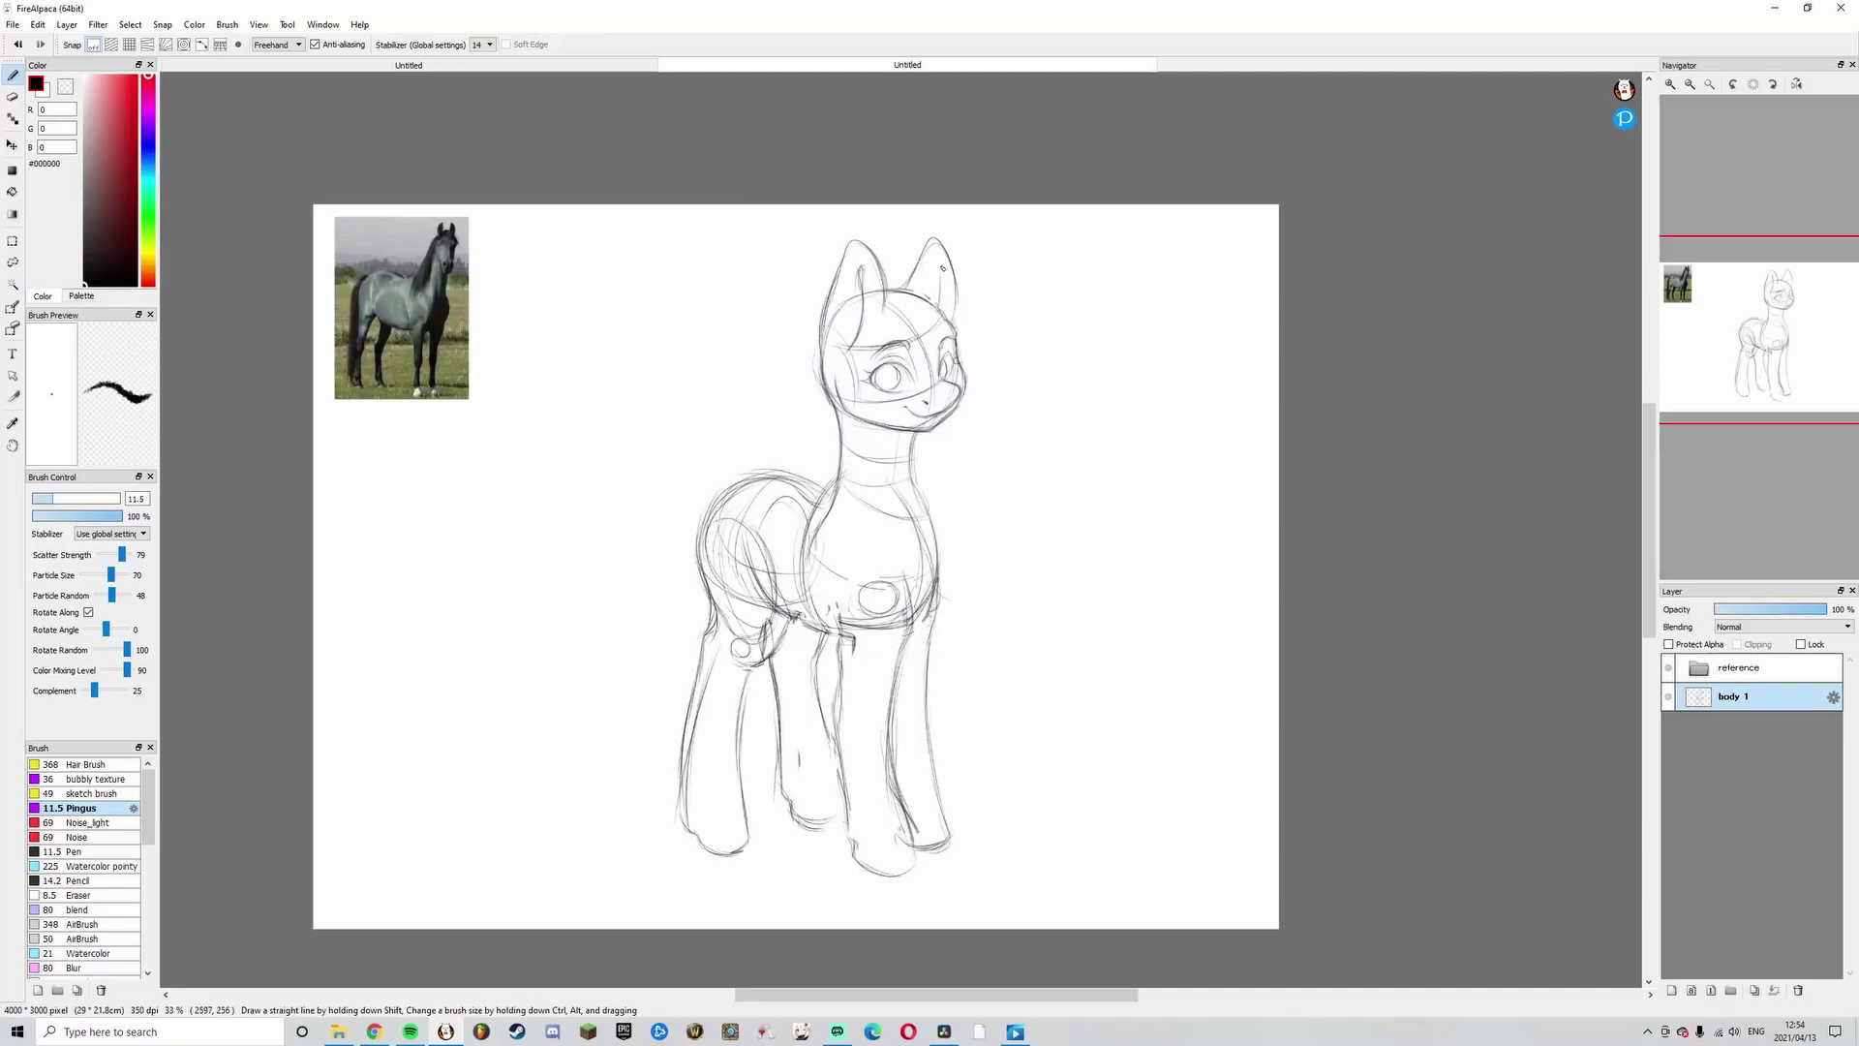
left_click_drag(942, 267, 945, 280)
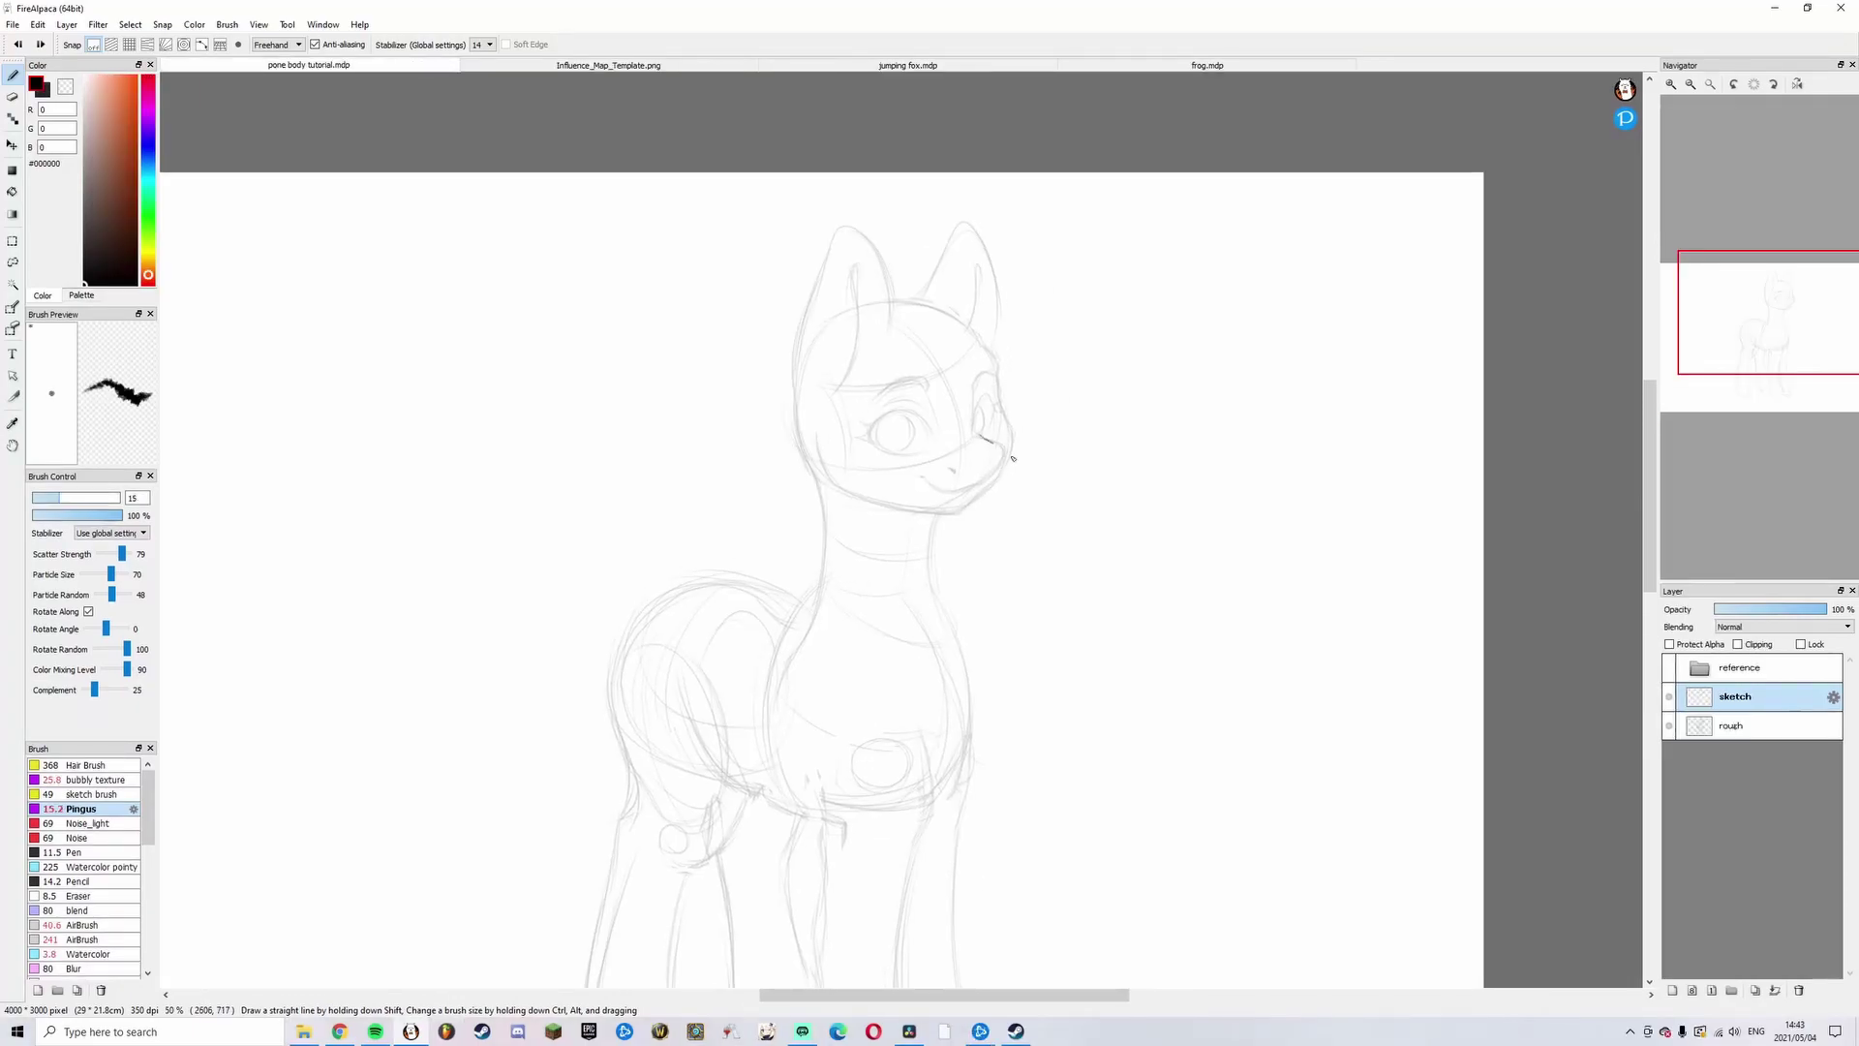
- Trace the muzzle, smile and far eye over the rough in dark lines on the sketch layer, with the brush at size 11.5
mouse_move(932, 486)
left_mouse_down()
mouse_move(1007, 448)
mouse_move(917, 474)
mouse_move(993, 368)
mouse_move(977, 437)
mouse_move(999, 387)
mouse_move(1004, 411)
left_mouse_up()
key("ctrl+z")
key("h")
key("z")
key("z")
key("h")
key("ctrl+z")
key("ctrl+z")
key("h")
- Trace the forehead curve, the jawline and the back of the neck in clean dark lines
mouse_move(795, 455)
left_mouse_down()
mouse_move(808, 411)
mouse_move(916, 301)
left_mouse_up()
mouse_move(849, 505)
left_mouse_down()
mouse_move(826, 494)
mouse_move(900, 508)
mouse_move(819, 434)
mouse_move(824, 595)
left_mouse_up()
key("ctrl+z")
key("h")
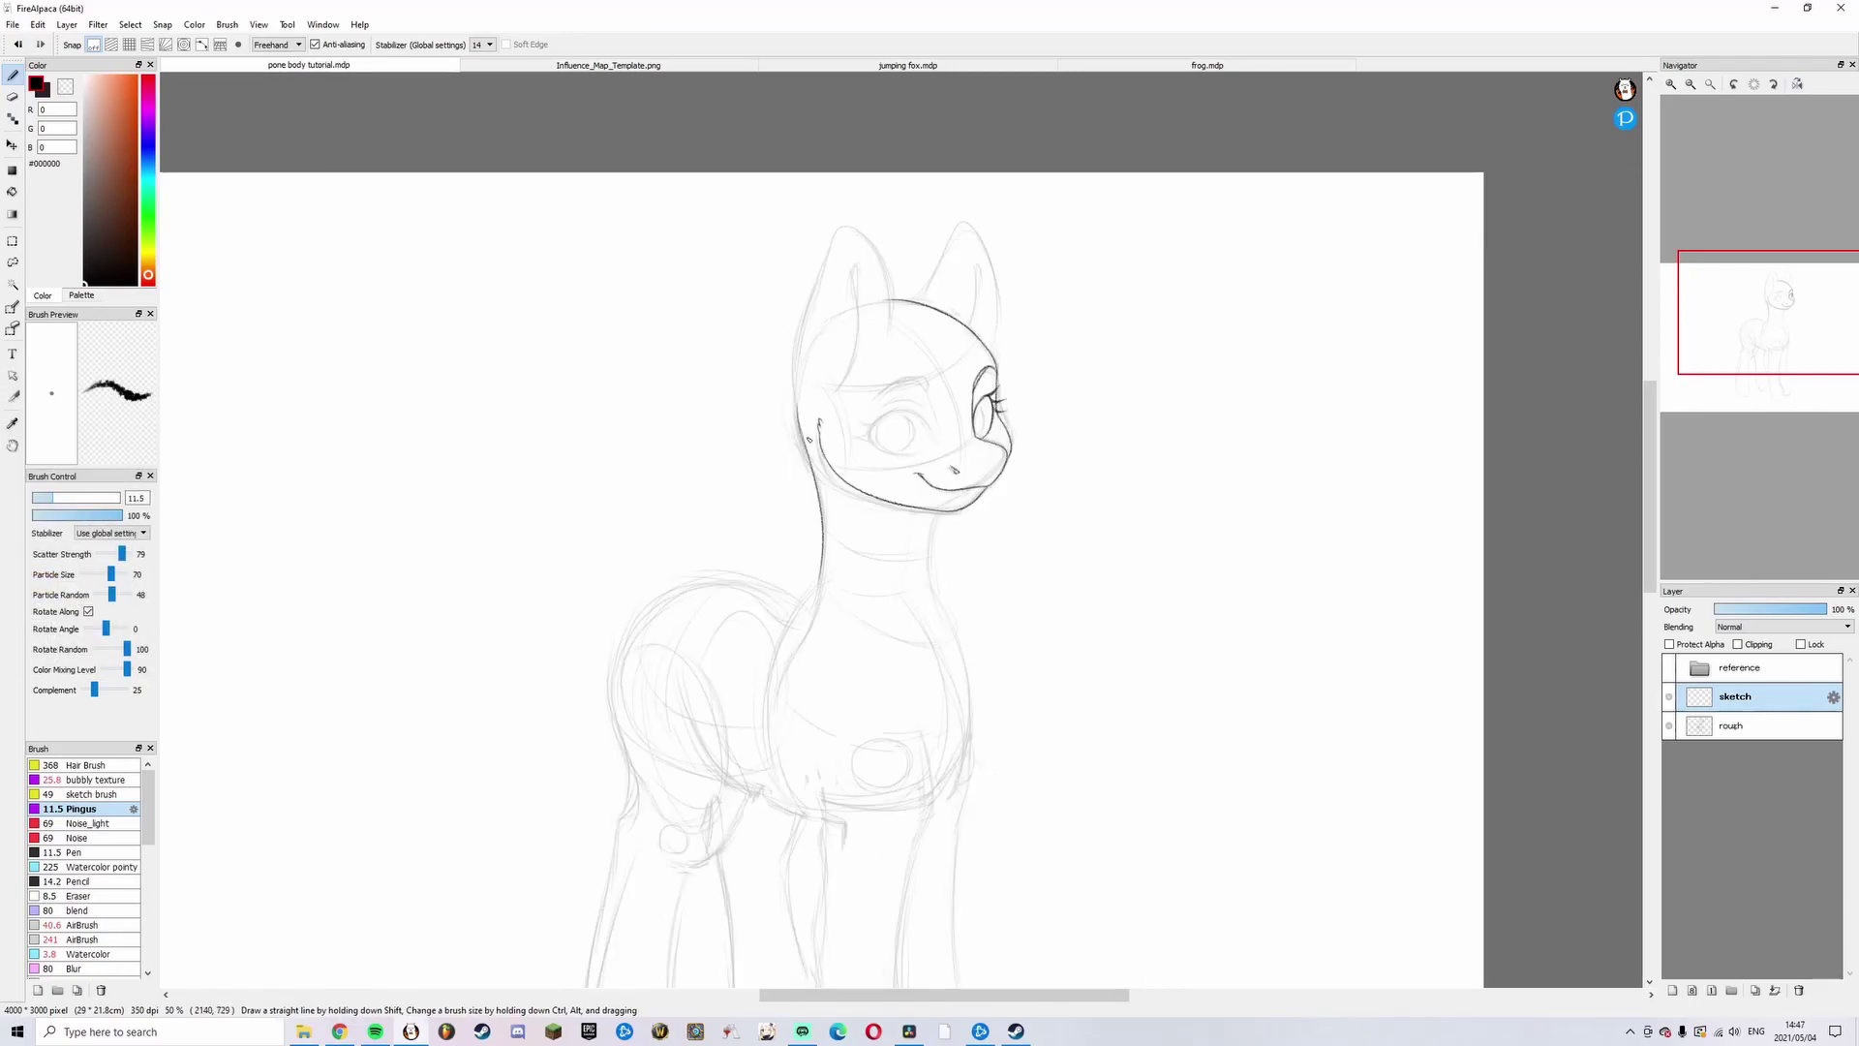
- Trace the back of the head and both pointed ears with their inner lines, making them slightly shorter than the rough
left_click_drag(797, 431, 848, 246)
left_click_drag(888, 337, 848, 244)
left_click_drag(835, 392, 860, 266)
key("ctrl+z")
key("h")
key("ctrl+z")
mouse_move(963, 376)
left_mouse_down()
mouse_move(936, 289)
mouse_move(968, 319)
left_mouse_up()
key("h")
- Draw the near eye with its lid and lashes, and thick tapered eyebrows above both eyes
left_click(1668, 725)
key("z")
left_click(1668, 725)
mouse_move(982, 242)
left_mouse_down()
mouse_move(1052, 279)
mouse_move(1037, 207)
left_mouse_up()
mouse_move(925, 351)
left_mouse_down()
mouse_move(968, 315)
mouse_move(986, 335)
mouse_move(1054, 306)
mouse_move(974, 318)
mouse_move(1029, 356)
left_mouse_up()
key("h")
mouse_move(840, 352)
left_mouse_down()
mouse_move(844, 404)
mouse_move(876, 378)
left_mouse_up()
key("ctrl+z")
mouse_move(862, 356)
left_mouse_down()
mouse_move(884, 364)
mouse_move(878, 342)
left_mouse_up()
mouse_move(868, 360)
left_mouse_down()
mouse_move(898, 359)
mouse_move(896, 377)
mouse_move(815, 386)
left_mouse_up()
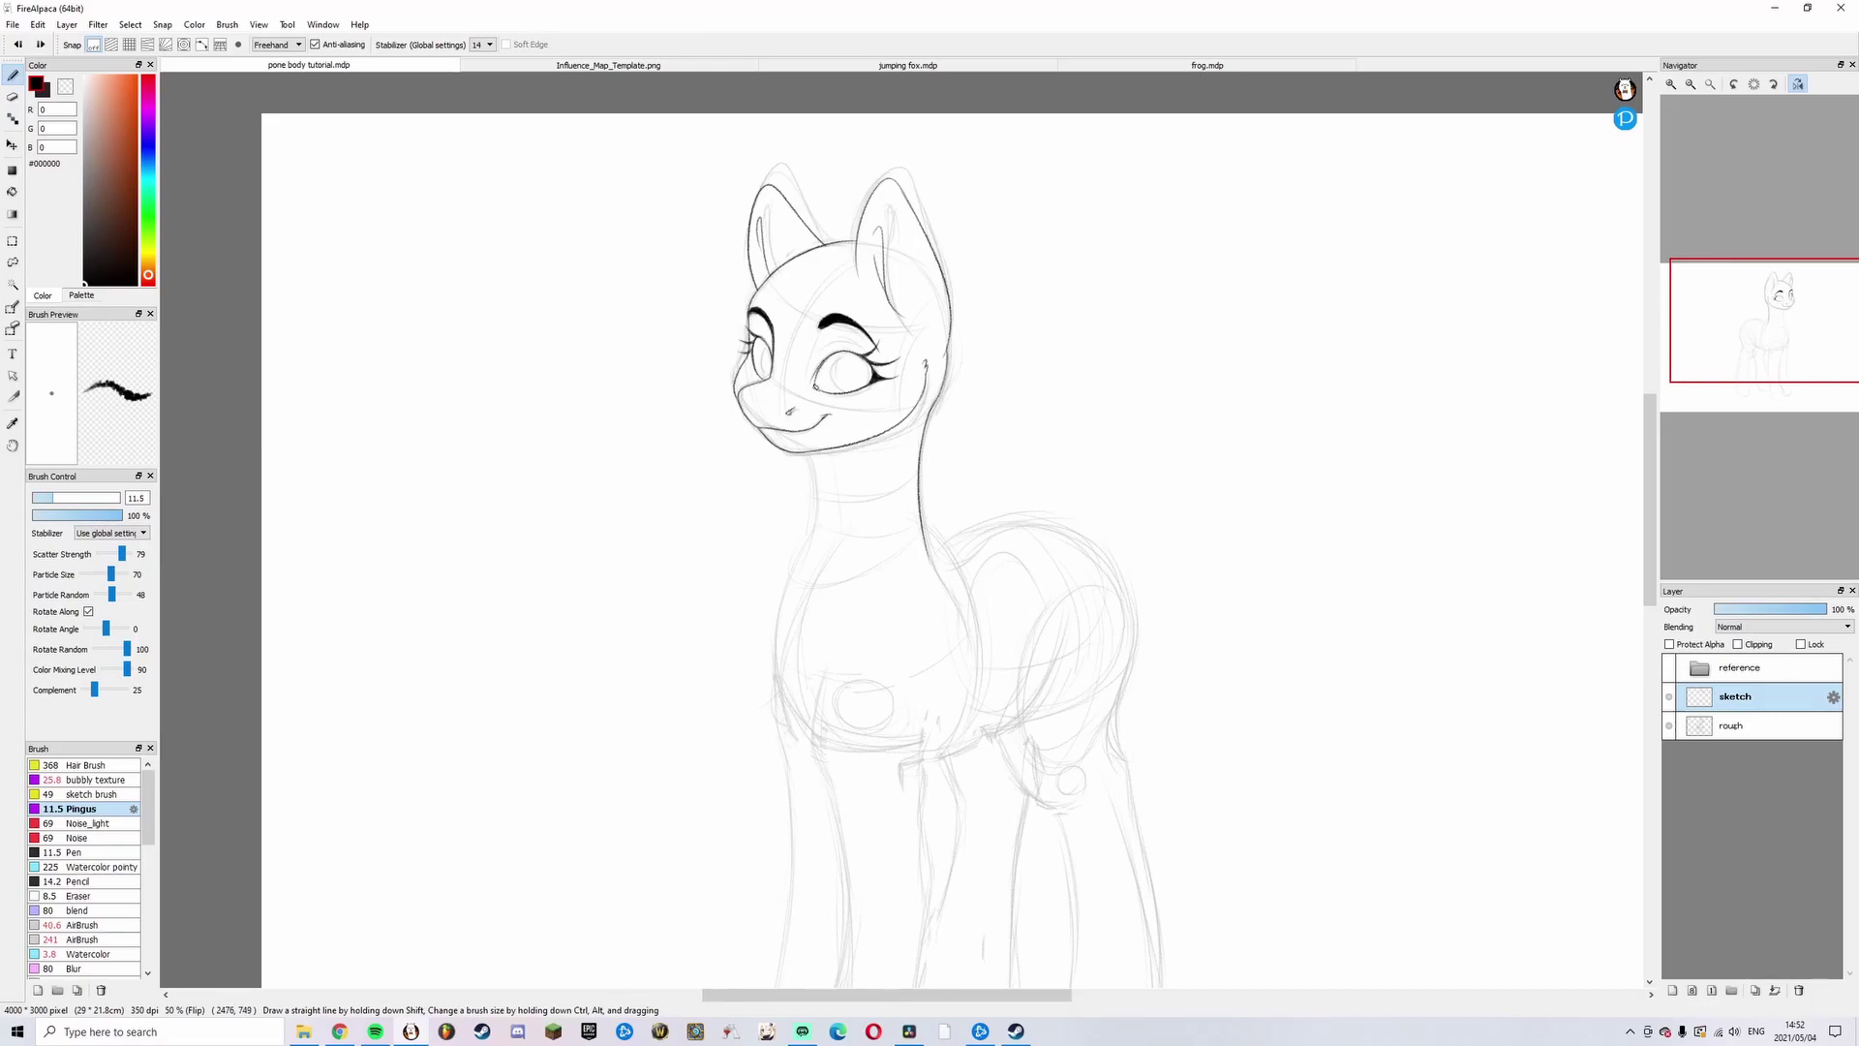
- Hide the rough layer and add a new layer above the sketch layer
key("h")
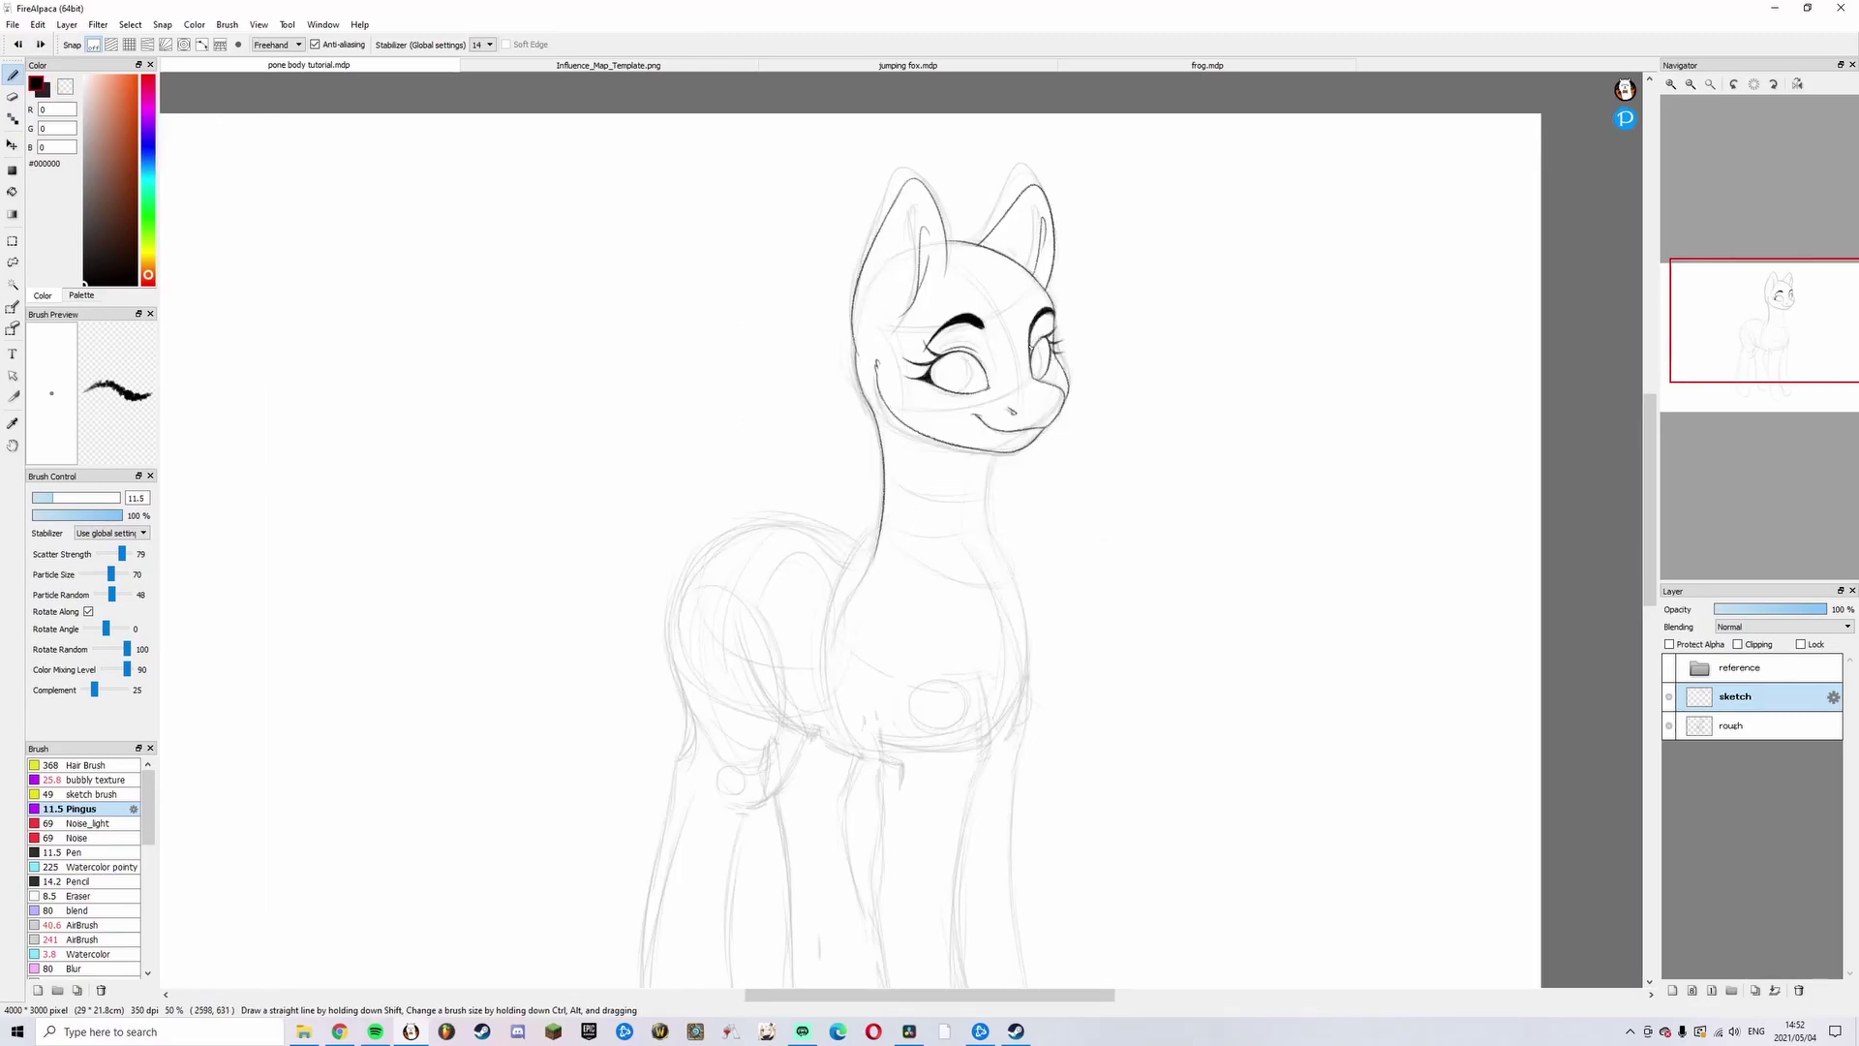
left_click(1668, 725)
key("h")
left_click(1672, 990)
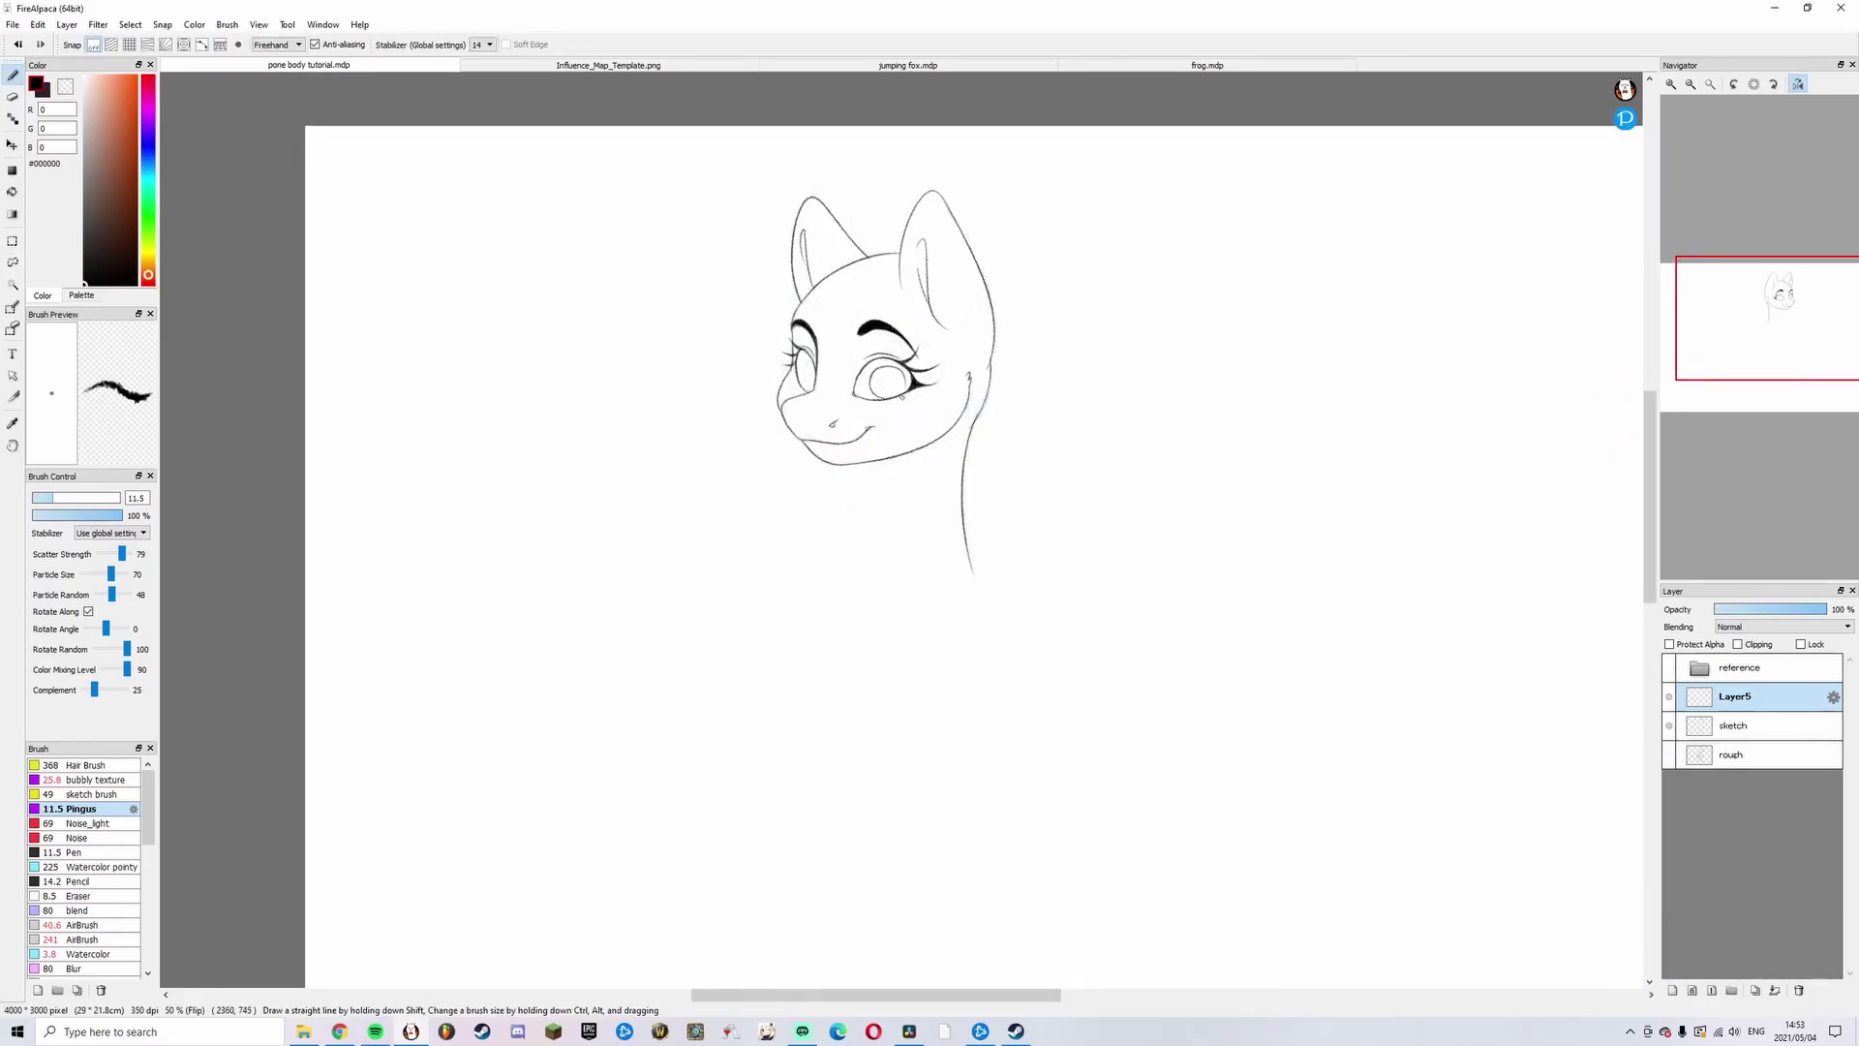
key("h")
key("h")
- Draw the irises and solid black pupils in both eyes, and cut highlights out of the pupils with the transparent colour
mouse_move(811, 361)
left_mouse_down()
mouse_move(813, 401)
mouse_move(809, 380)
left_mouse_up()
scroll(810, 377, "up", 1)
key("ctrl+z")
key("h")
left_click_drag(1095, 356, 1095, 377)
mouse_move(976, 383)
left_mouse_down()
mouse_move(984, 354)
mouse_move(997, 393)
left_mouse_up()
left_click(65, 86)
left_click(988, 368)
key("h")
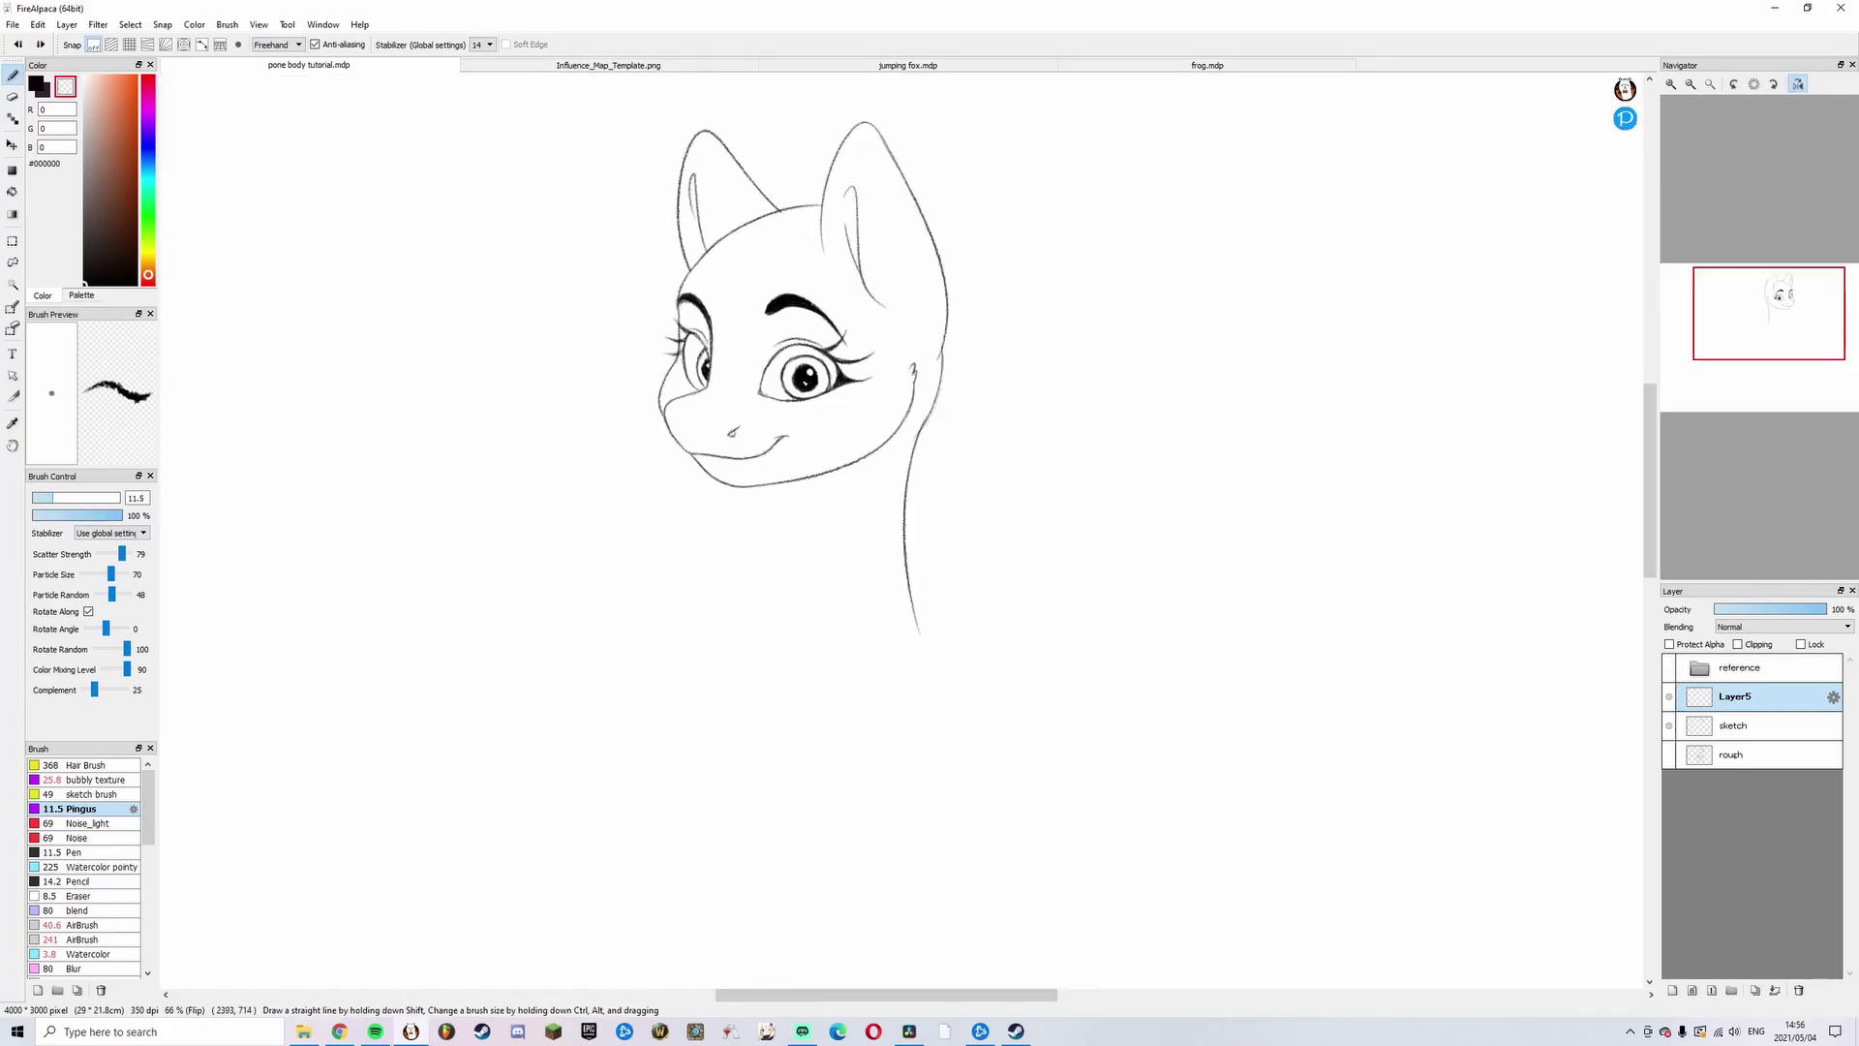
- Show the rough layer again and trace the front of the neck down around the chest, with a diagonal muscle line on the neck
scroll(770, 285, "down", 1)
key("h")
left_click(1668, 754)
key("z")
left_click_drag(986, 411, 985, 686)
key("ctrl+z")
left_click_drag(986, 472, 978, 693)
left_click_drag(989, 414, 986, 484)
key("ctrl+z")
left_click_drag(990, 412, 988, 503)
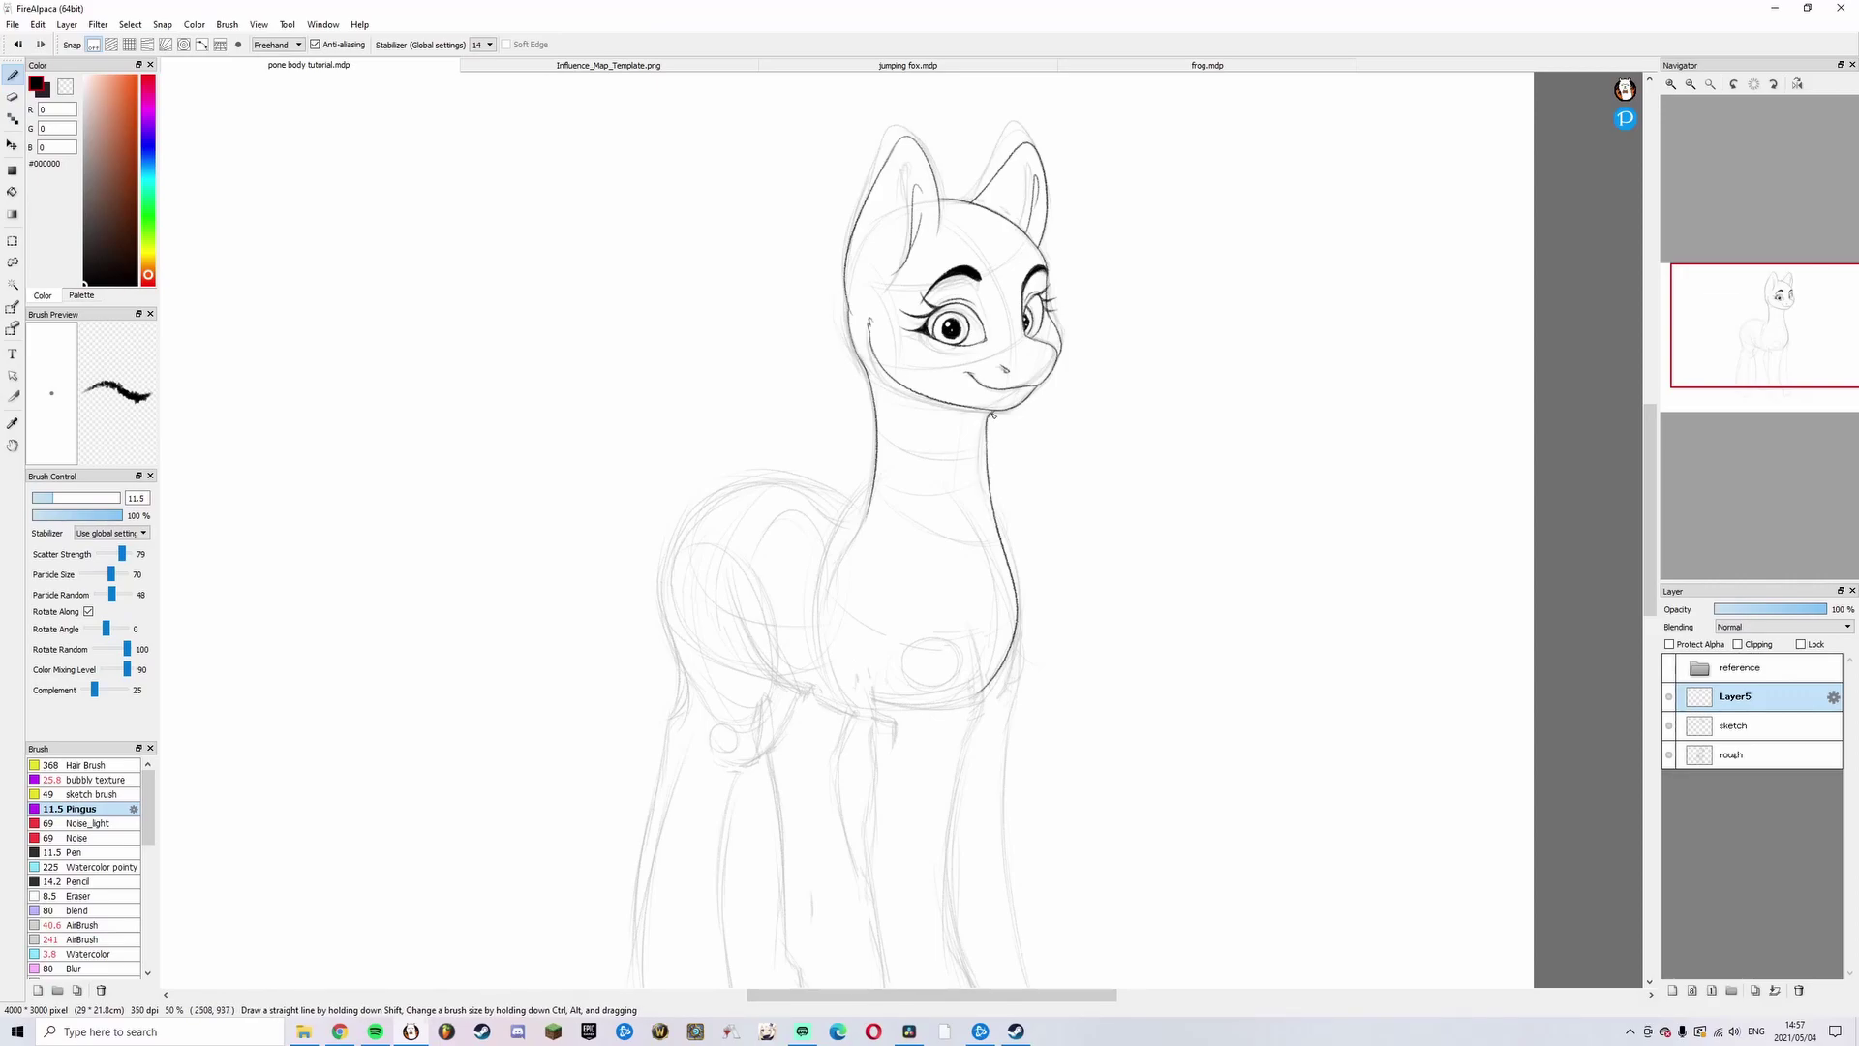
key("h")
key("h")
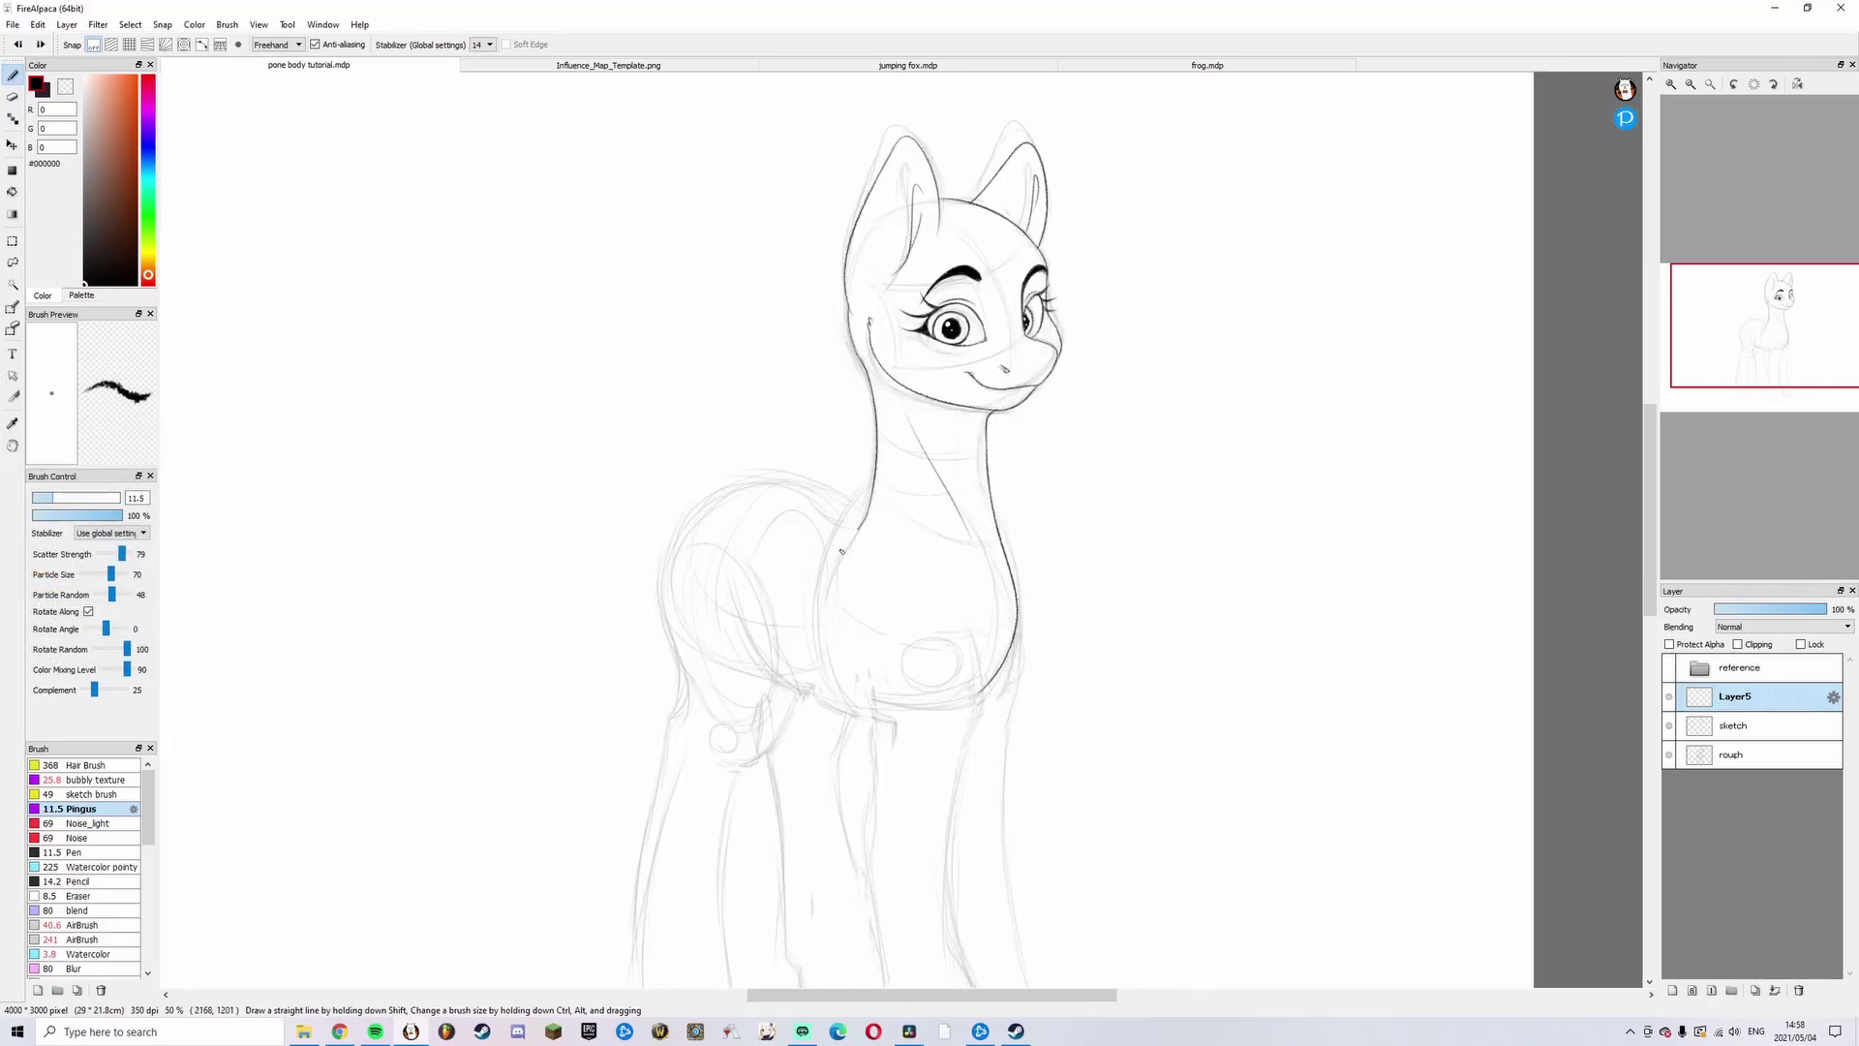
- Trace the shoulder line at the base of the neck and the curve of the back over the rump
left_click_drag(842, 550, 868, 512)
key("h")
left_click_drag(917, 489, 1032, 434)
key("ctrl+z")
left_click_drag(913, 484, 1107, 596)
key("h")
- Trace the rear edge of the rump down the near hind leg and around the bottom of its hoof
mouse_move(718, 476)
left_mouse_down()
mouse_move(699, 678)
mouse_move(683, 553)
left_mouse_up()
key("ctrl+z")
left_click_drag(684, 558, 657, 852)
mouse_move(727, 641)
left_mouse_down()
mouse_move(763, 850)
mouse_move(655, 769)
left_mouse_up()
key("ctrl+z")
left_click_drag(659, 848, 724, 898)
key("h")
mouse_move(1105, 895)
left_mouse_down()
mouse_move(1052, 886)
mouse_move(1099, 898)
left_mouse_up()
key("ctrl+z")
- Trace both sides of the near foreleg, the belly line running up into the thigh, and the curve at the hind knee
left_click_drag(820, 483, 836, 797)
left_click_drag(926, 532, 909, 855)
left_click_drag(930, 515, 919, 602)
mouse_move(1058, 421)
left_mouse_down()
mouse_move(970, 542)
mouse_move(924, 549)
left_mouse_up()
left_click_drag(995, 536, 1069, 607)
key("h")
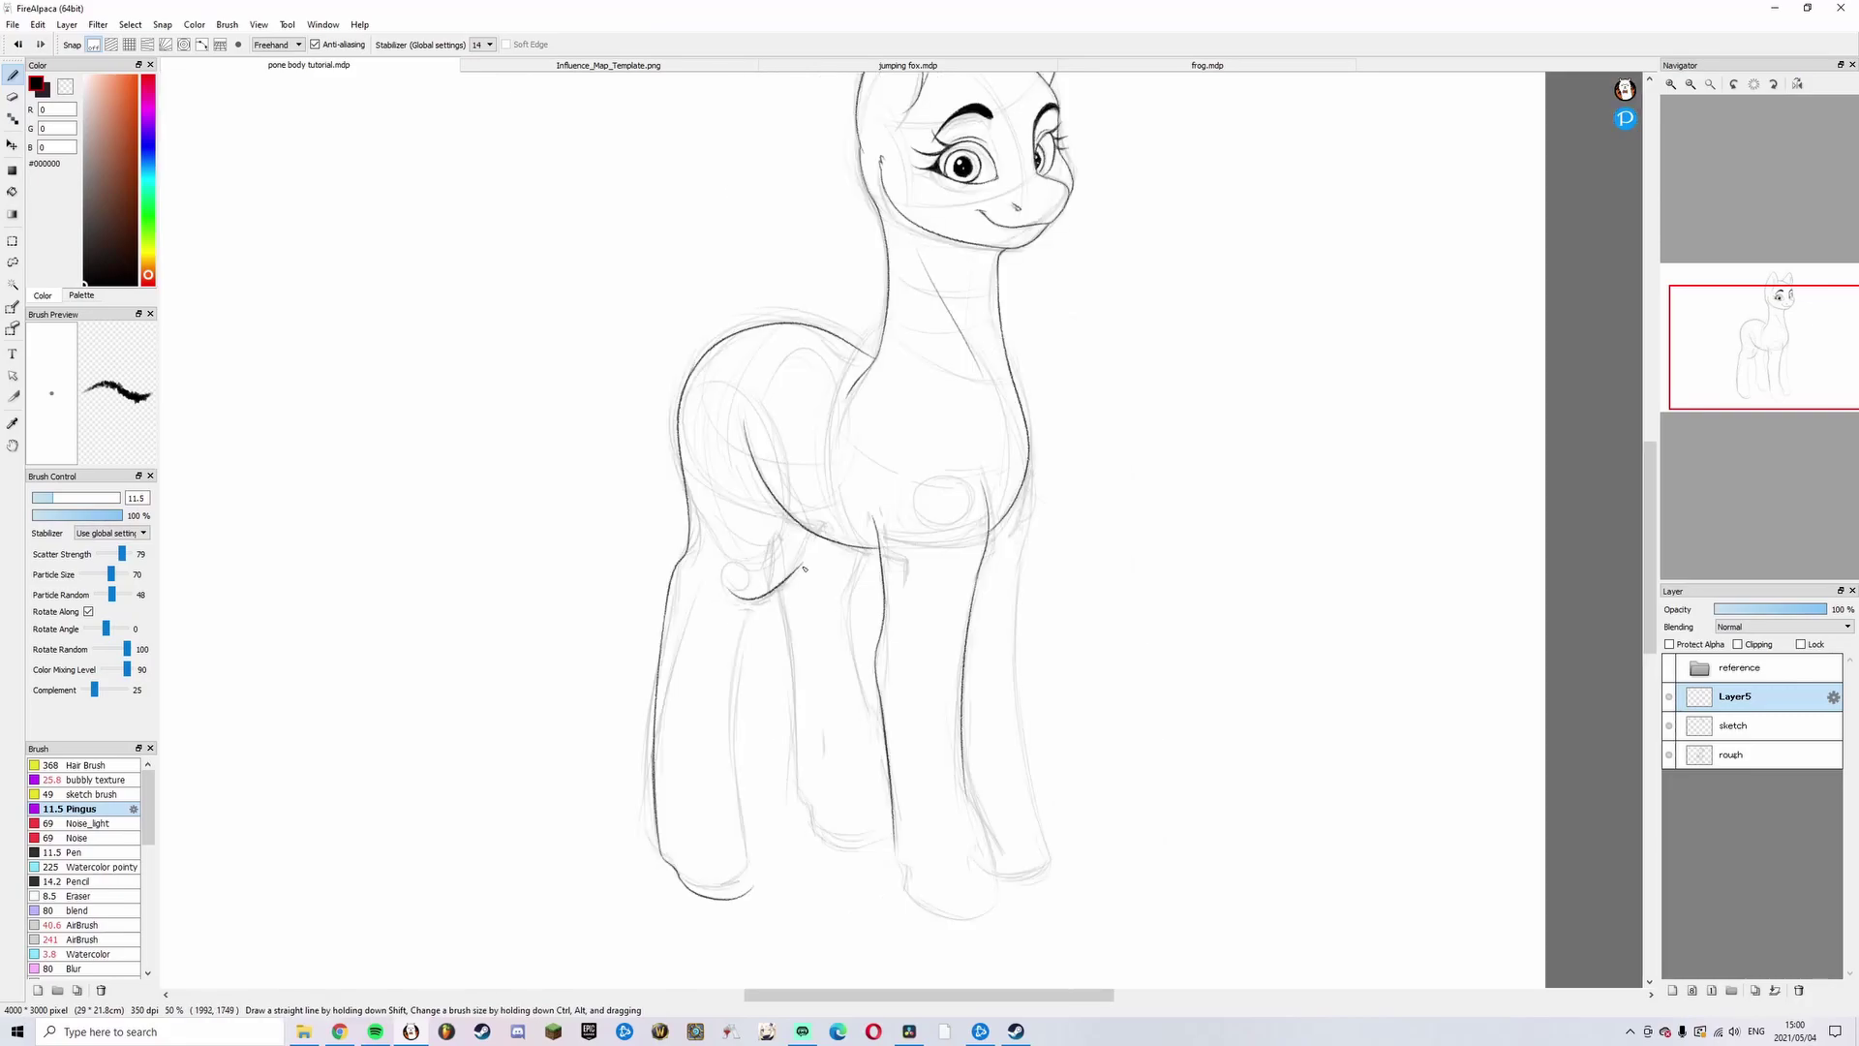
- Trace the inner edge of the near hind leg and close the hooves of the near hind leg and near foreleg
left_click_drag(744, 606, 765, 876)
key("x")
key("z")
left_click_drag(964, 774, 996, 876)
key("h")
mouse_move(909, 832)
left_mouse_down()
mouse_move(902, 890)
mouse_move(808, 903)
left_mouse_up()
mouse_move(828, 815)
left_mouse_down()
mouse_move(807, 902)
mouse_move(805, 877)
left_mouse_up()
key("z")
key("z")
- Trace the far foreleg with its hoof and the far hind leg behind the near legs on the sketch layer
left_click_drag(834, 462, 779, 561)
scroll(825, 481, "down", 1)
key("h")
scroll(759, 468, "up", 1)
key("z")
scroll(743, 484, "down", 1)
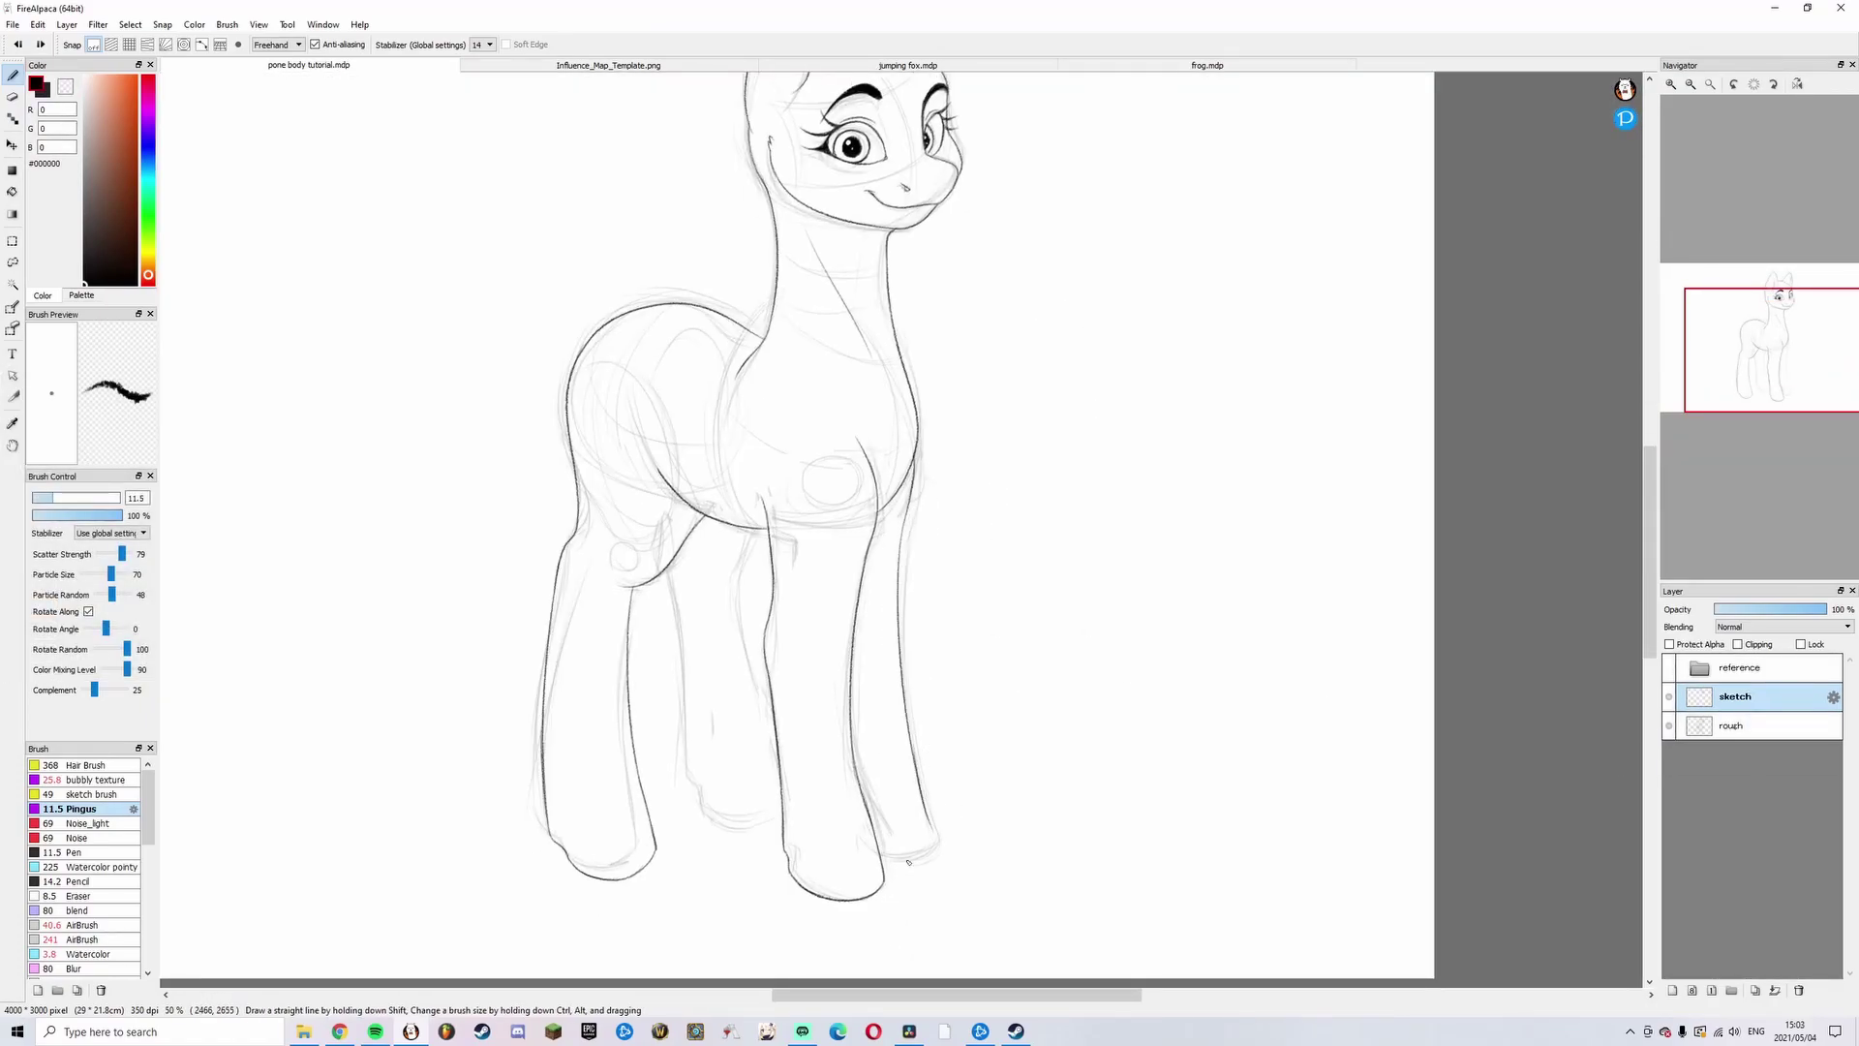
left_click_drag(908, 861, 937, 853)
key("Down")
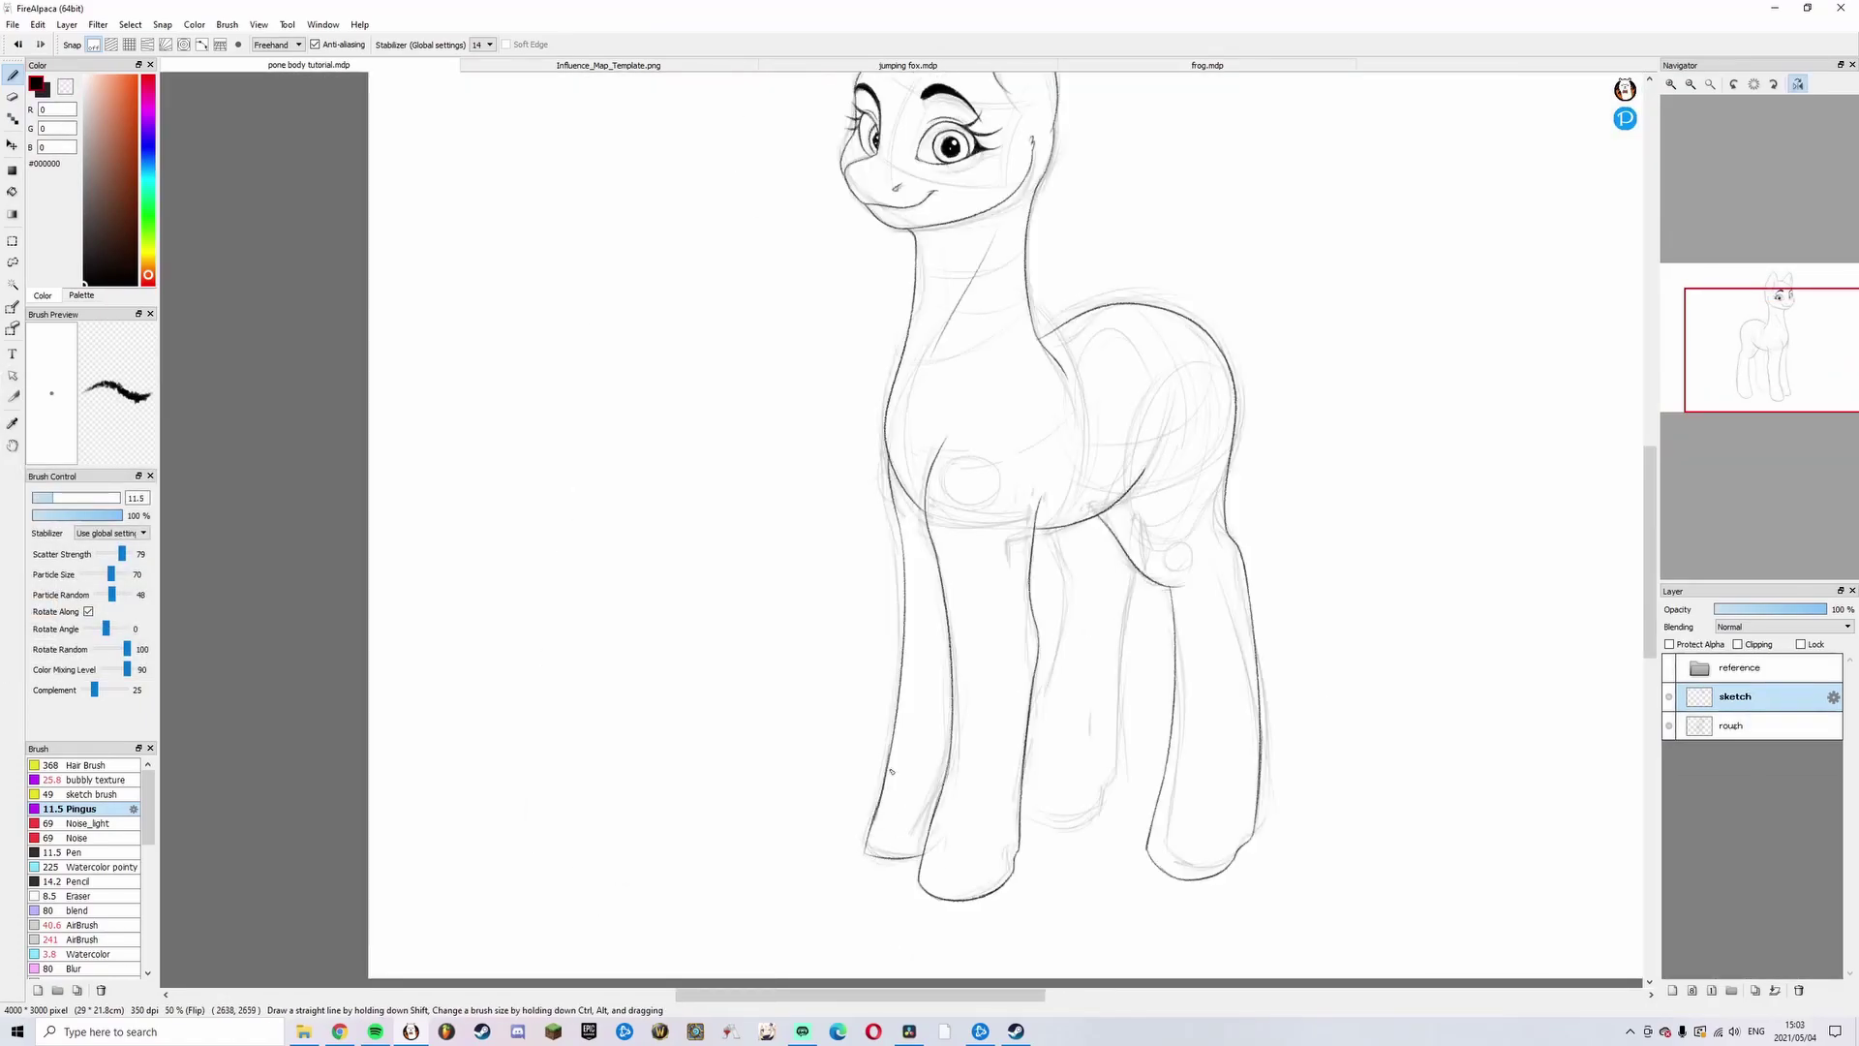
key("h")
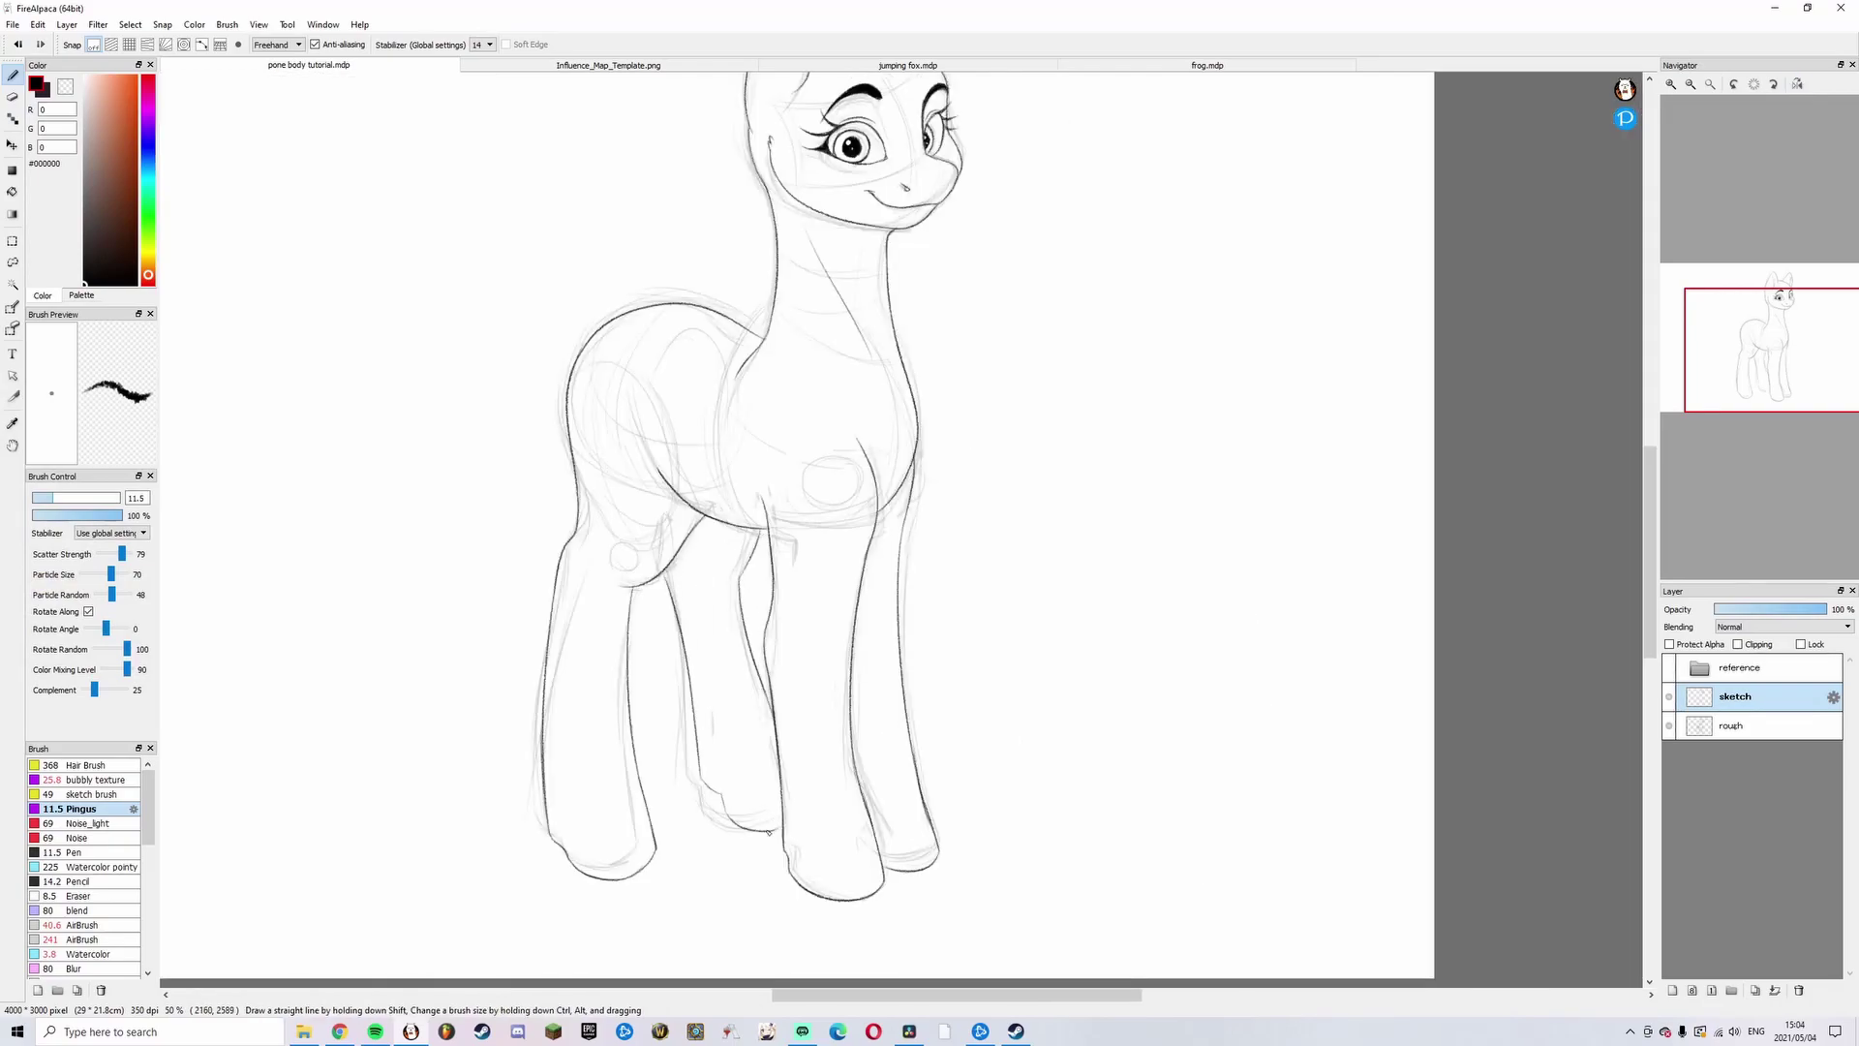
- Lasso an area of the head on the sketch layer and adjust it with a transform
scroll(584, 863, "down", 1)
scroll(706, 485, "up", 1)
key("h")
mouse_move(1189, 486)
left_mouse_down()
mouse_move(1119, 533)
mouse_move(912, 523)
left_mouse_up()
key("h")
key("h")
scroll(1079, 581, "down", 1)
key("h")
scroll(977, 302, "up", 1)
key("l")
left_click_drag(954, 281, 949, 276)
key("ctrl+t")
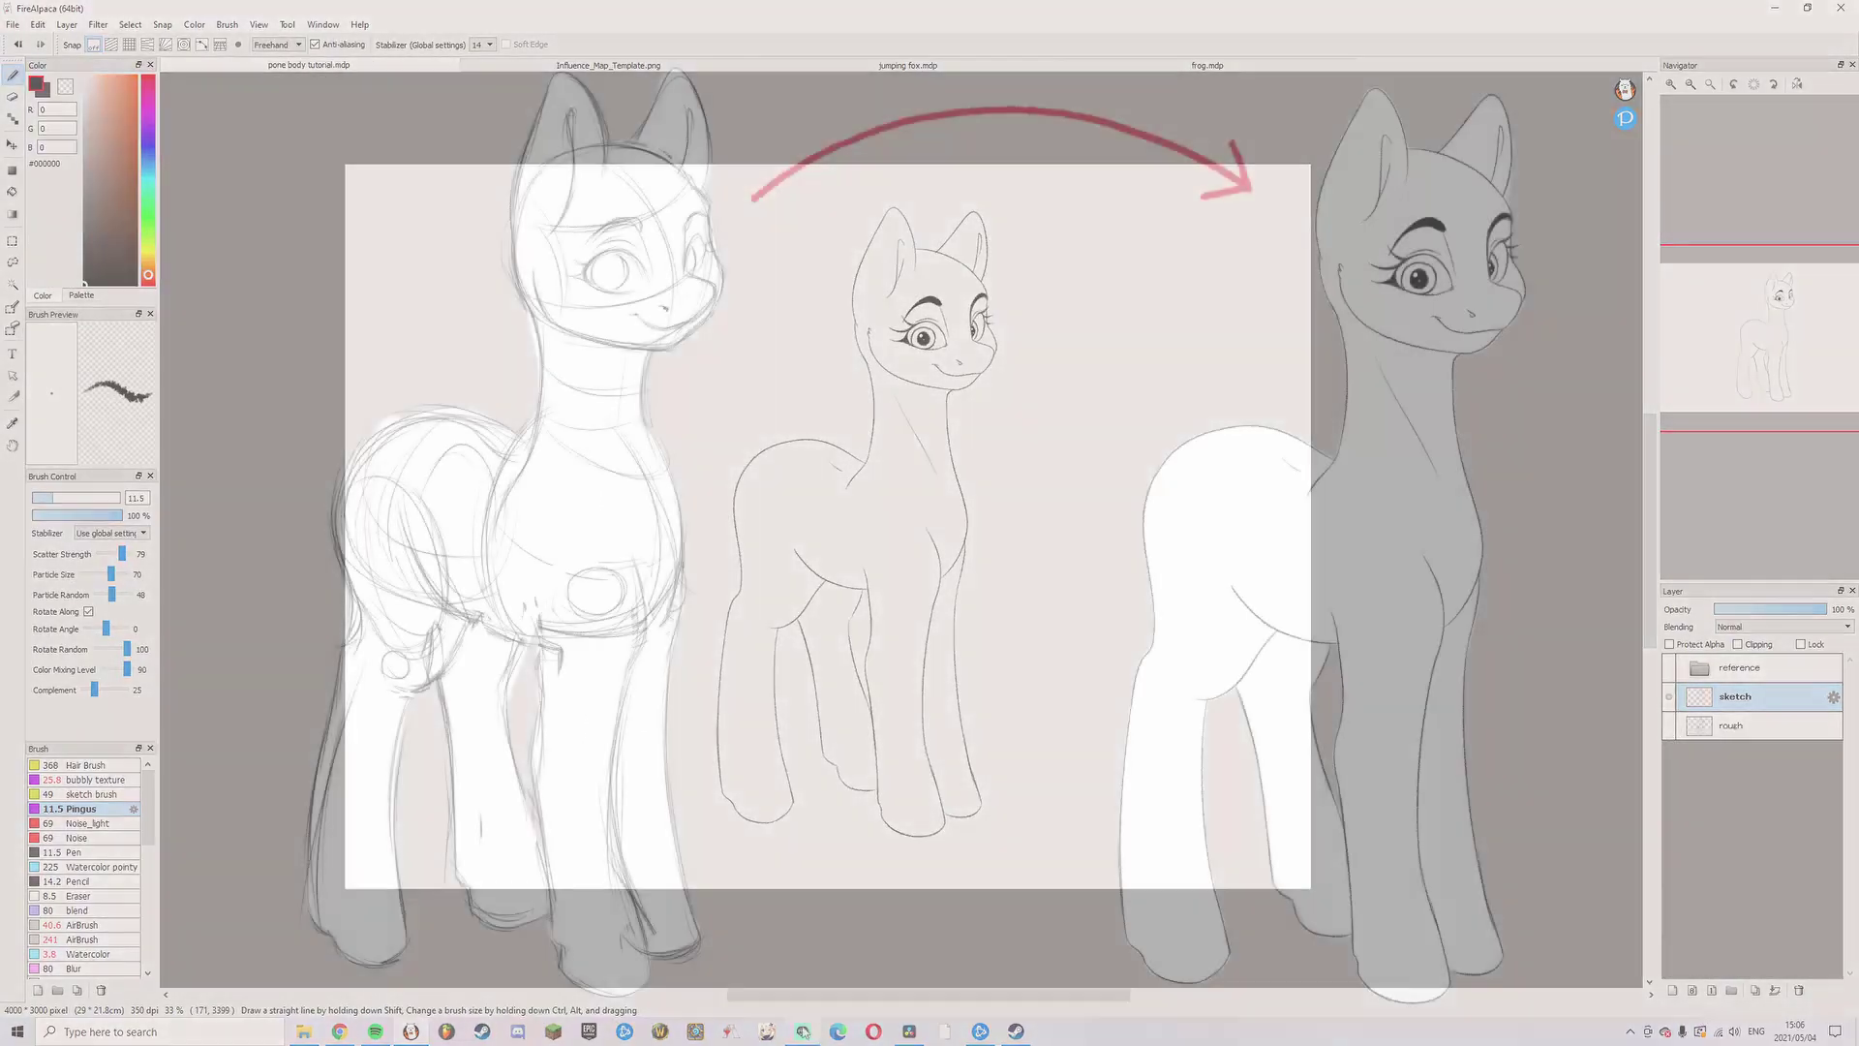